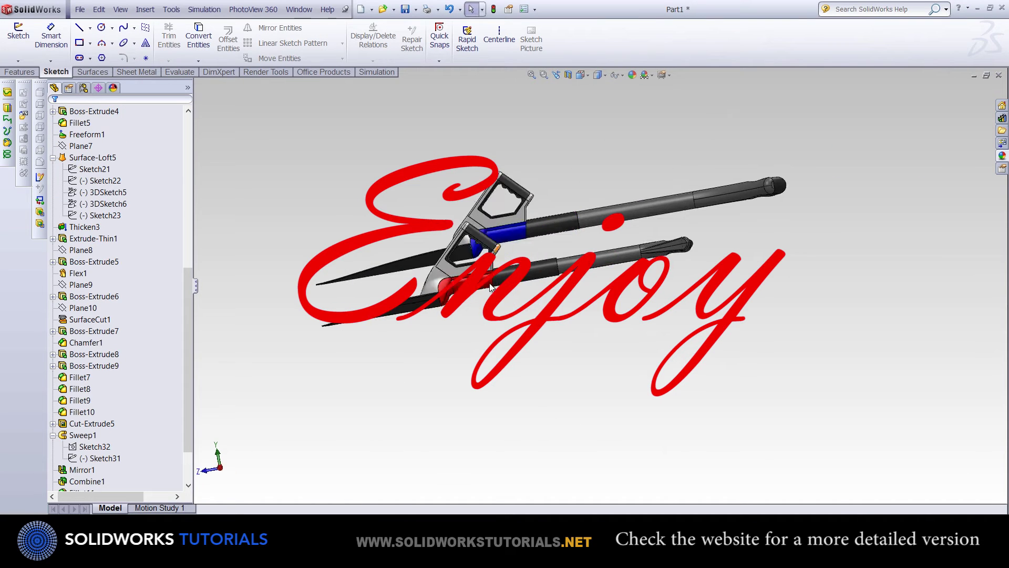
Create the new empty part Part6 from the Part template.
double_click(372, 129)
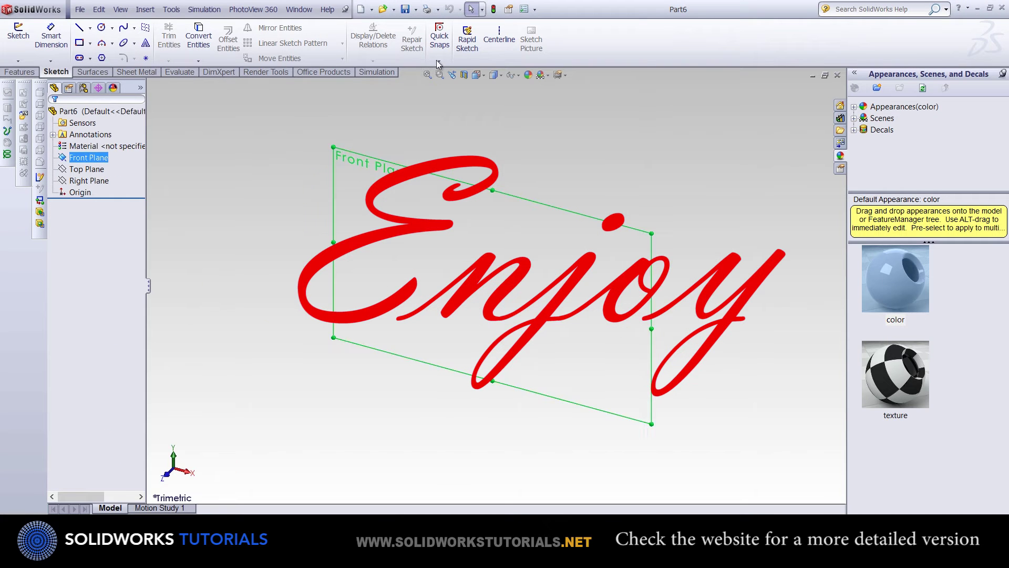
Sketch a construction centerline through the origin on the Front Plane.
left_click(499, 39)
left_click(432, 285)
left_click(581, 290)
key("Escape")
Insert Plane1 at 10° from the Front Plane about the centerline.
left_click(17, 36)
left_click(83, 157)
left_click(145, 9)
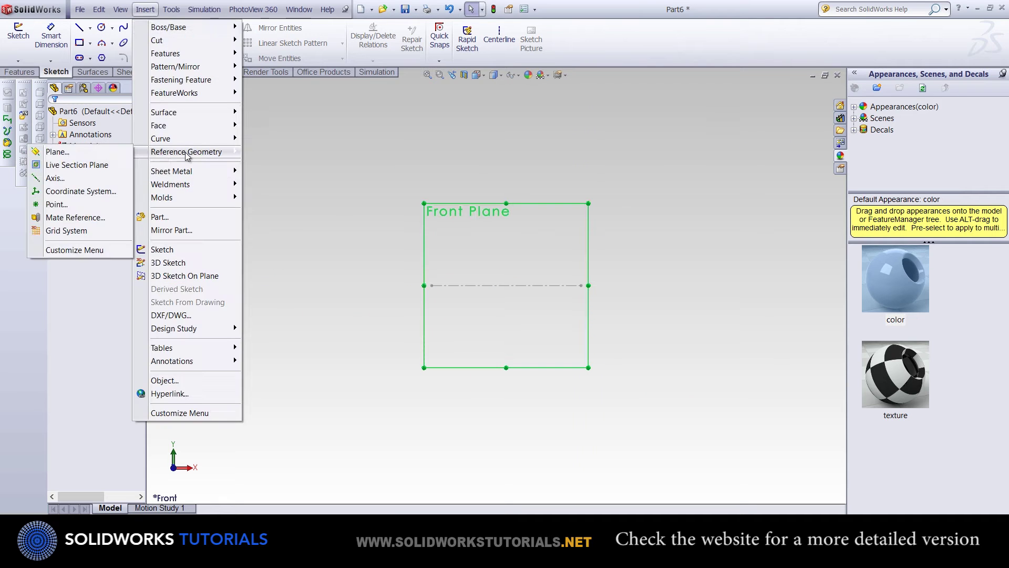
left_click(57, 151)
middle_click_drag(525, 293, 480, 286)
left_click(480, 284)
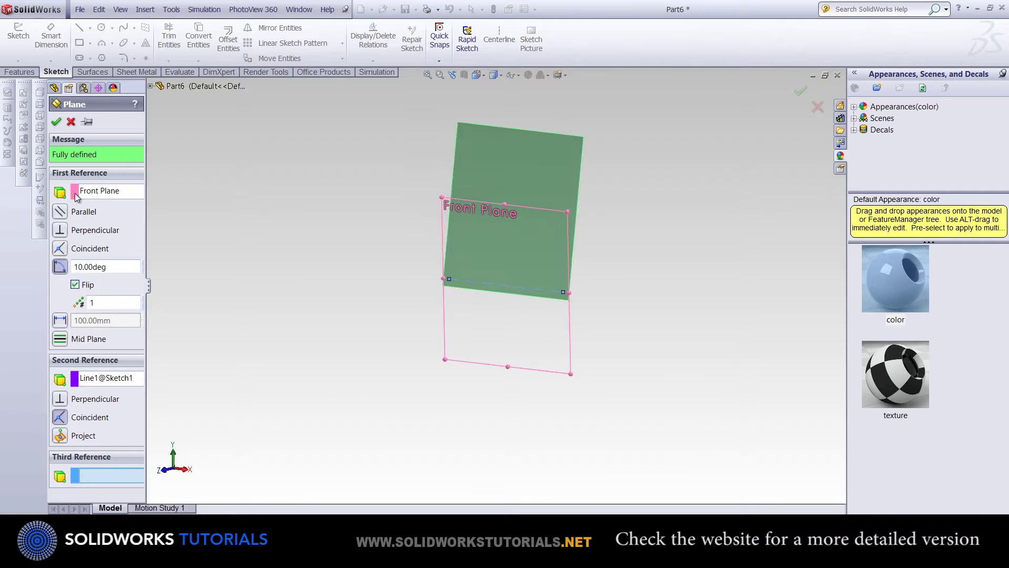
left_click(55, 121)
key("space")
Sketch a Ø40 circle centered at the origin on Plane1.
left_click(581, 317)
left_click(18, 35)
left_click(102, 28)
left_click(482, 382)
left_click(535, 327)
left_click(534, 368)
left_click(510, 358)
type("40")
key("Return")
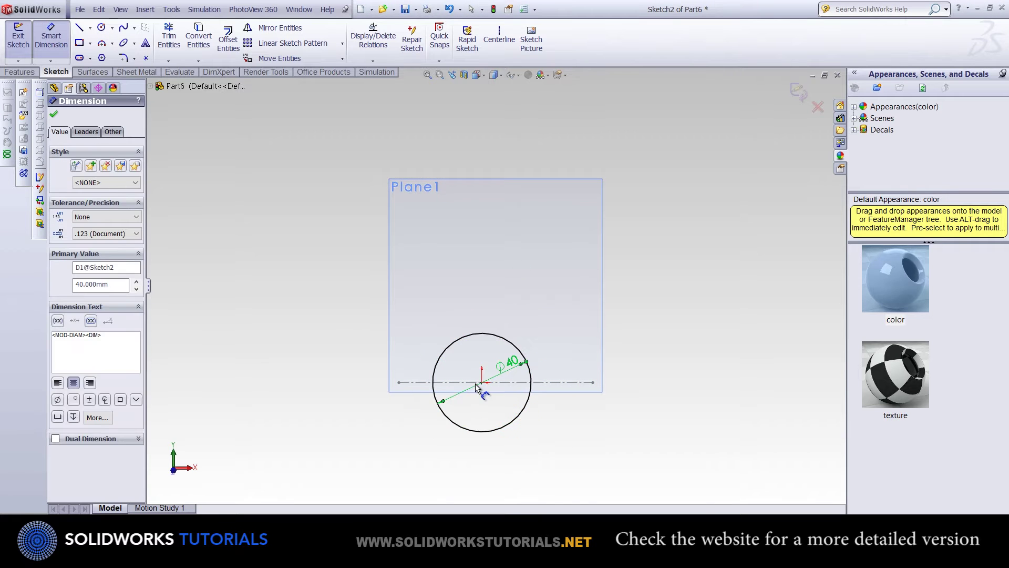
scroll(455, 435, "up", 5)
left_click(80, 42)
Draw a rectangle across the top of the circle for the slot.
left_click(465, 141)
left_click(623, 90)
key("Escape")
left_click(623, 142)
Dimension the slot rectangle 35 wide and 7 high.
left_click(59, 321)
scroll(348, 383, "down", 1)
left_click(556, 168)
left_click(547, 140)
type("35")
key("Return")
left_click(657, 205)
left_click(707, 237)
type("7")
key("Return")
left_click(169, 37)
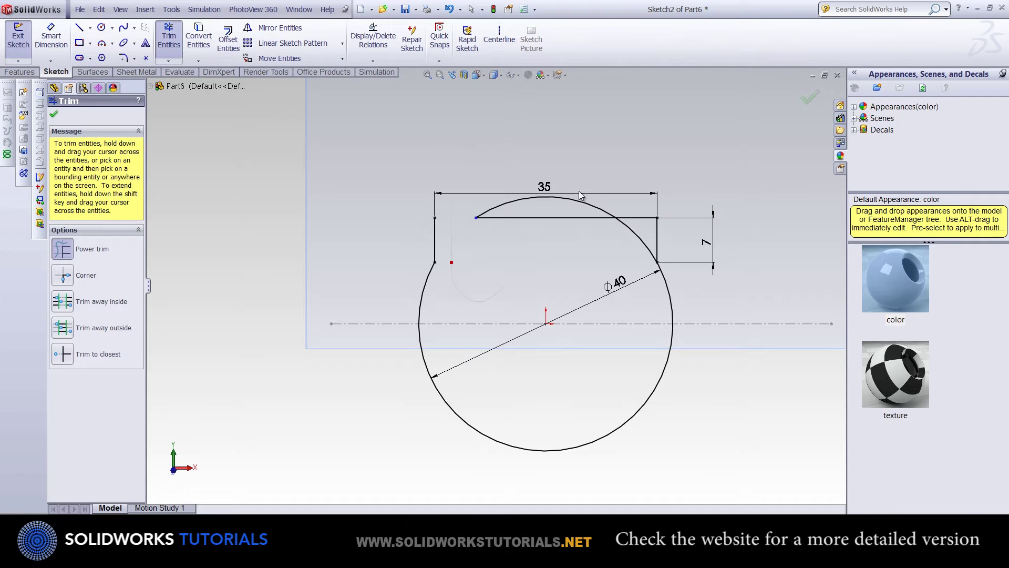
Add a vertical centerline from the origin and exit Sketch2.
left_click(499, 39)
left_click(546, 323)
left_click(546, 106)
key("Escape")
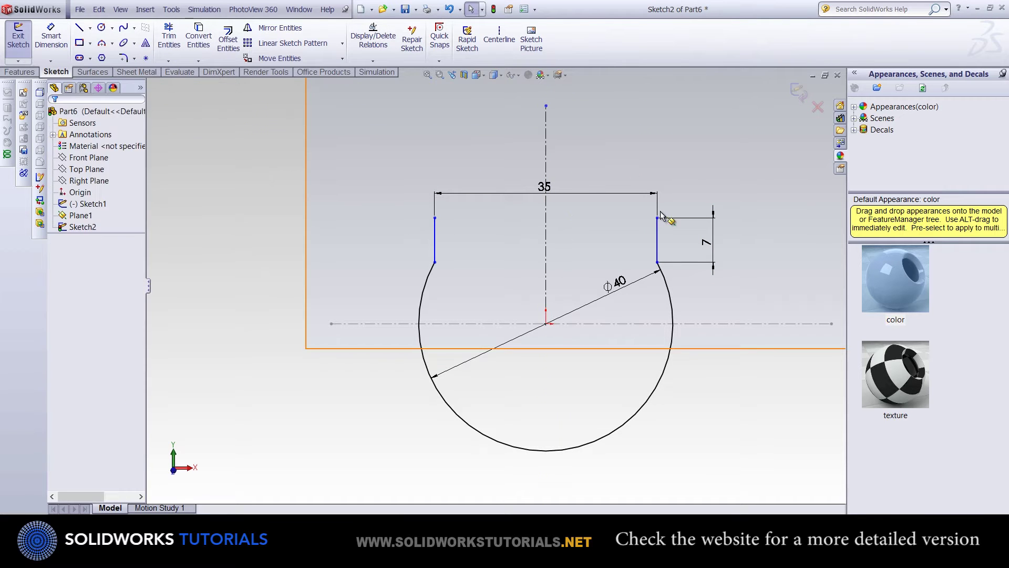
key("ctrl+b")
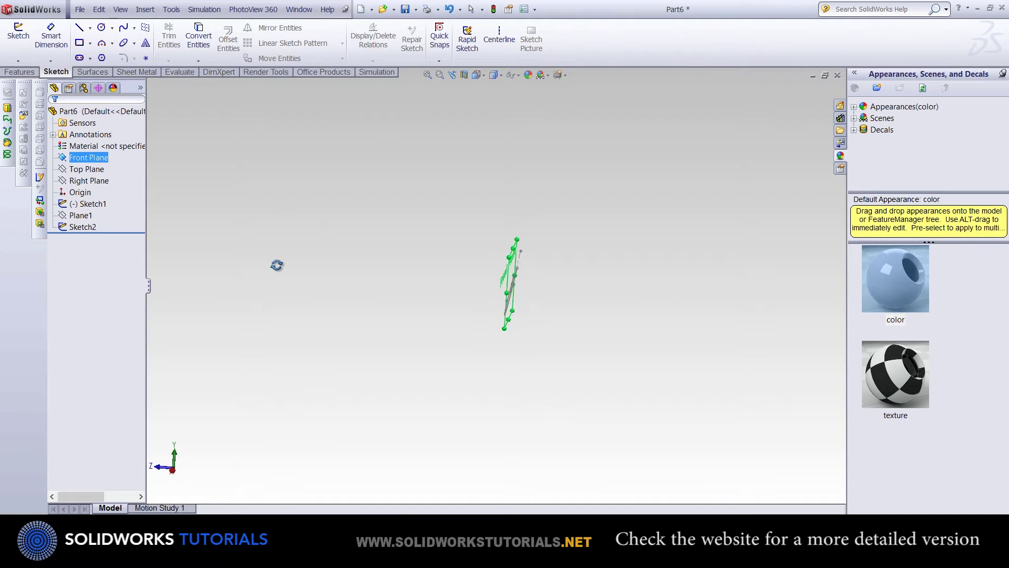
Insert Plane2 offset 100 mm from the Front Plane.
left_click(145, 9)
left_click(100, 150)
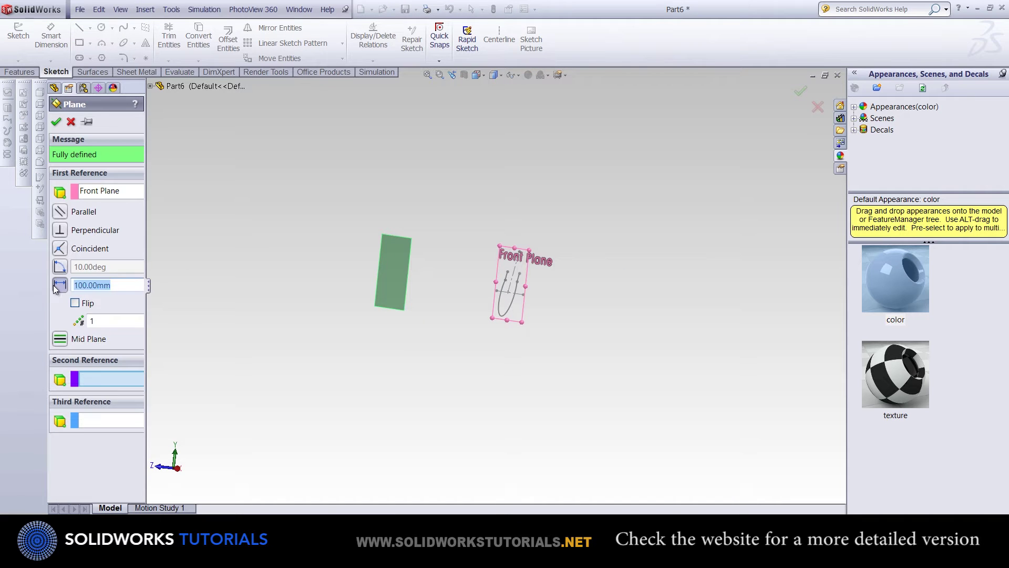
right_click(169, 290)
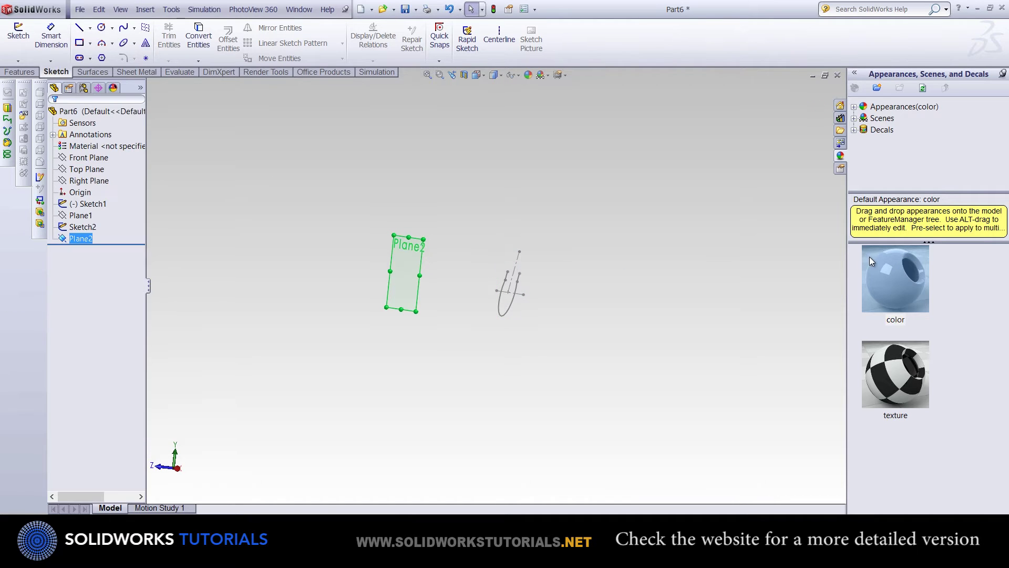
key("space")
Copy the slotted-circle profile onto Plane2 as Sketch3 with Convert Entities.
left_click(623, 294)
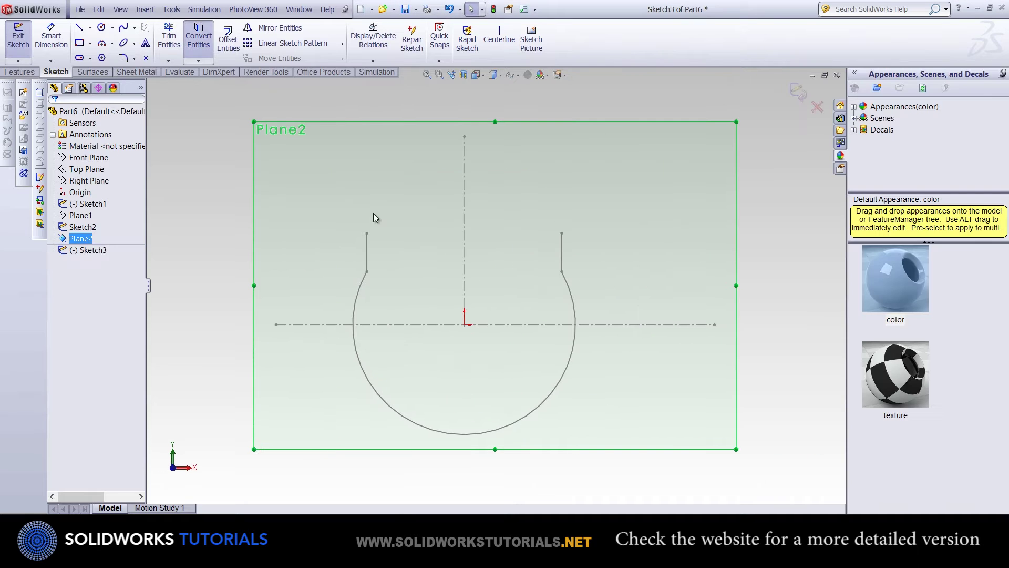
left_click(367, 250)
left_click(561, 251)
left_click(799, 93)
key("z")
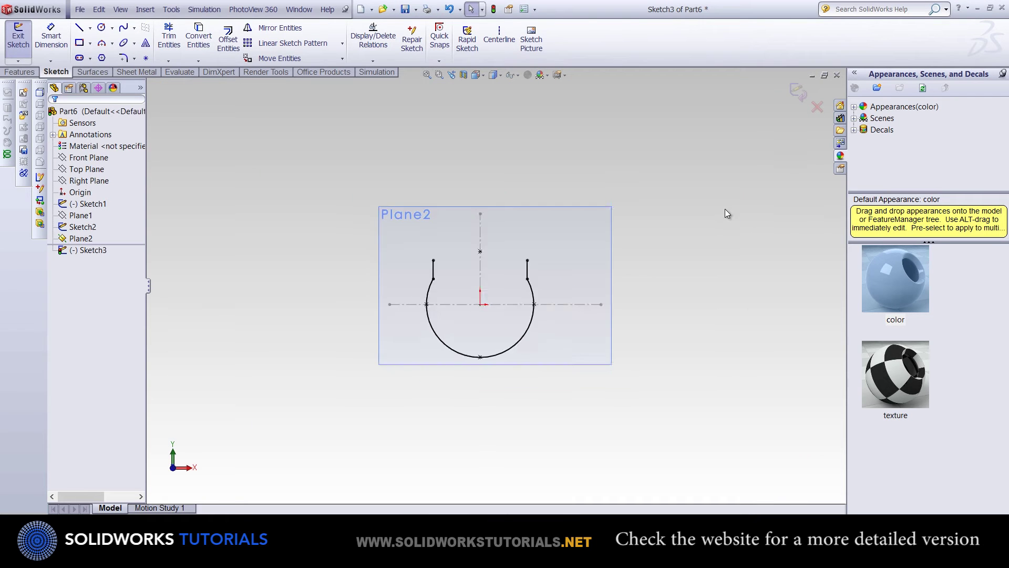
Create a lofted surface between Sketch3 and Sketch2.
middle_click_drag(727, 212, 474, 184)
left_click(92, 72)
left_click(798, 93)
left_click(119, 37)
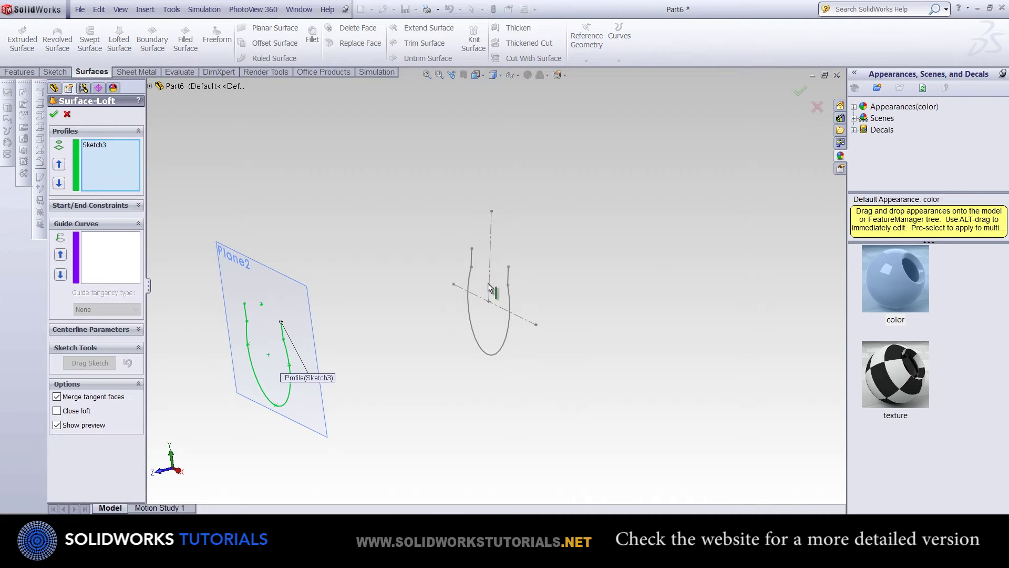
left_click(509, 274)
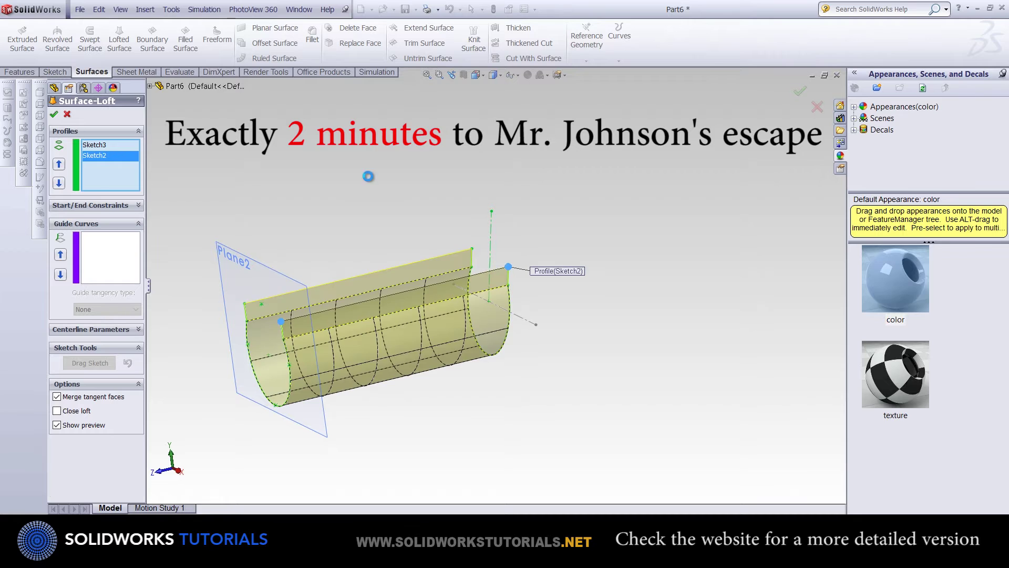
key("Return")
Insert Plane3 offset from Plane2 and view it face-on.
left_click(327, 300)
left_click(145, 9)
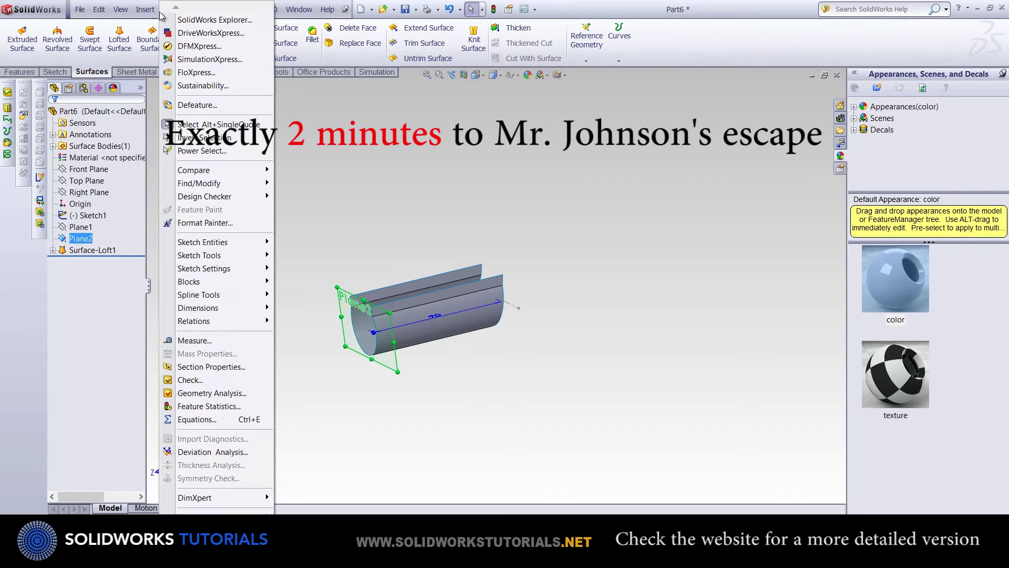
left_click(79, 153)
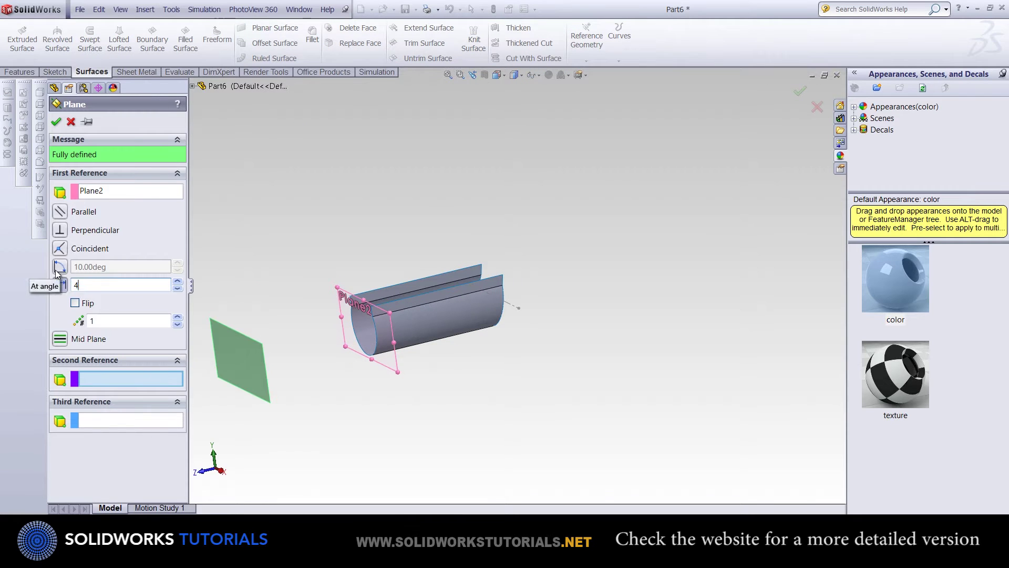
left_click(55, 121)
key("space")
key("ctrl+8")
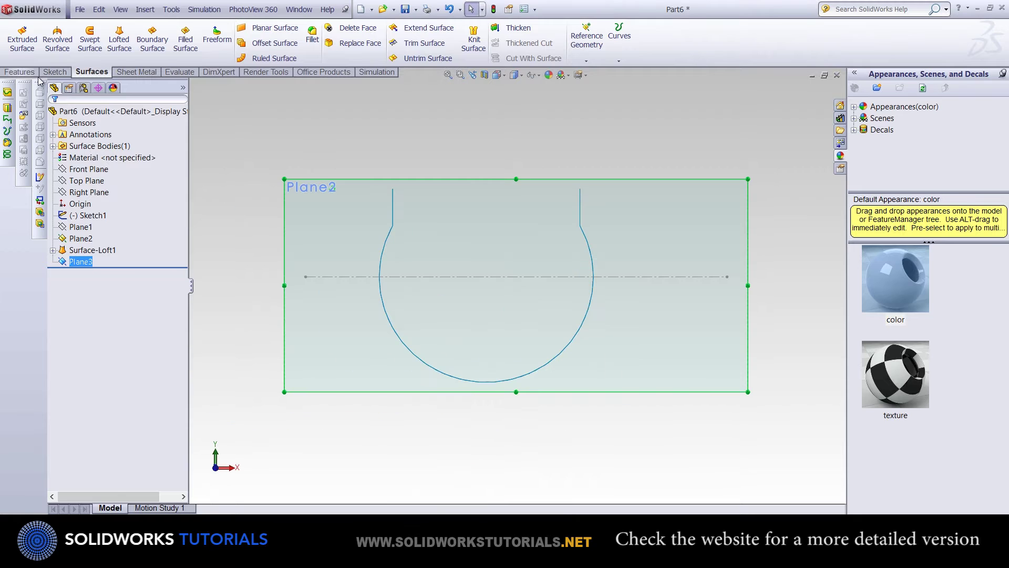
Sketch a curved spline side running down from the slot's top corner on Plane3.
left_click(55, 71)
left_click(124, 29)
left_click(580, 189)
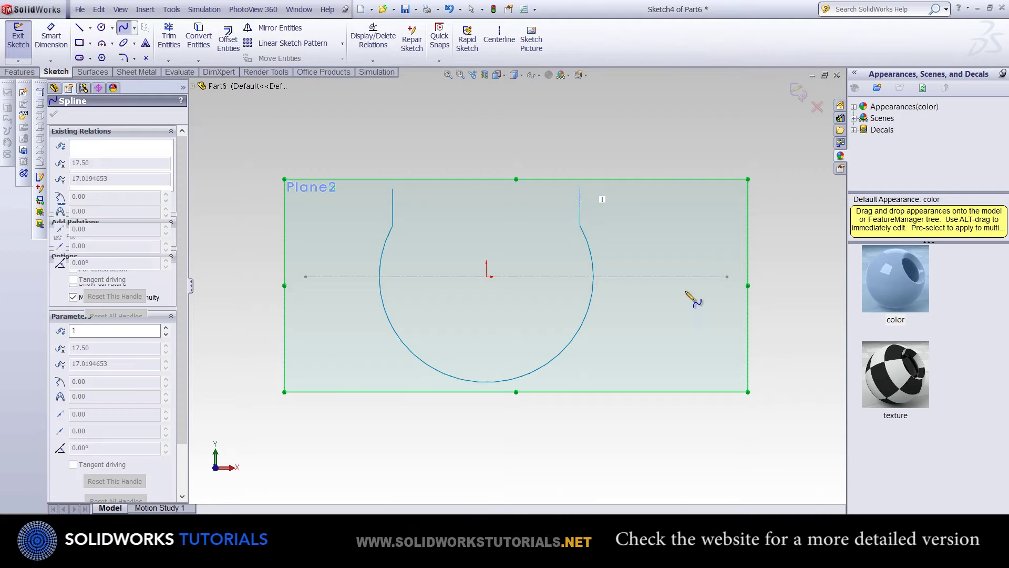
double_click(679, 460)
left_click(580, 189)
left_click(615, 188, "ctrl")
left_click(60, 336)
key("Escape")
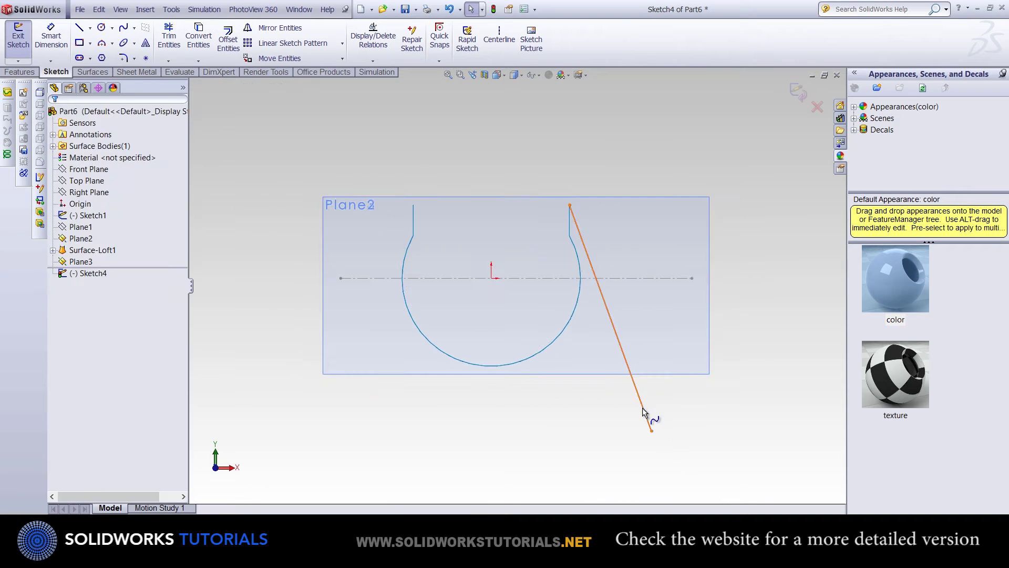
left_click(649, 421)
left_click_drag(690, 411, 681, 436)
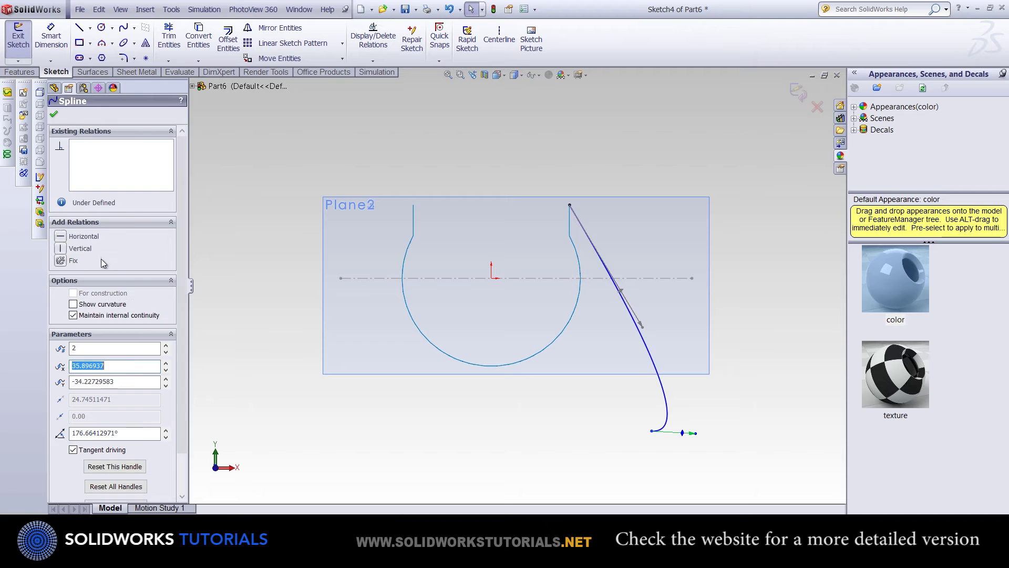
left_click(647, 322)
left_click_drag(648, 322, 630, 303)
key("Escape")
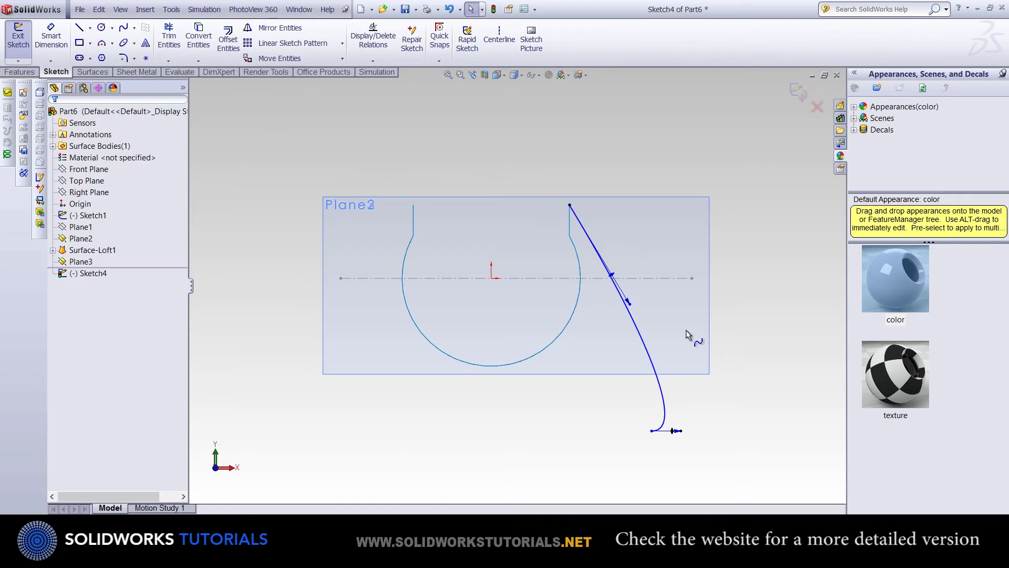
Mirror the spline about a vertical centerline and join the ends with a bottom line.
left_click(500, 40)
left_click(492, 140)
left_click(491, 444)
key("Escape")
left_click(279, 28)
left_click(647, 345)
left_click(492, 315)
key("Return")
left_click(331, 431)
left_click(652, 431)
key("Escape")
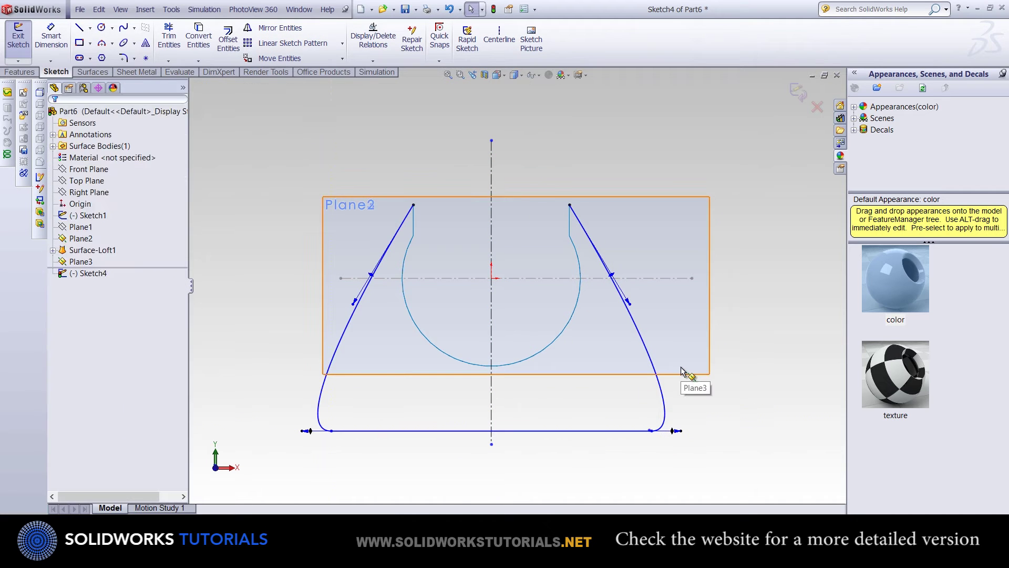
Dimension the blade outline 55 wide at the bottom and 60 high.
middle_click_drag(689, 368, 704, 300, "ctrl")
left_click(548, 366)
left_click(526, 407)
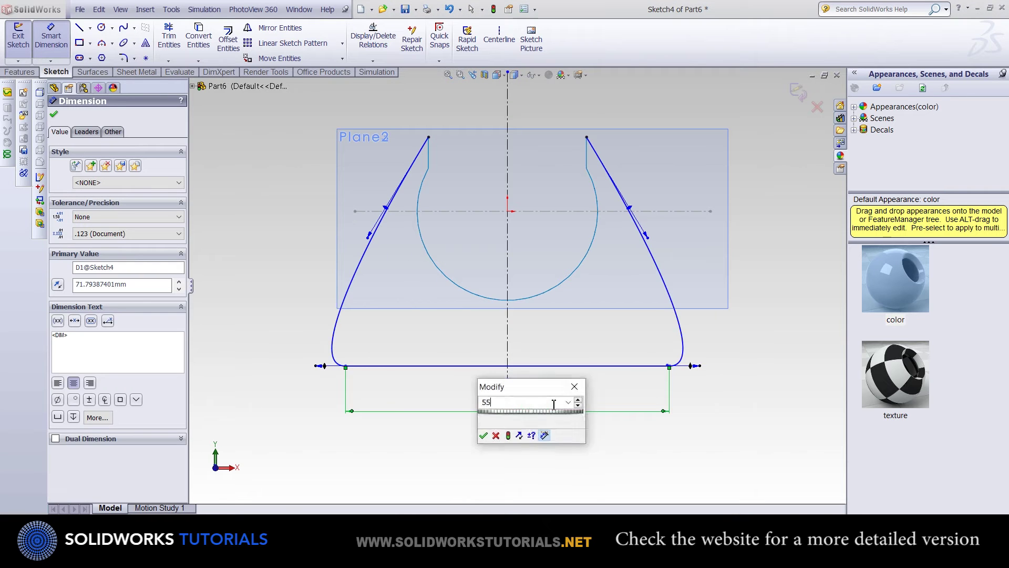
type("55")
key("Return")
left_click(587, 137)
left_click(605, 366)
left_click(754, 226)
type("60")
key("Return")
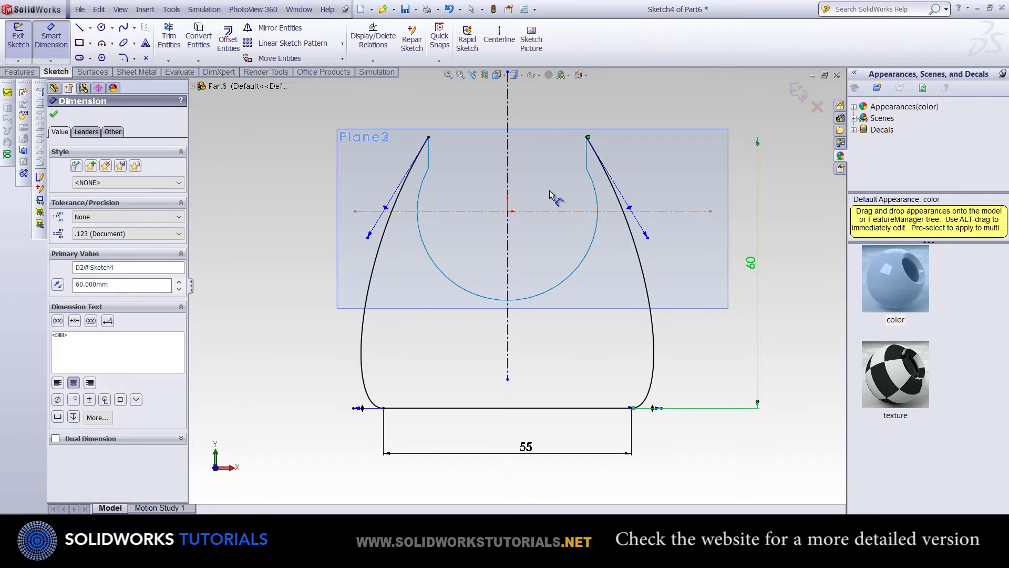
key("Escape")
Set the spline tangent handles to 100 and 32, then exit Sketch4.
mouse_move(639, 285)
left_mouse_down()
mouse_move(650, 318)
mouse_move(708, 341)
left_mouse_up()
left_click(681, 298)
type("100")
key("Return")
key("Escape")
left_click(652, 432)
left_click(676, 462)
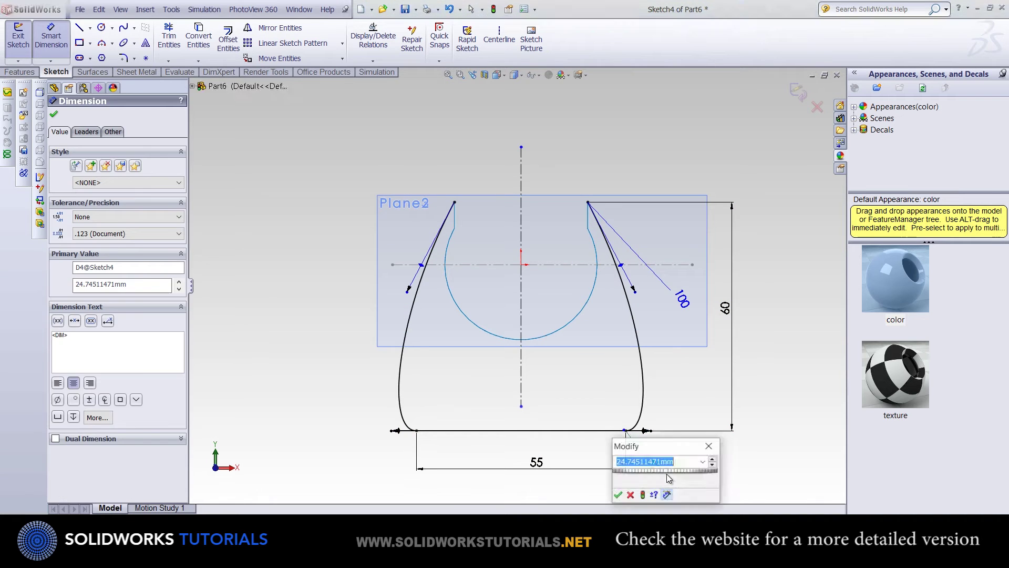
type("32")
key("Return")
left_click(798, 93)
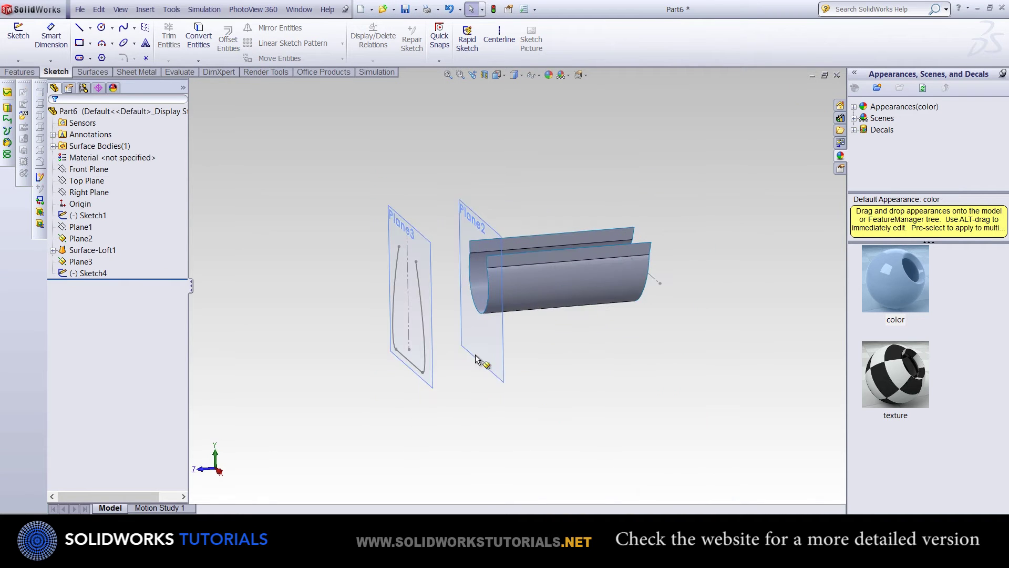
Hide Plane3 and draw a first 3D sketch line from the curve's top end.
left_click(481, 220)
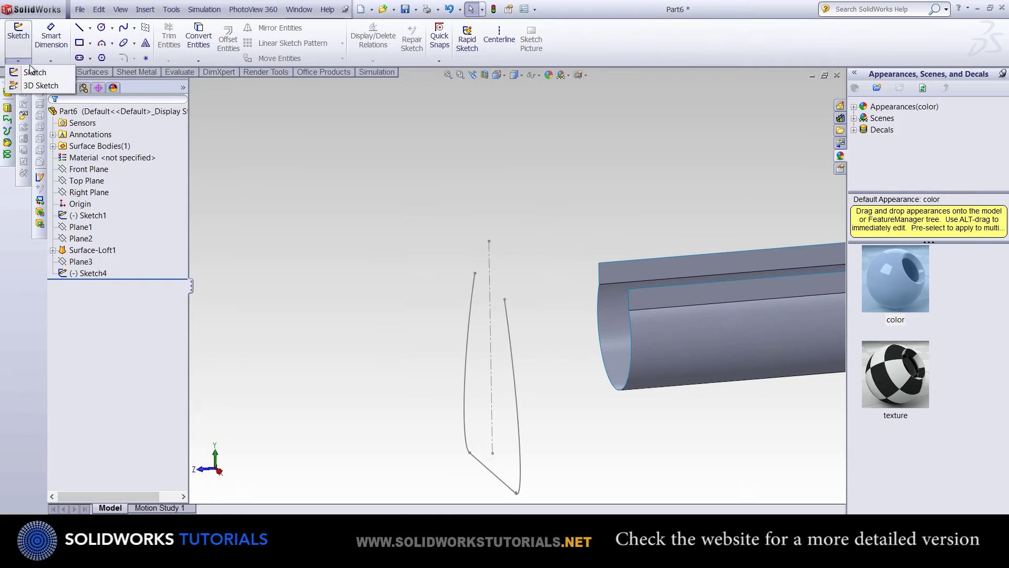
left_click(40, 85)
left_click(476, 273)
scroll(480, 281, "up", 2)
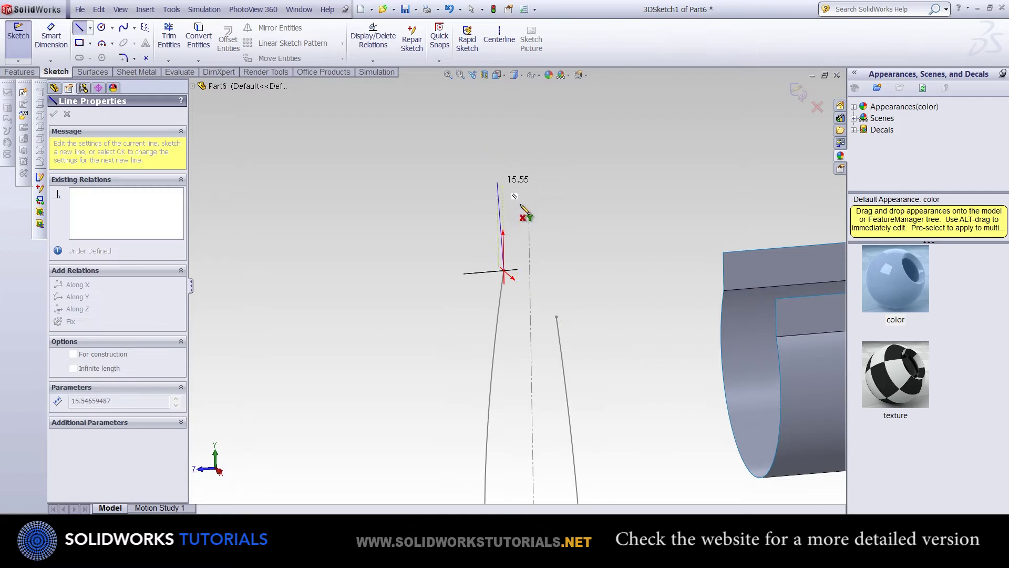
left_click(798, 90)
scroll(473, 283, "down", 2)
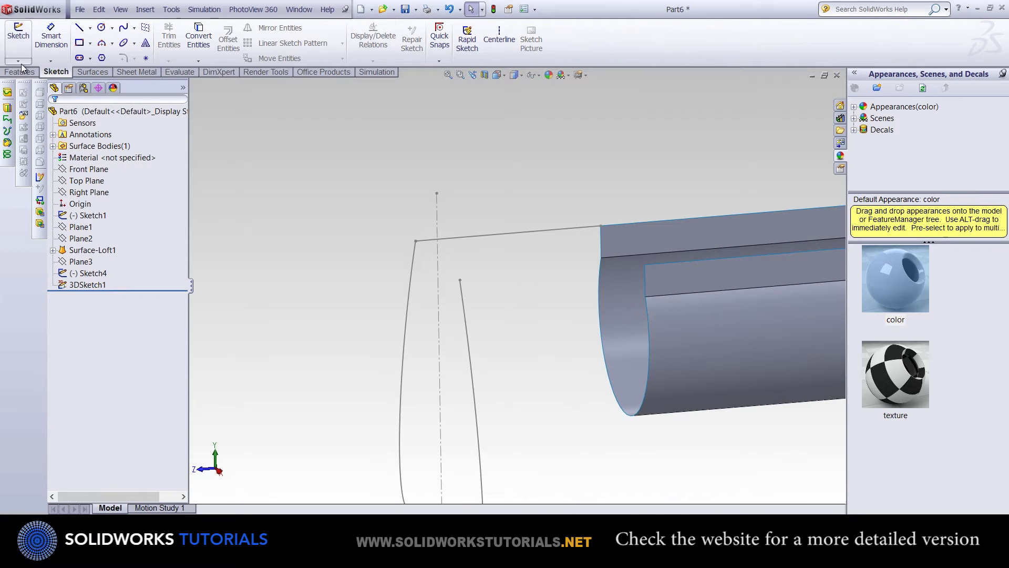
Draw a second 3D sketch line starting at the curve's endpoint.
left_click(18, 61)
left_click(31, 84)
left_click(460, 281)
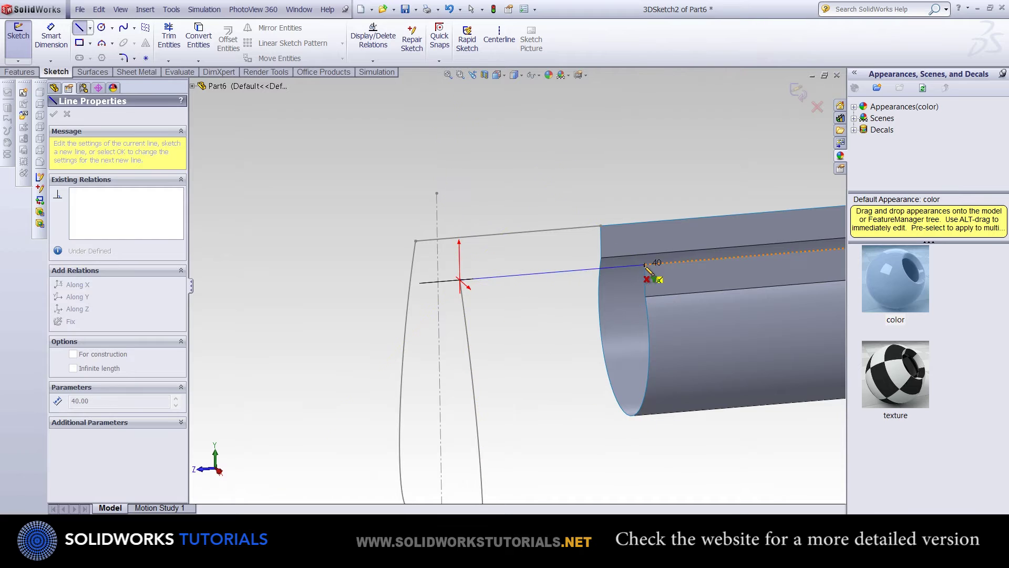
left_click(798, 90)
scroll(632, 226, "down", 3)
Sketch a spline on the Right Plane from the line's lower end to the surface corner.
key("space")
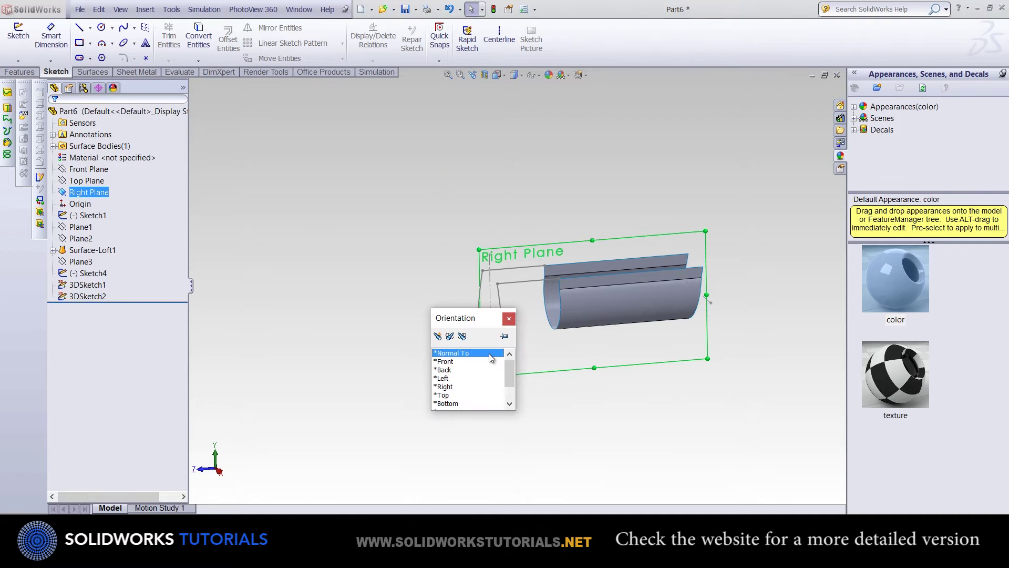
double_click(457, 355)
left_click(123, 27)
left_click(285, 415)
double_click(426, 333)
key("Escape")
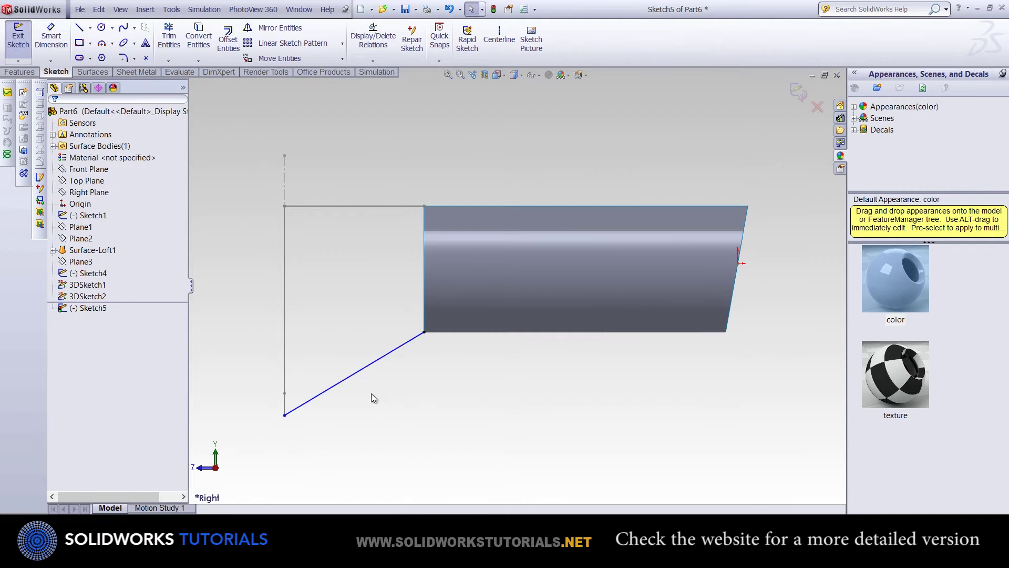
scroll(372, 394, "down", 5)
View the sketch from the right and adjust the spline's S-curve shape.
left_click(538, 357)
key("space")
double_click(439, 397)
left_click(289, 413)
left_click_drag(363, 419, 372, 413)
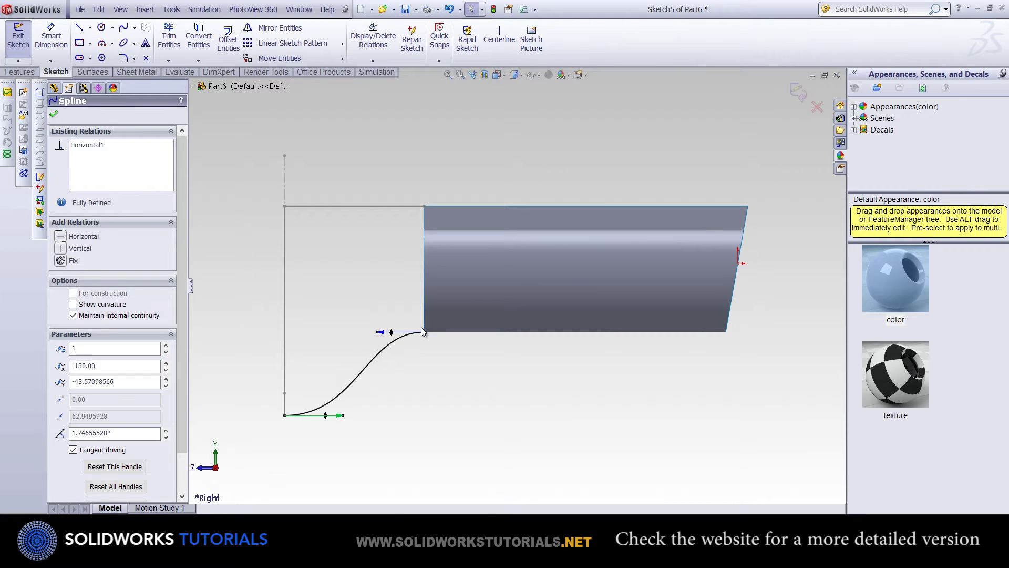
Dimension the spline's start and end tangent handles to 70 and 80, then exit the sketch.
key("d")
left_click(343, 416)
left_click(382, 452)
type("70")
key("Return")
left_click(378, 332)
left_click(315, 326)
type("80")
key("Return")
key("Escape")
left_click(798, 92)
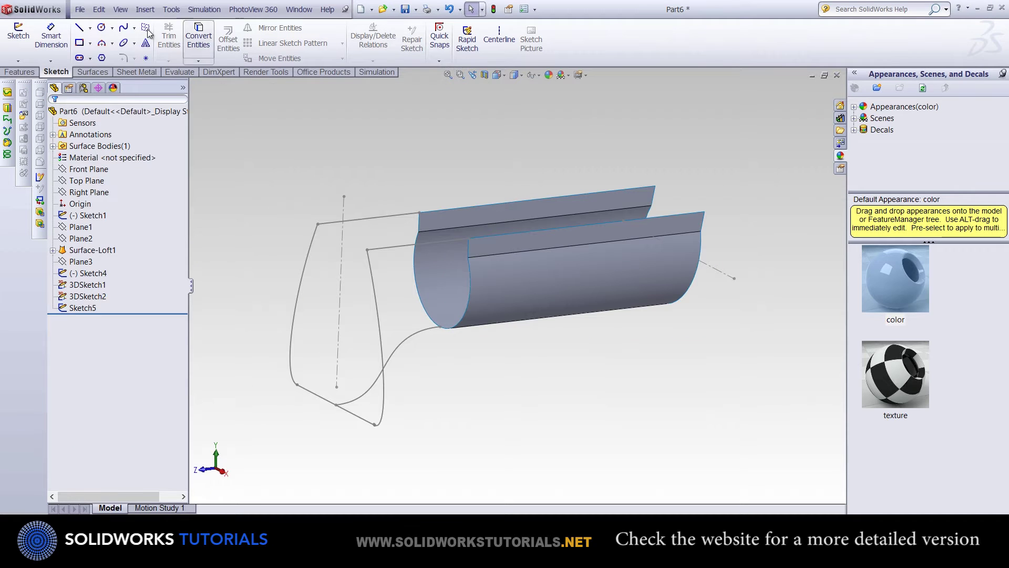
Start a lofted surface with the blade outline segments grouped as the first profile.
left_click(92, 71)
left_click(119, 39)
left_click(371, 267)
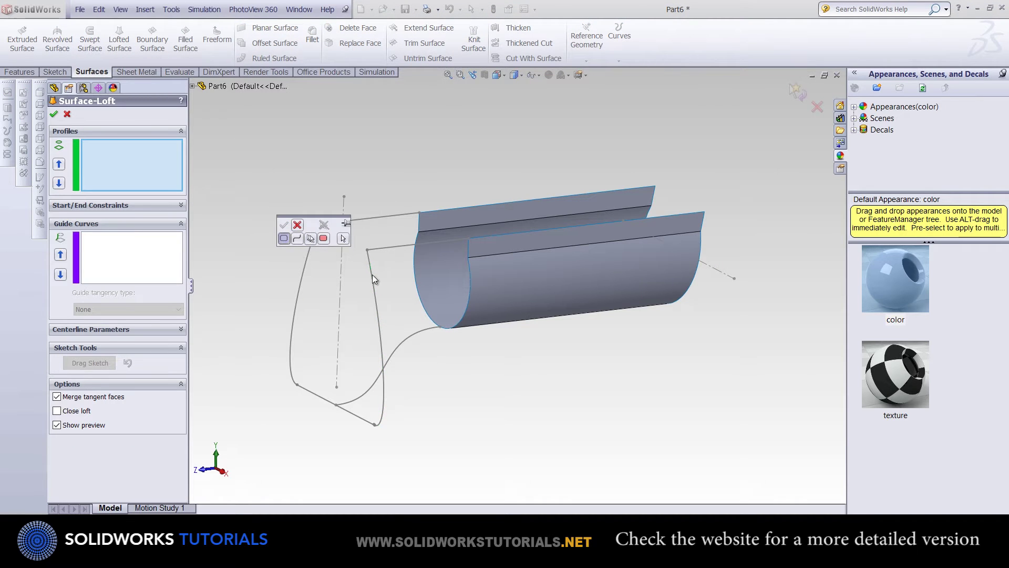
left_click(311, 238)
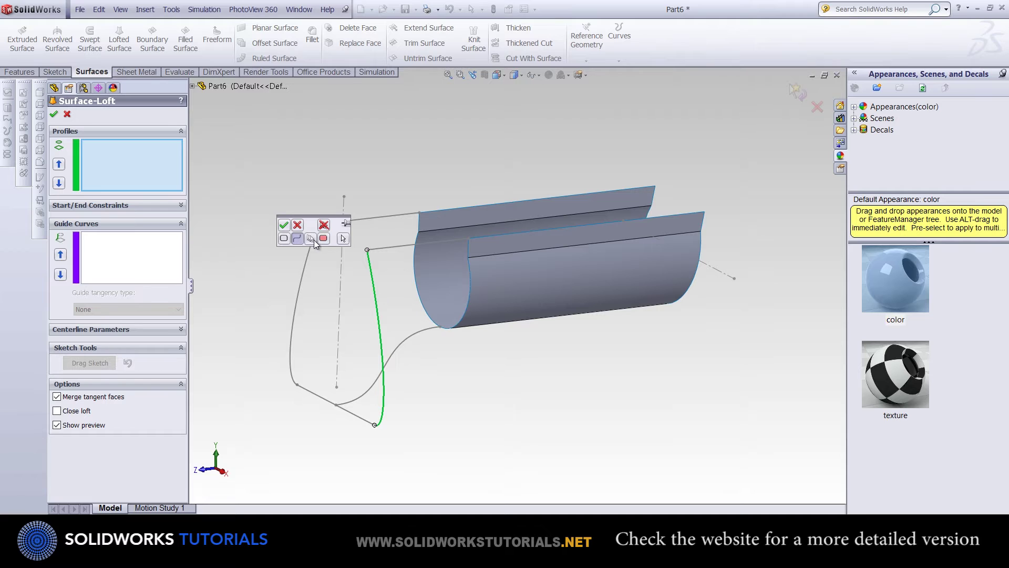
right_click(292, 338)
right_click(401, 188)
Add the trough's front arc edge as second profile and the spline as guide, then abandon the preview.
left_click(415, 192)
left_click(468, 270)
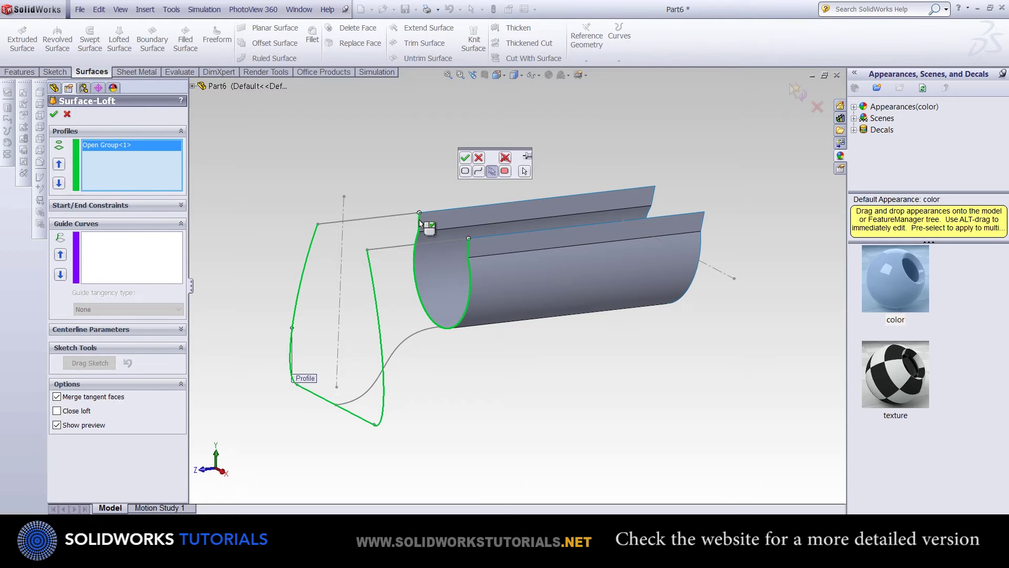
right_click(419, 223)
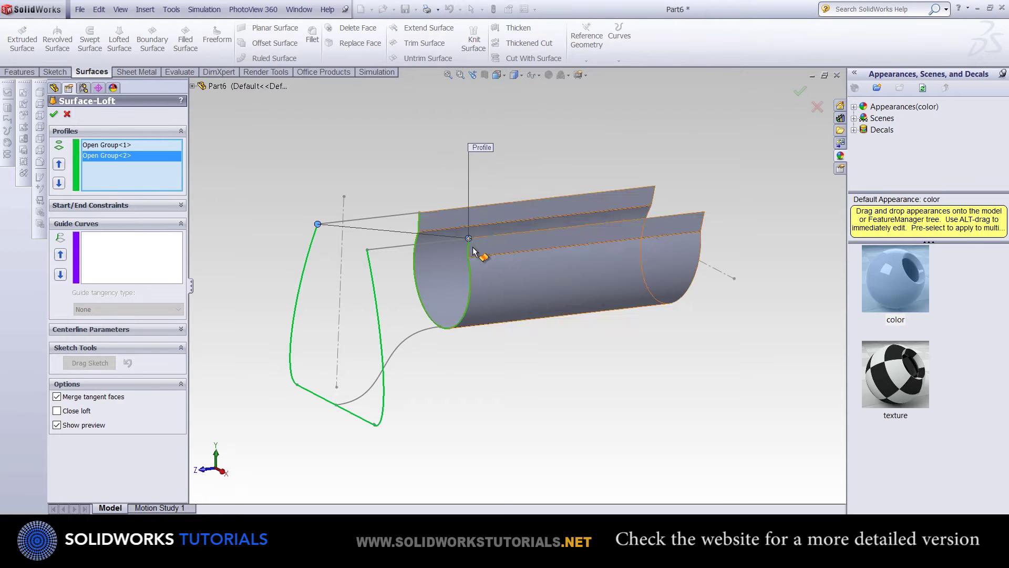
left_click(423, 332)
scroll(394, 363, "down", 4)
middle_click_drag(409, 365, 444, 342)
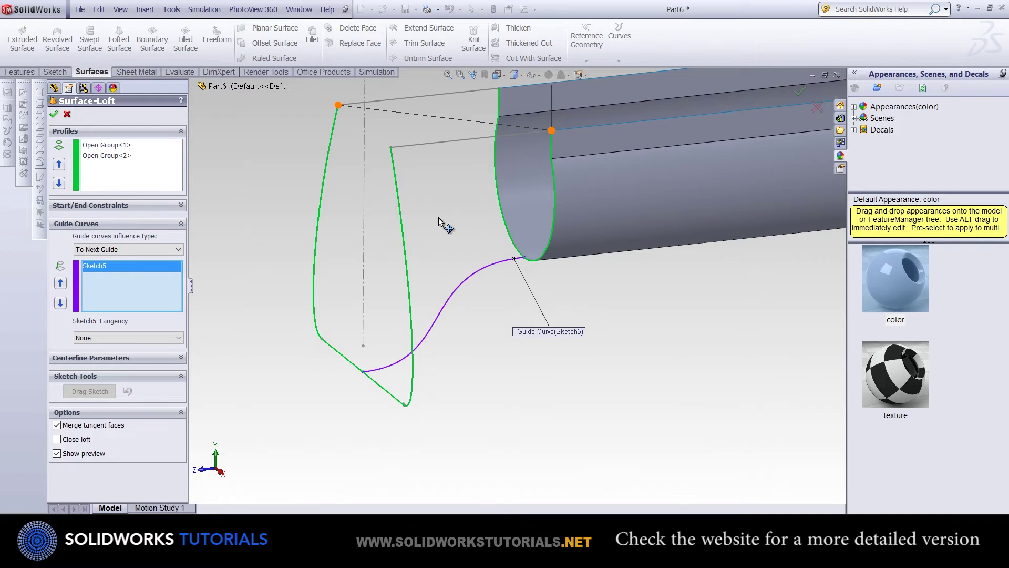
left_click(93, 261)
Retry the loft with the trough end edge, left outline and spline guide, then cancel it.
left_click(119, 39)
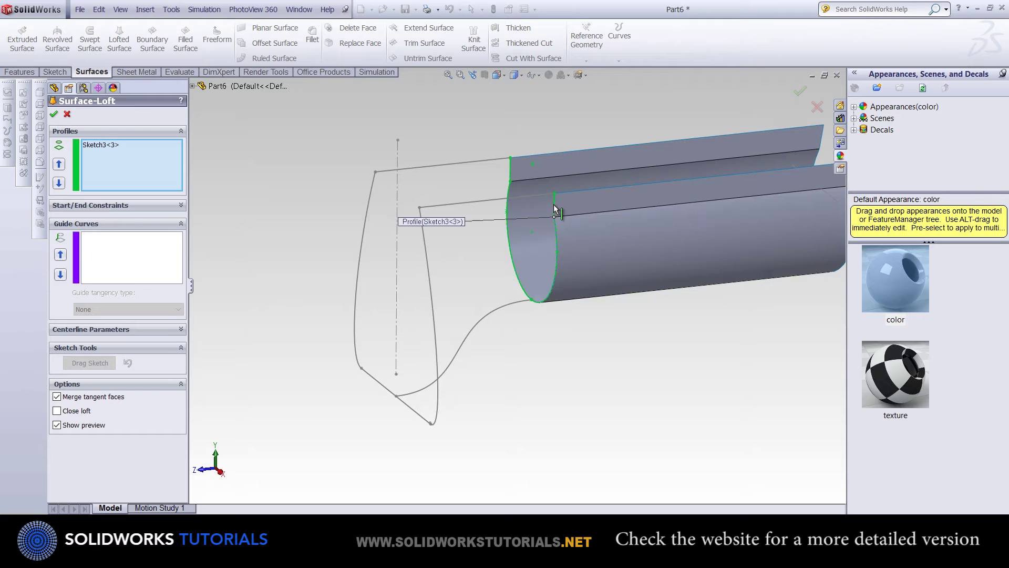
left_click(424, 231)
left_click(430, 272)
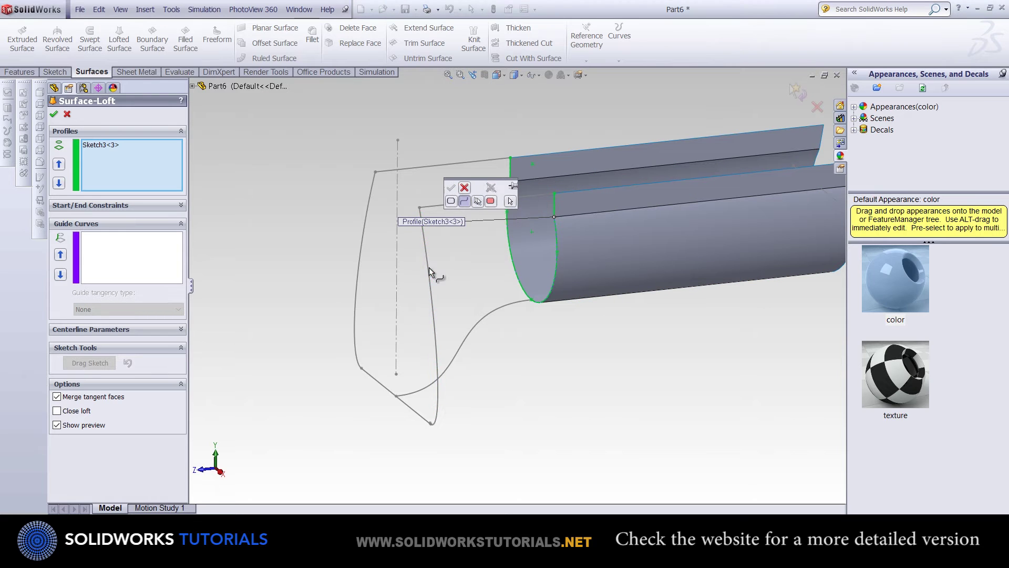
left_click(358, 297)
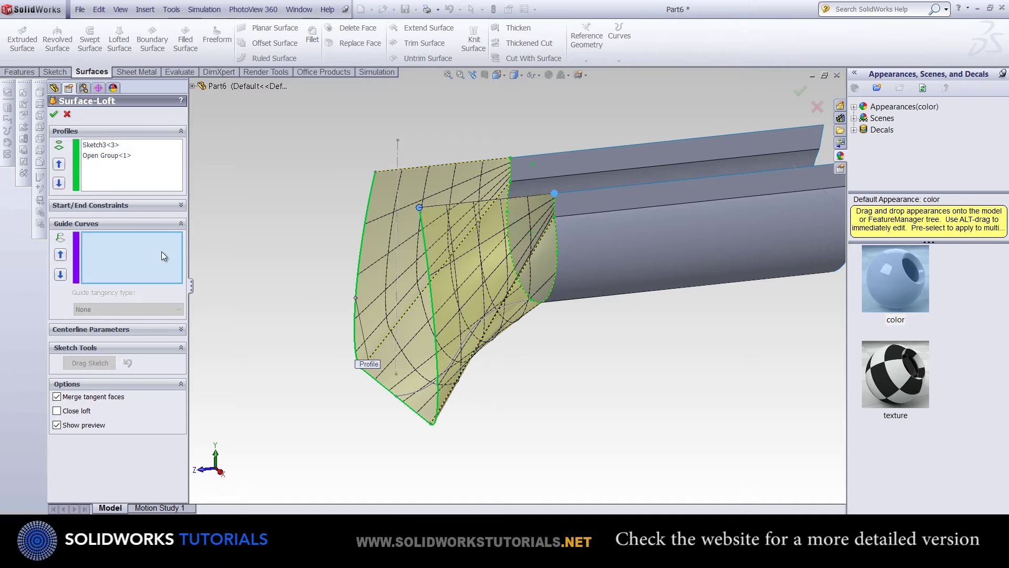
left_click(496, 308)
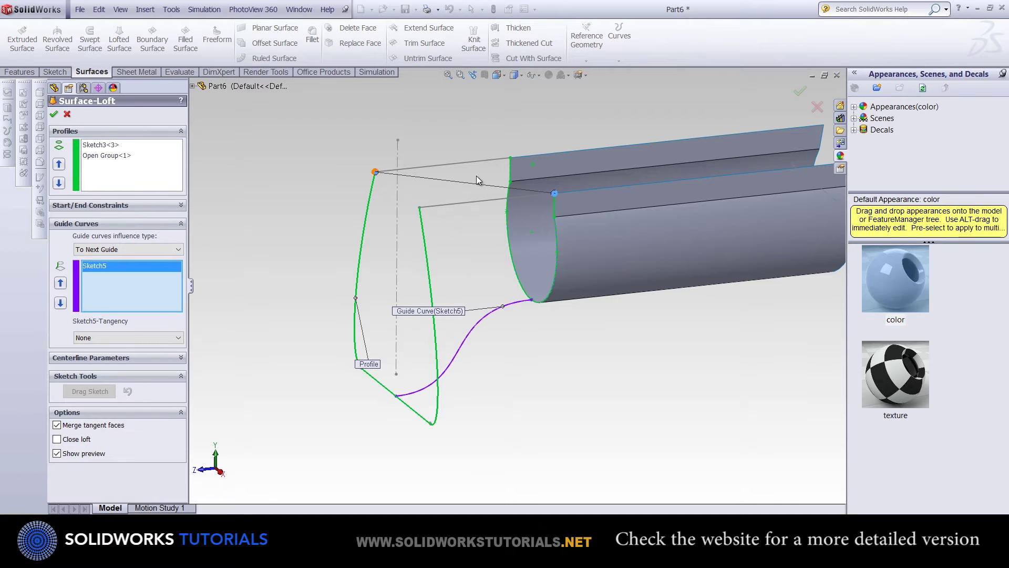
key("Return")
Change a blade outline profile dimension to 70 and rebuild the part.
mouse_move(473, 244)
middle_mouse_down()
mouse_move(448, 318)
mouse_move(436, 271)
middle_mouse_up()
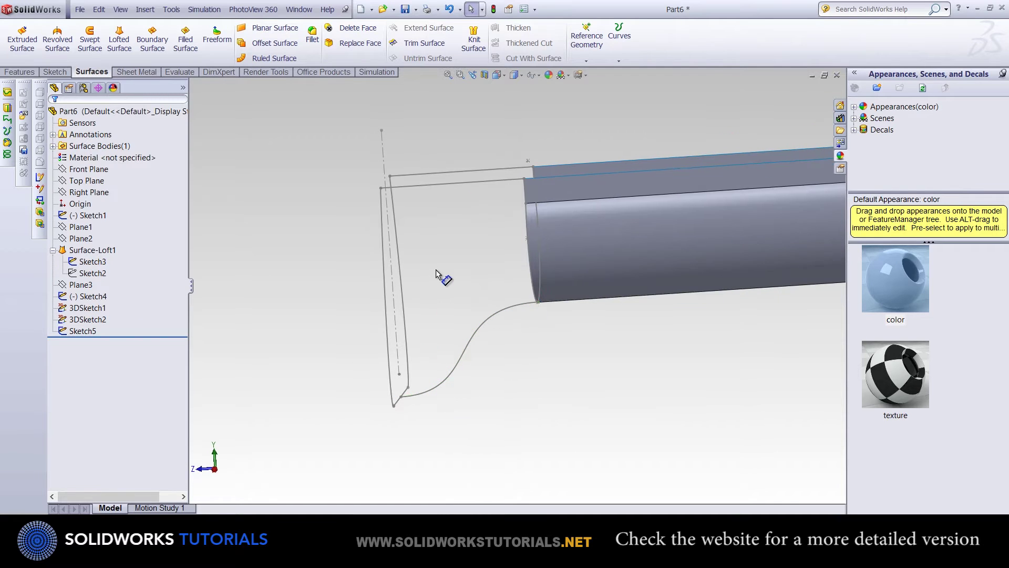
double_click(436, 271)
type("70")
key("Return")
key("Escape")
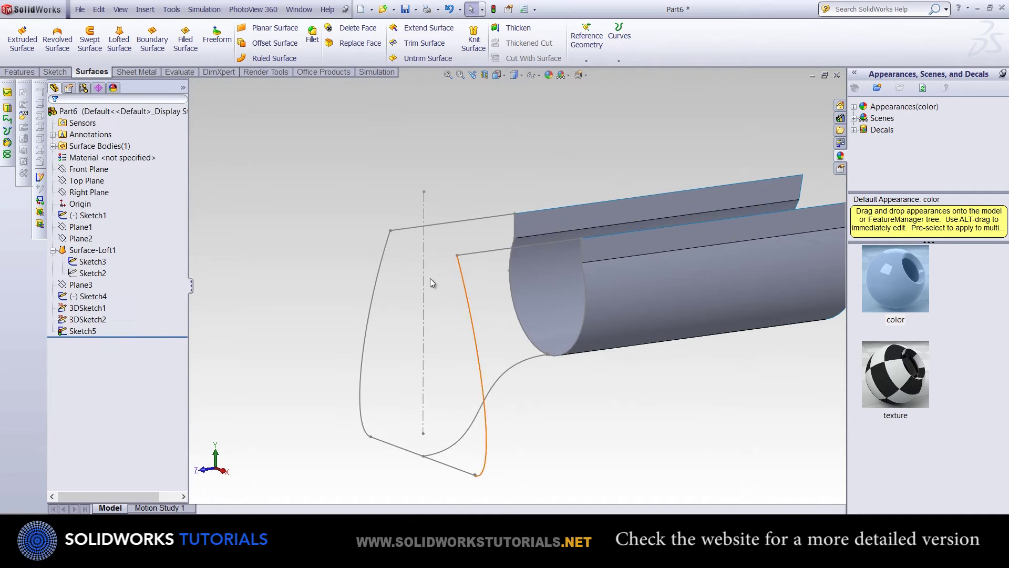
key("Return")
key("Escape")
Open Sketch4, then begin a lofted surface picking its outline curves as profile.
double_click(466, 275)
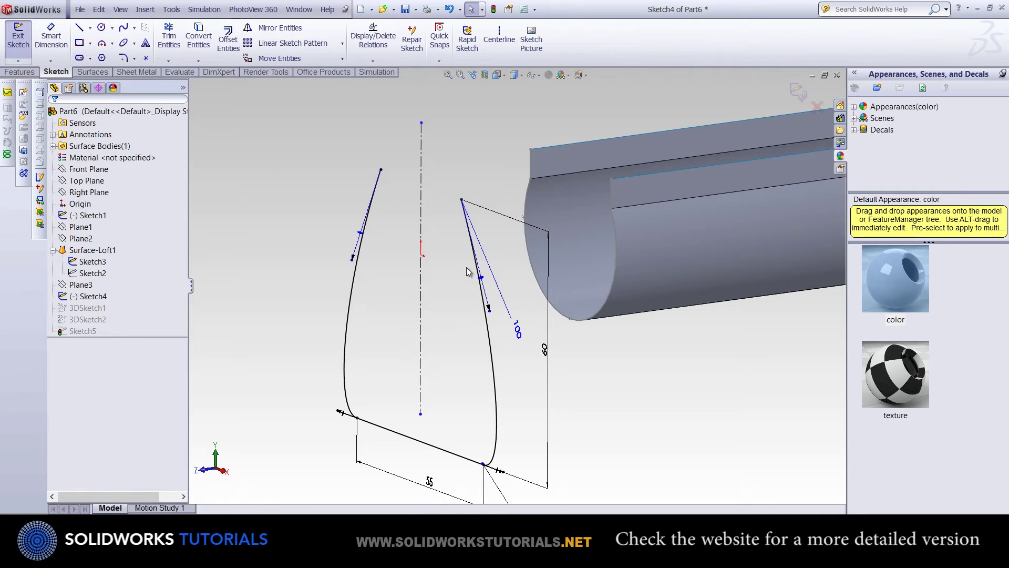
key("ctrl+b")
key("Return")
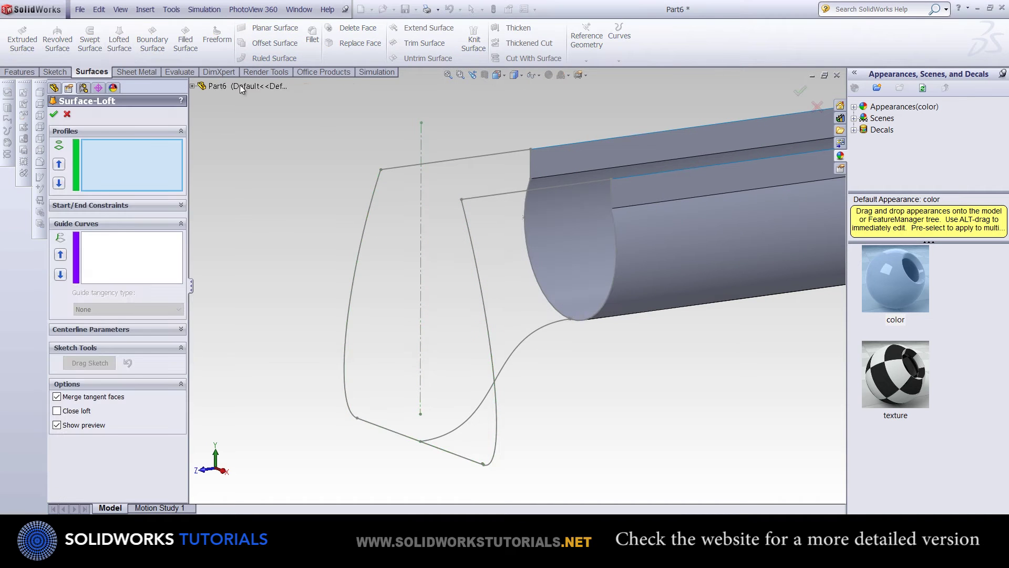
left_click(469, 226)
left_click(377, 187)
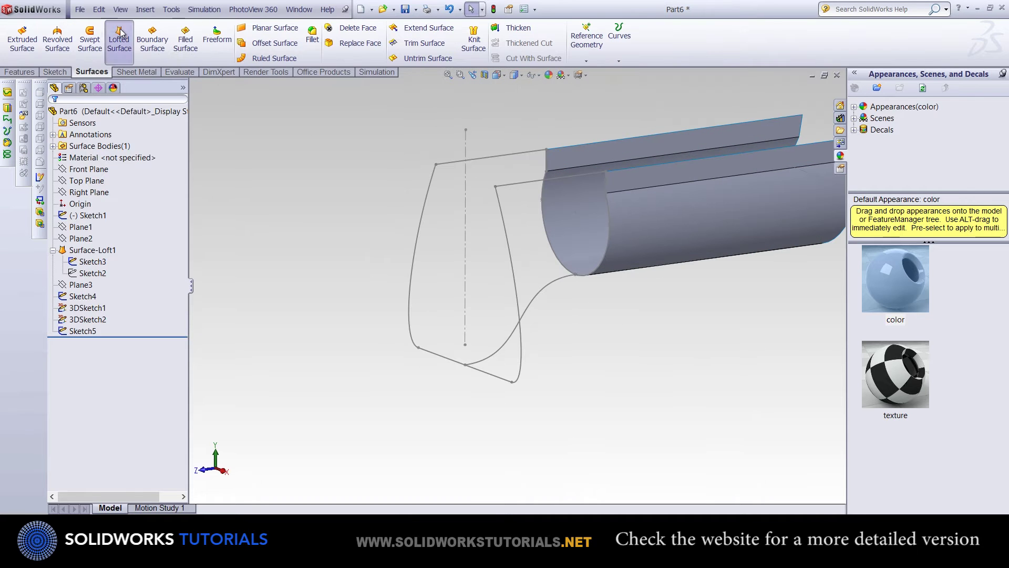
Loft the blade surface to the trough's end edge with Sketch5, 3DSketch2 and 3DSketch1 guides.
left_click(120, 33)
left_click(606, 182)
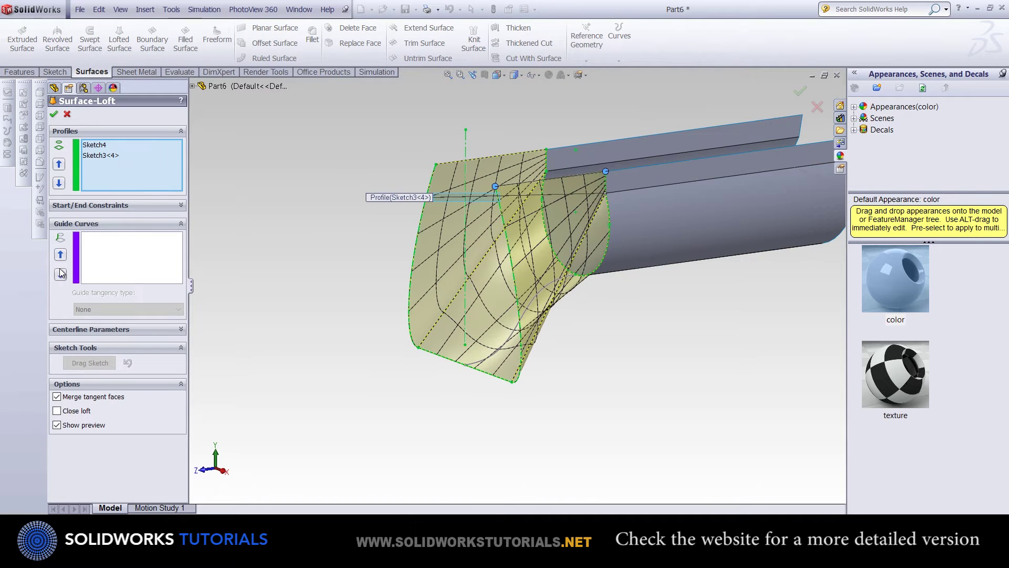
left_click(524, 315)
left_click(521, 183)
left_click(492, 157)
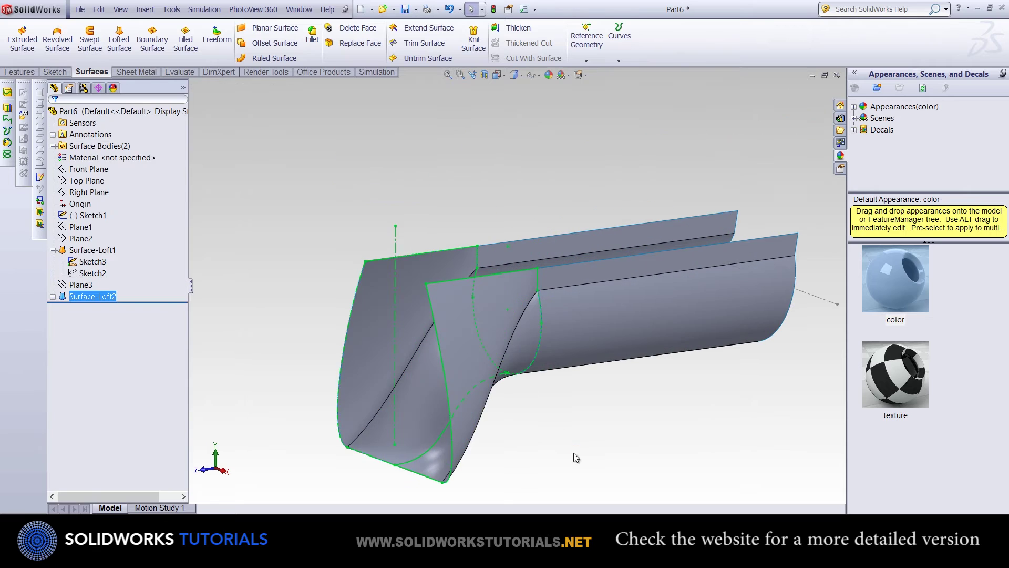
left_click(473, 39)
Knit the blade loft to the trough and thicken it 1 mm toward the other side.
left_click(568, 308)
key("Return")
left_click(519, 28)
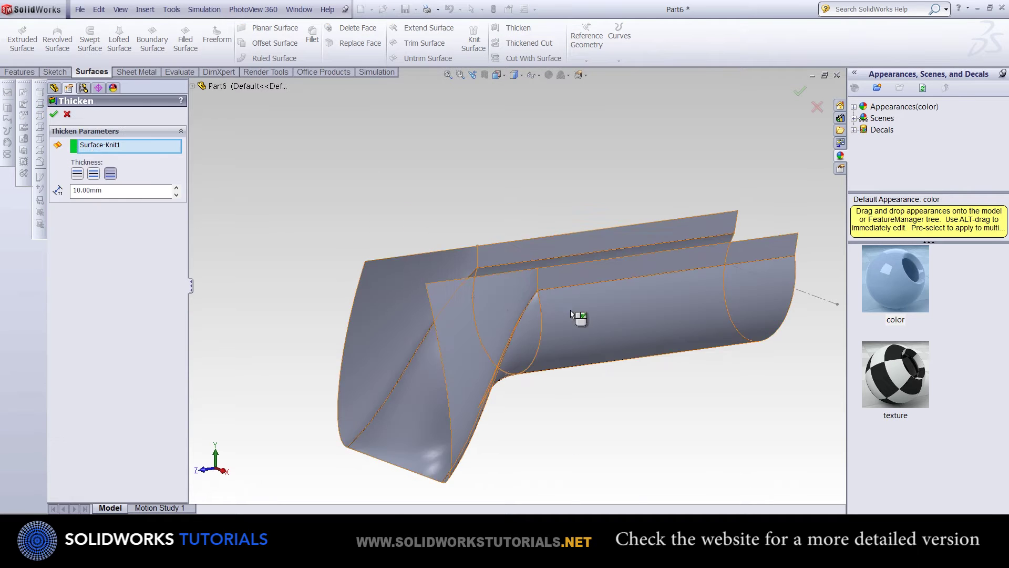
type("1")
mouse_move(225, 197)
middle_mouse_down()
mouse_move(500, 287)
mouse_move(315, 237)
middle_mouse_up()
left_click(77, 173)
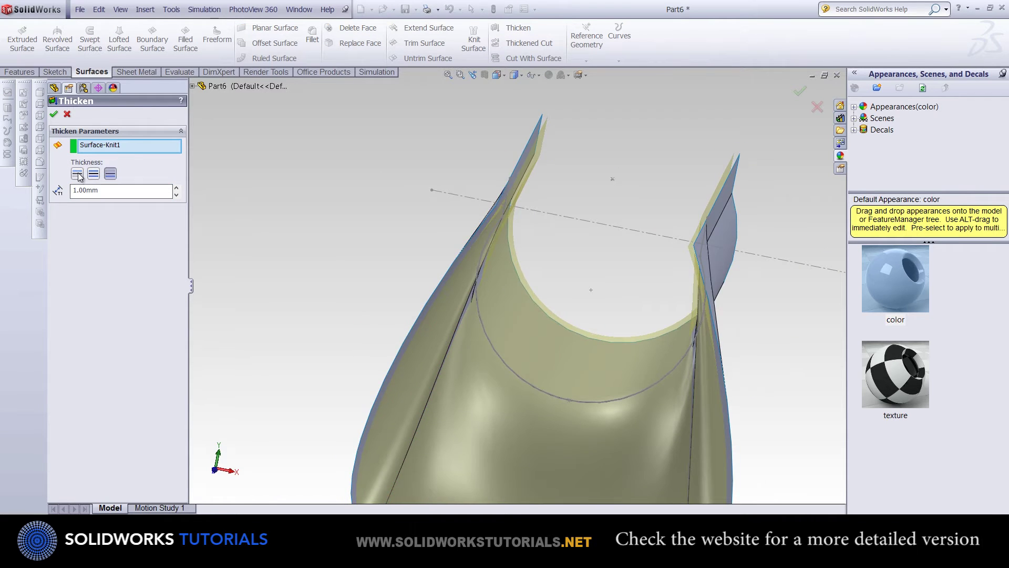
key("Return")
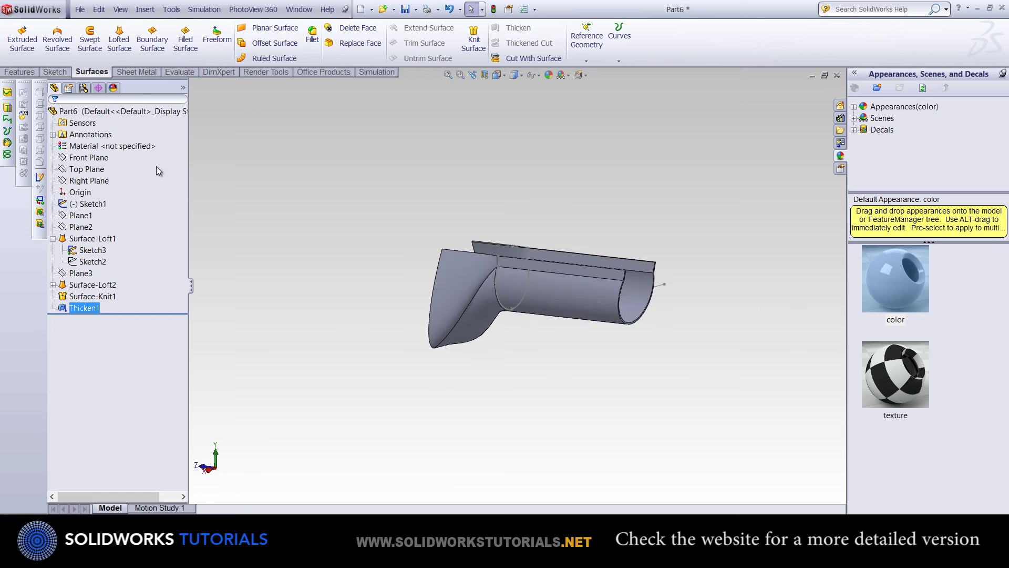
Hide Sketch3 and start a sketch on the Right Plane viewed face-on.
left_click(97, 237)
left_click(88, 180)
key("space")
left_click(203, 223)
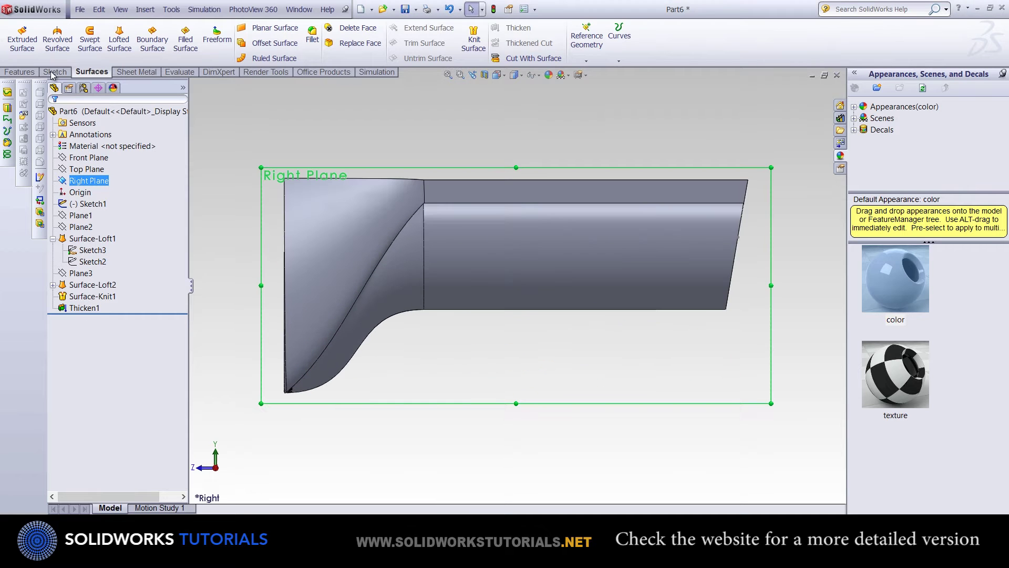
left_click(56, 72)
left_click(19, 35)
Draw a three-point arc across the blade's back top corner.
left_click(101, 43)
scroll(495, 294, "down", 10)
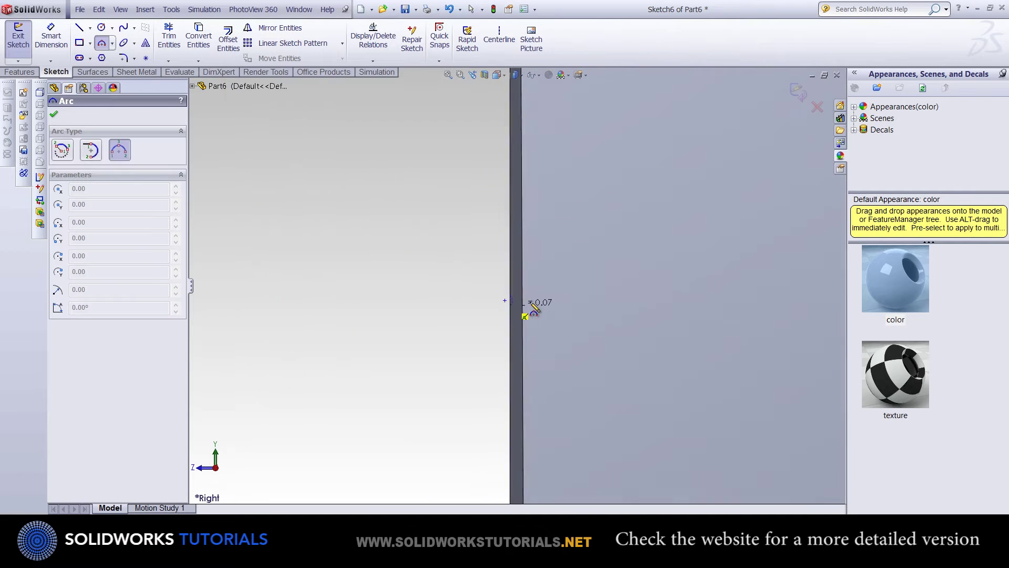
left_click(531, 308)
scroll(531, 307, "up", 8)
left_click(522, 280)
left_click(435, 324)
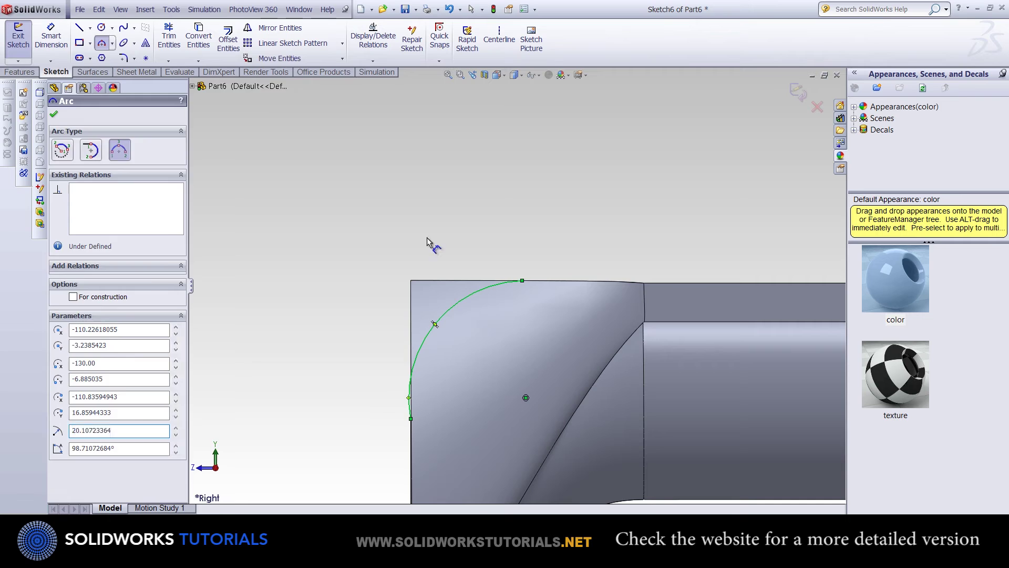
Give the arc a radius of 25 and make it tangent to the top edge.
left_click(463, 308)
left_click(415, 203)
type("25")
key("Return")
key("Escape")
left_click(494, 286)
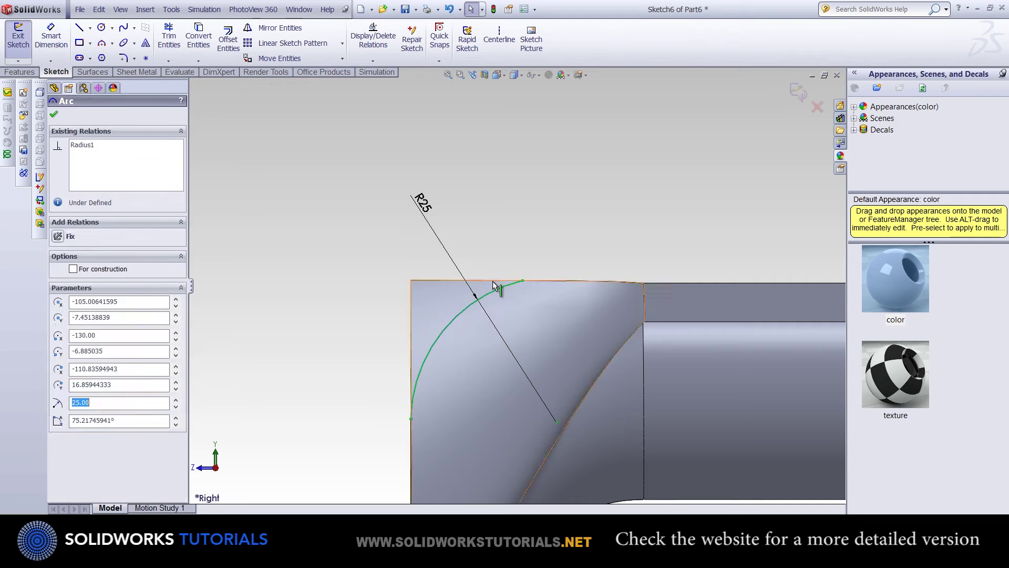
left_click(102, 329)
Close the arc with lines and cut-extrude the outline Mid Plane through the part.
scroll(416, 263, "down", 6)
left_click(426, 221, "ctrl")
scroll(354, 326, "up", 6)
left_click(79, 27)
left_click(514, 290)
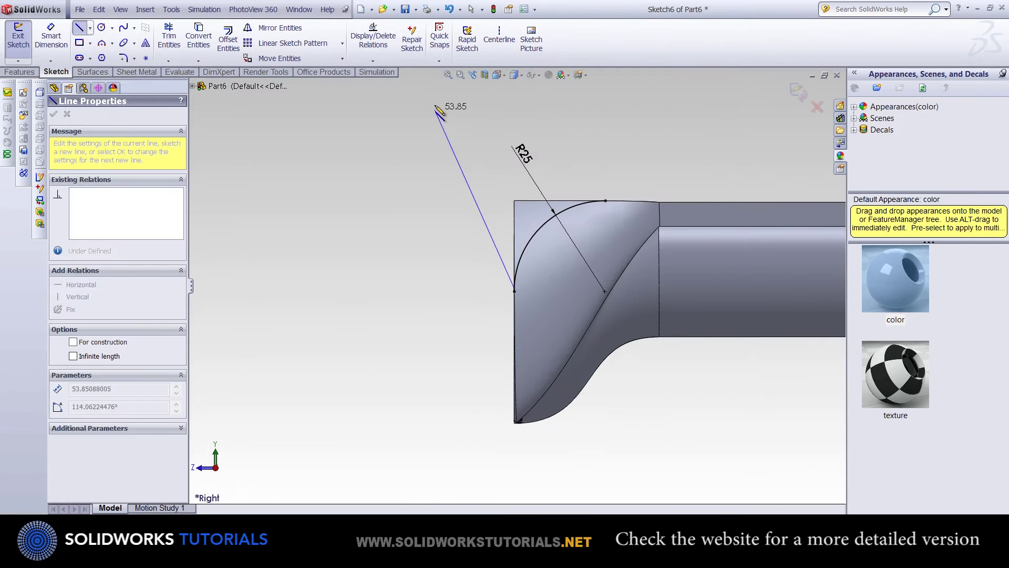
left_click(603, 201)
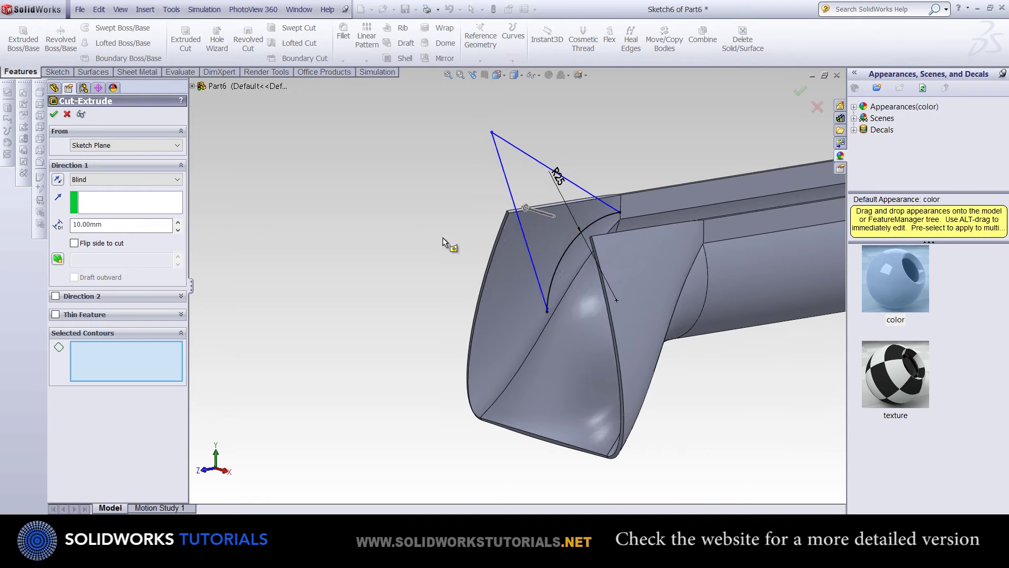
left_click(102, 249)
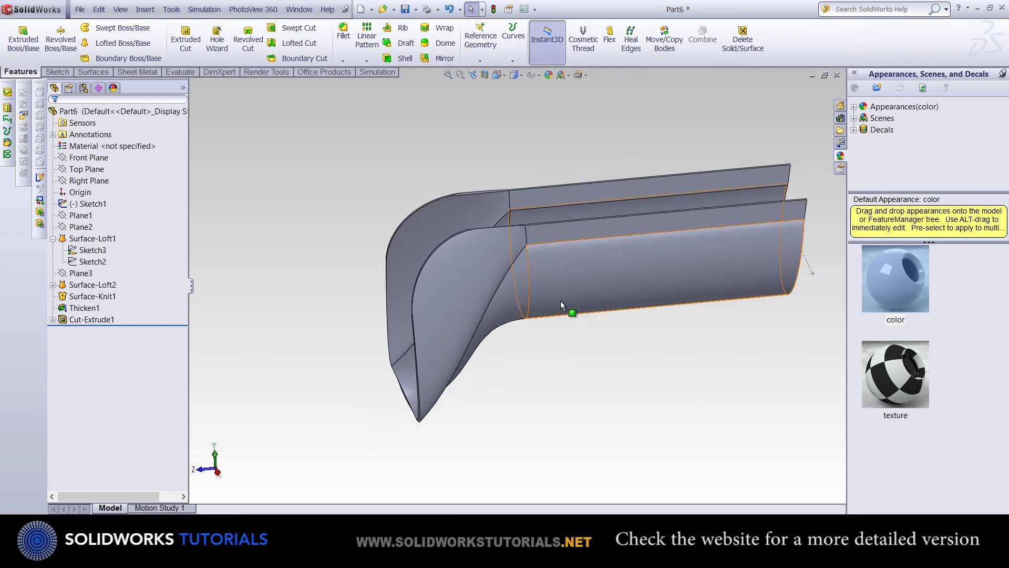
Start a sketch on the blade's top flange face, viewed normal to it.
left_click(96, 167)
left_click(626, 232)
left_click(603, 198)
key("space")
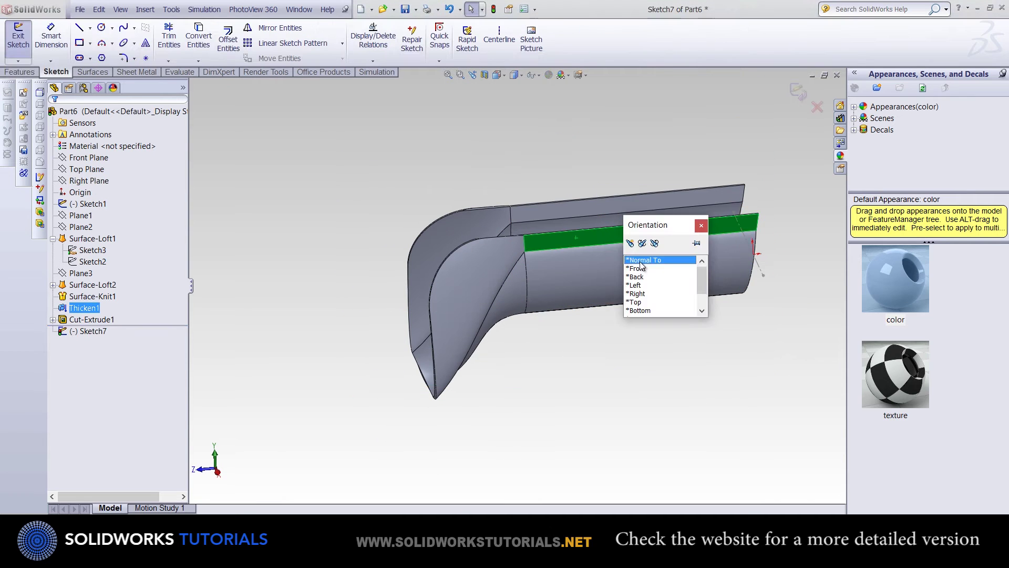
left_click(646, 236)
Draw the handle outline from the flange corner, with the short line collinear to the flange edge.
key("l")
left_click(749, 243)
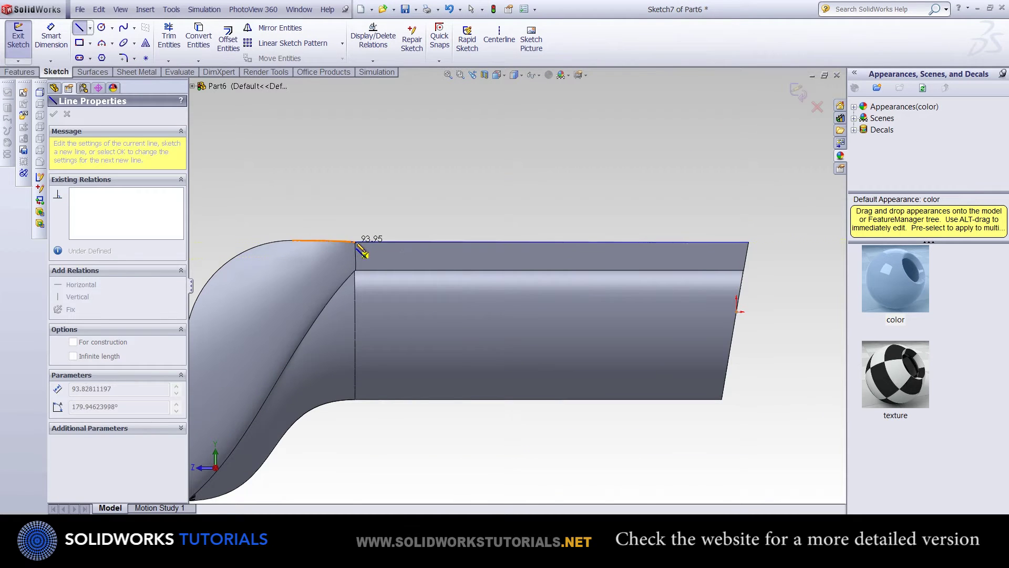
key("z")
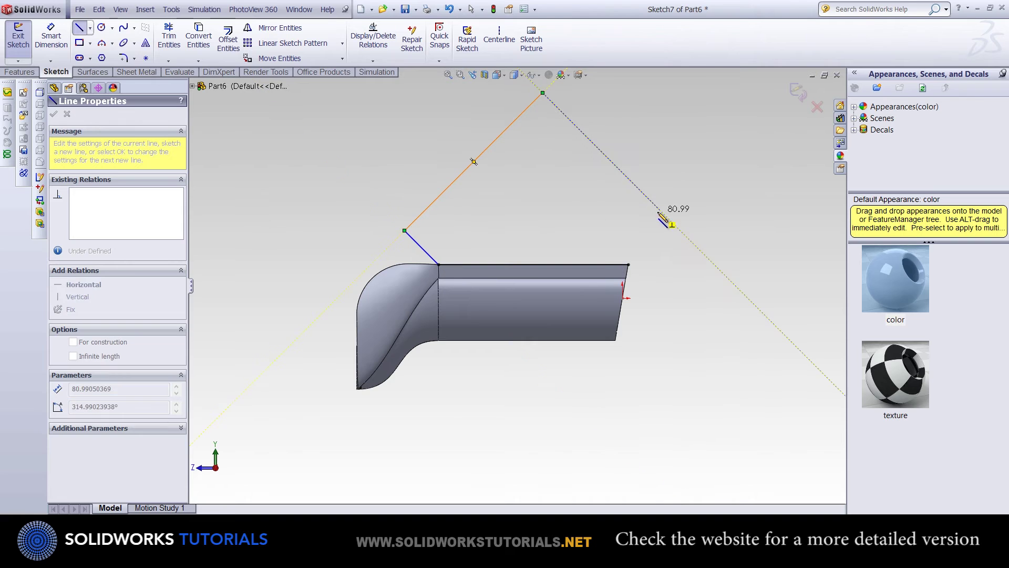
left_click(629, 265)
key("Escape")
scroll(715, 280, "down", 3)
left_click(721, 263)
left_click(704, 368, "ctrl")
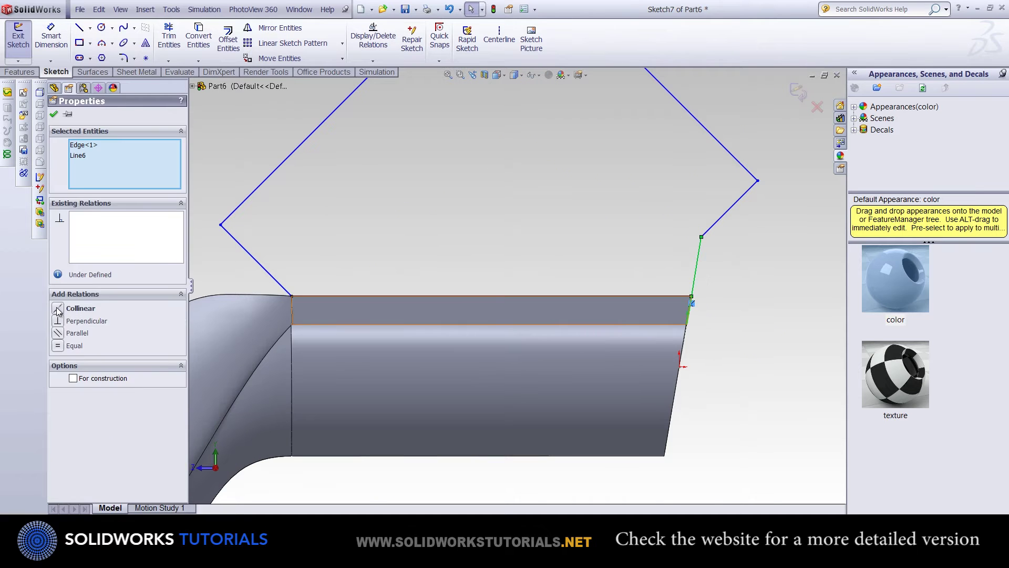
left_click(469, 254)
Dimension the outline with a 45° angle, 125 mm left diagonal and 33 mm right-side height.
left_click(284, 297)
left_click(338, 322)
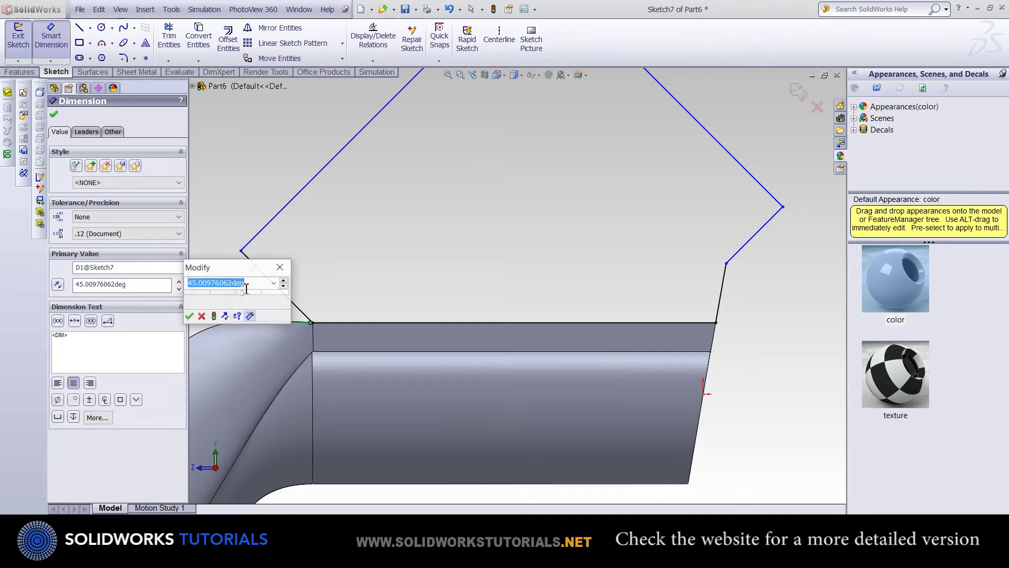
type("45")
key("Return")
scroll(485, 279, "up", 2)
left_click(425, 213)
left_click(408, 213)
type("125")
key("Return")
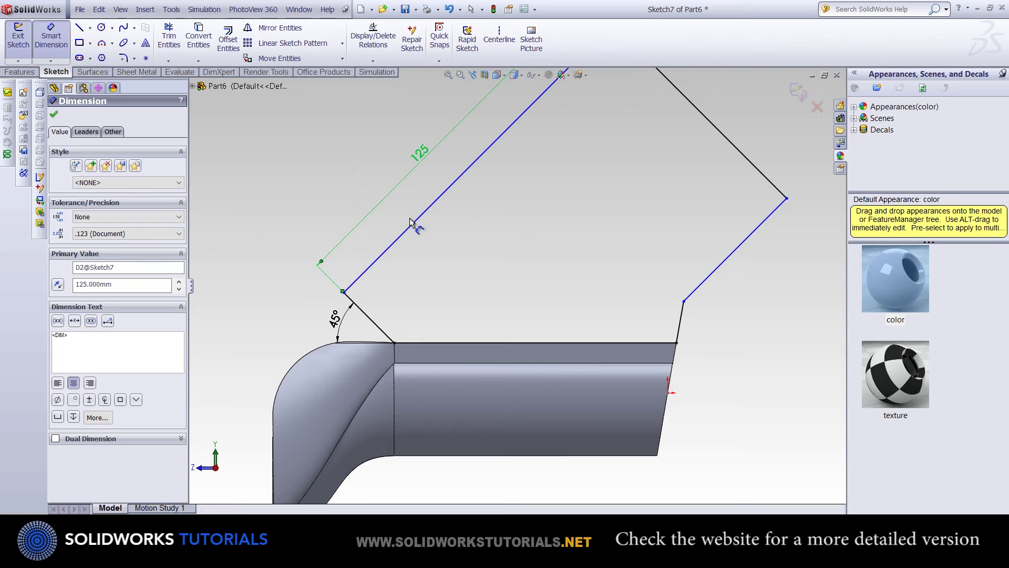
left_click(700, 332)
left_click(743, 351)
type("33")
key("Return")
scroll(574, 286, "up", 1)
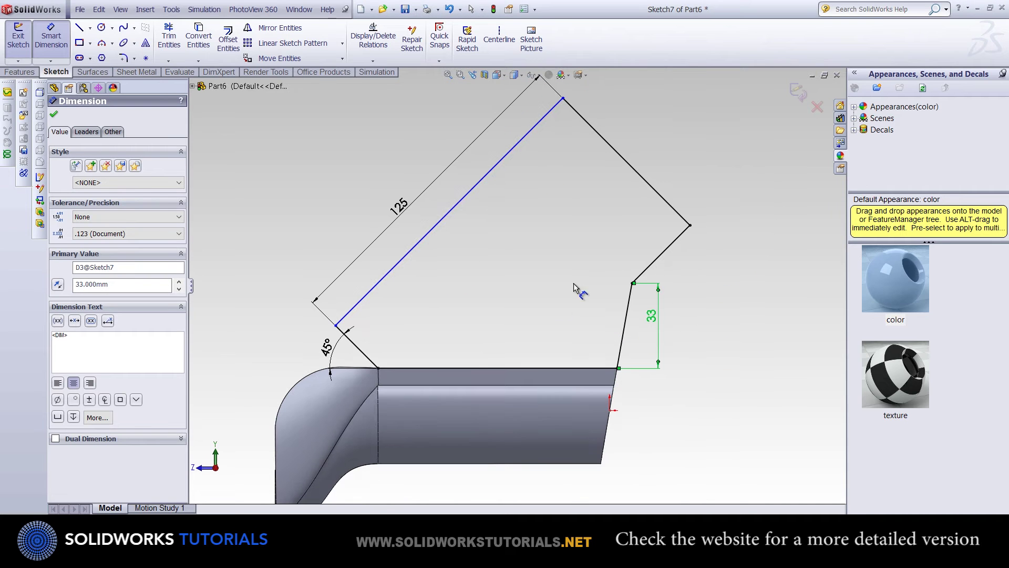
Draw the inner outline lines of the V-shaped handle.
key("Escape")
key("l")
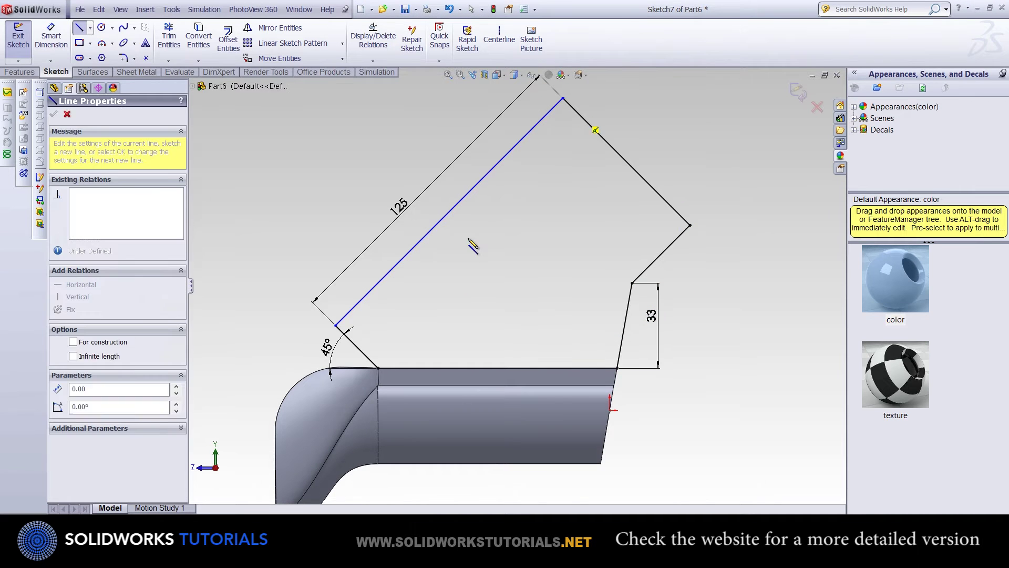
left_click(465, 299)
key("Escape")
key("l")
left_click(563, 307)
left_click(667, 203)
key("Escape")
left_click(678, 238)
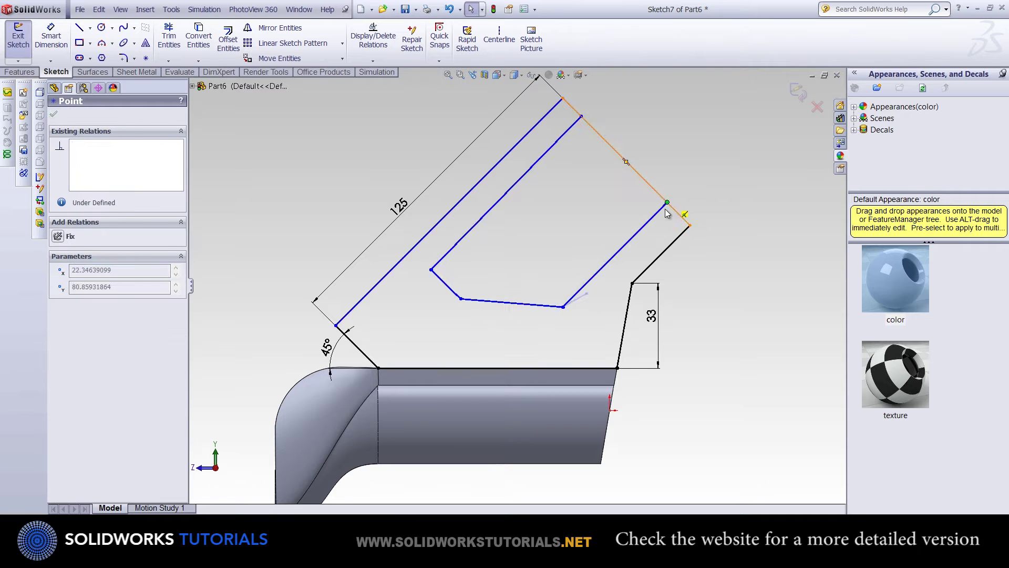
left_click(635, 235, "ctrl")
left_click(446, 294)
left_click(357, 347, "ctrl")
left_click(478, 303)
Set the width between the parallel inner lines to 78 mm.
left_click(311, 192)
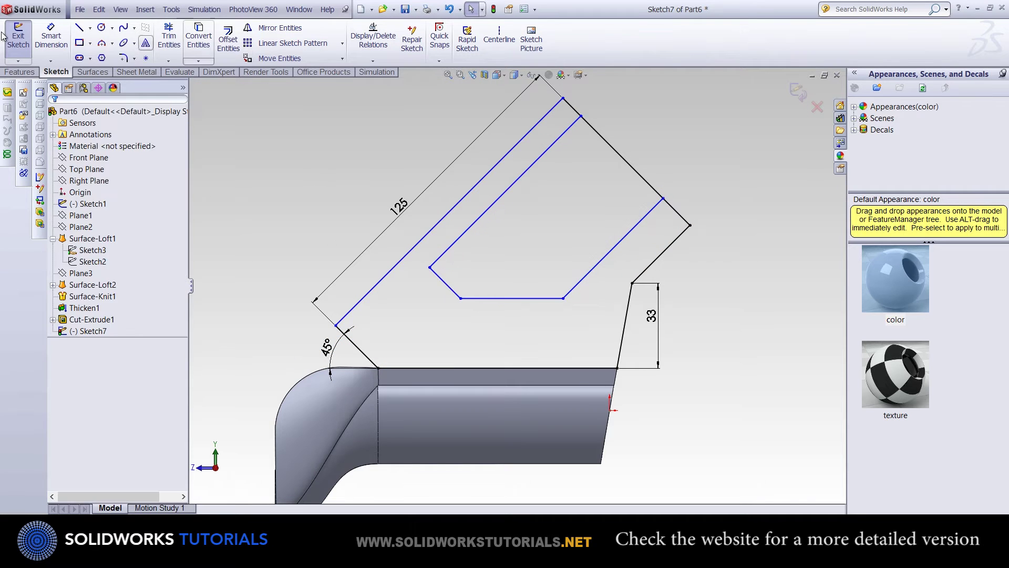
key("d")
left_click(635, 226)
left_click(556, 145)
left_click(578, 171)
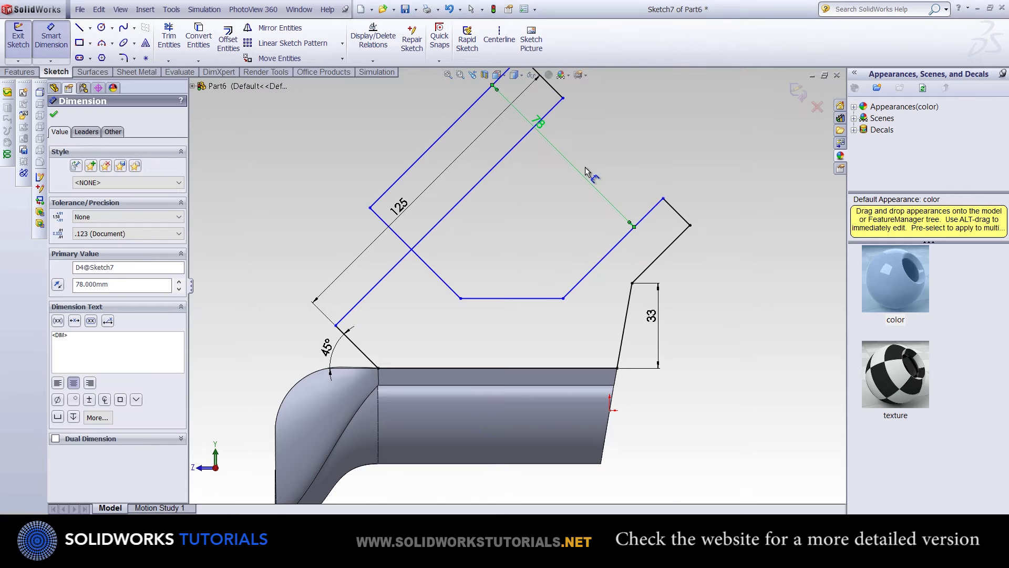
type("78")
key("Return")
key("Escape")
scroll(544, 415, "up", 2)
scroll(544, 415, "down", 3)
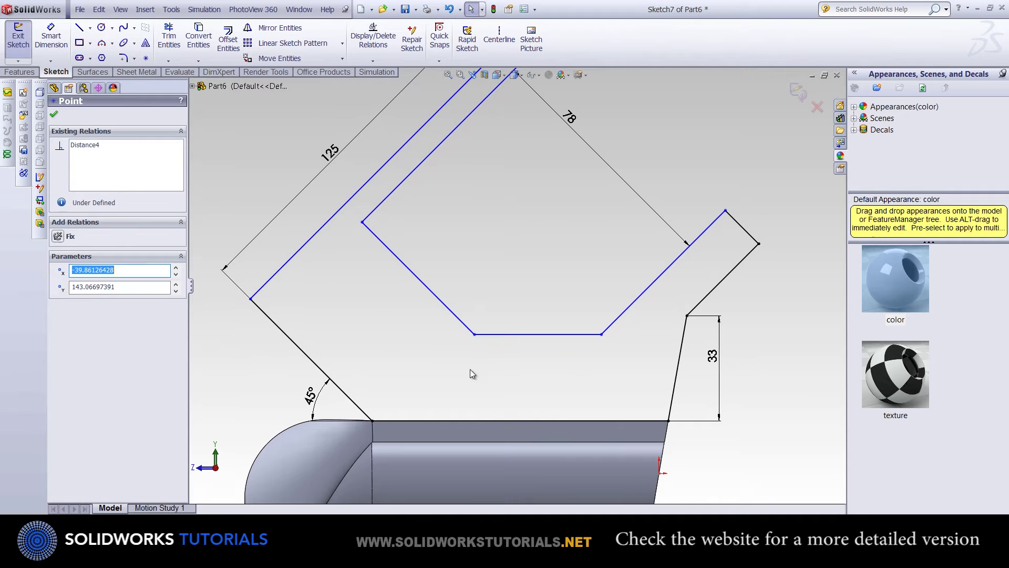
Dimension the lower-left thickness at 25 mm and the bottom gap at 20 mm.
key("d")
left_click(404, 287)
left_click(315, 363)
left_click(368, 310)
type("25")
left_click(541, 422)
left_click(512, 372)
left_click(505, 392)
type("20")
key("Return")
Dimension both prong end lines at 10 mm and start Extruded Boss/Base on the sketch.
left_click(736, 222)
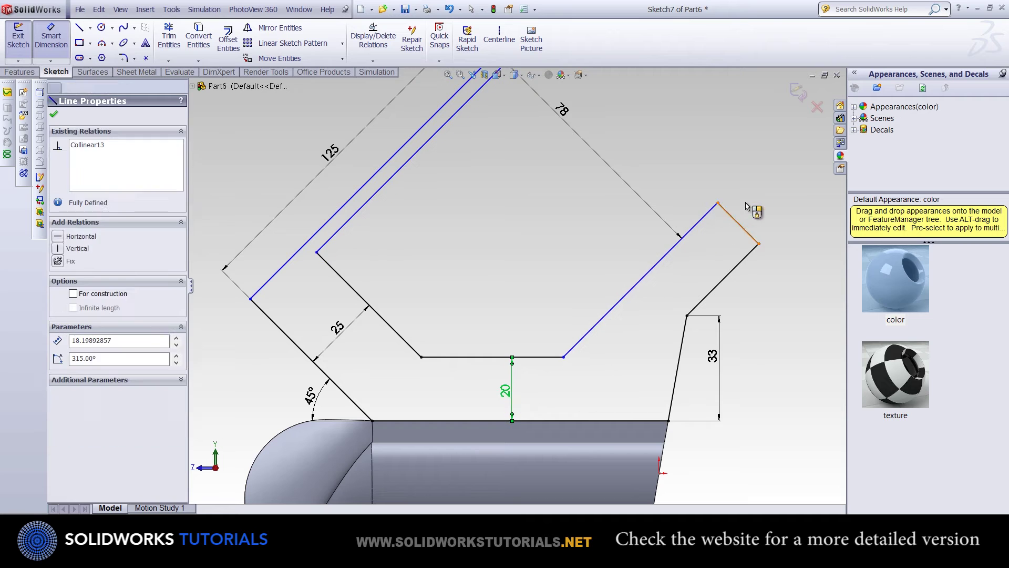
left_click(757, 205)
type("10")
key("Return")
middle_click_drag(778, 199, 736, 331, "ctrl")
left_click(510, 165)
left_click(544, 145)
type("10")
key("Return")
scroll(586, 396, "up", 3)
scroll(556, 394, "down", 3)
middle_click_drag(554, 396, 516, 278, "ctrl")
scroll(515, 289, "down", 2)
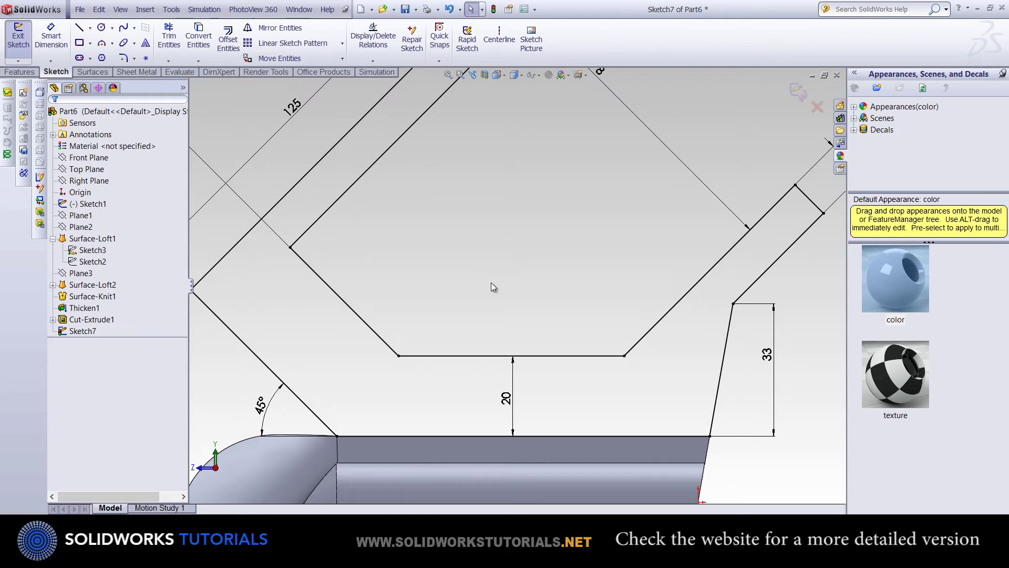
left_click(29, 94)
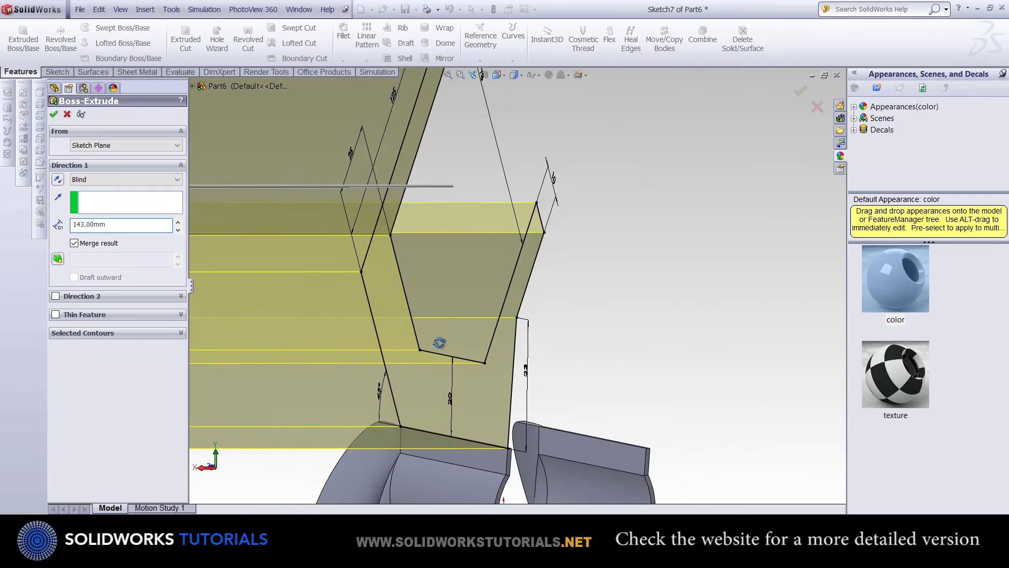
Extrude the handle Up To Surface at the shaft face, unmerged as a separate body.
left_click(178, 180)
left_click(92, 221)
middle_click_drag(492, 273, 525, 326)
left_click(531, 335)
scroll(531, 334, "down", 3)
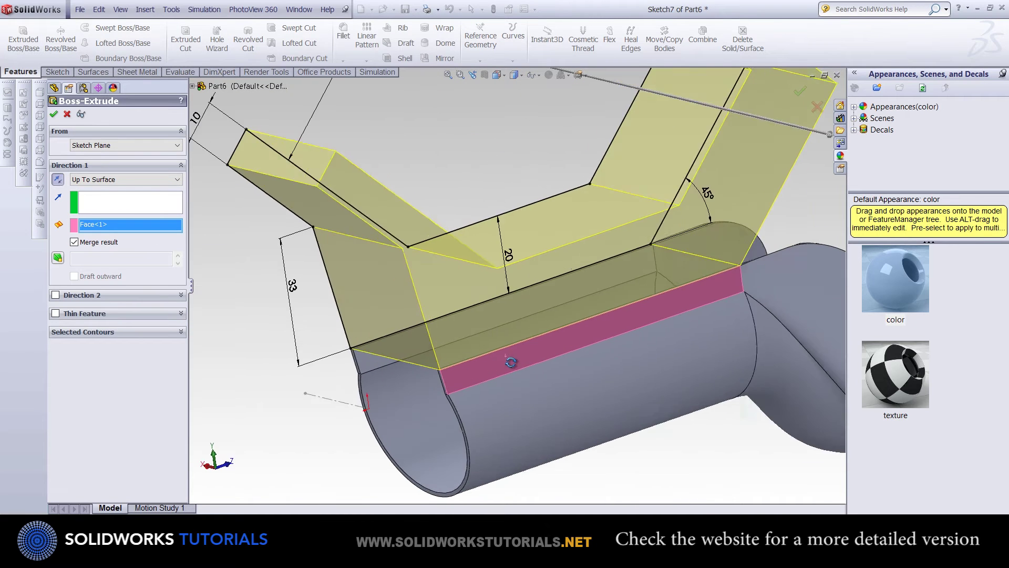
left_click(74, 241)
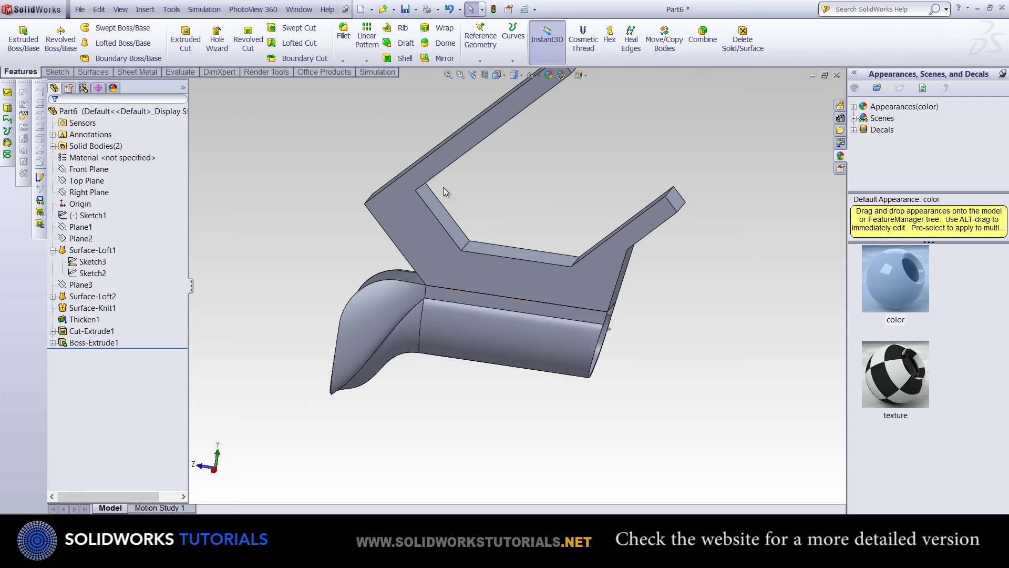
left_click(344, 34)
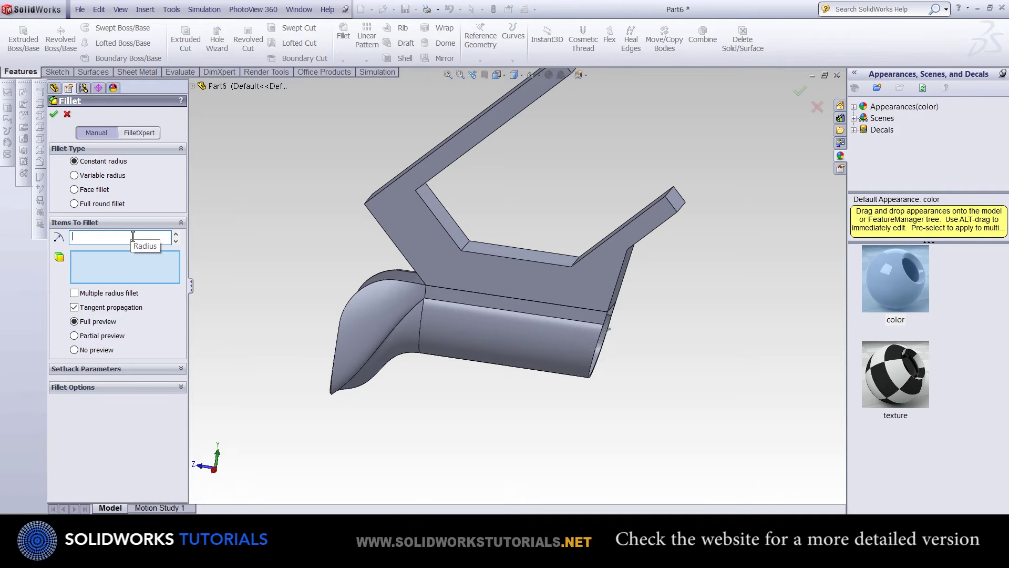
type("20")
Fillet both prong-end edges at 18.5 mm.
key("Return")
scroll(374, 273, "down", 6)
scroll(374, 274, "down", 3)
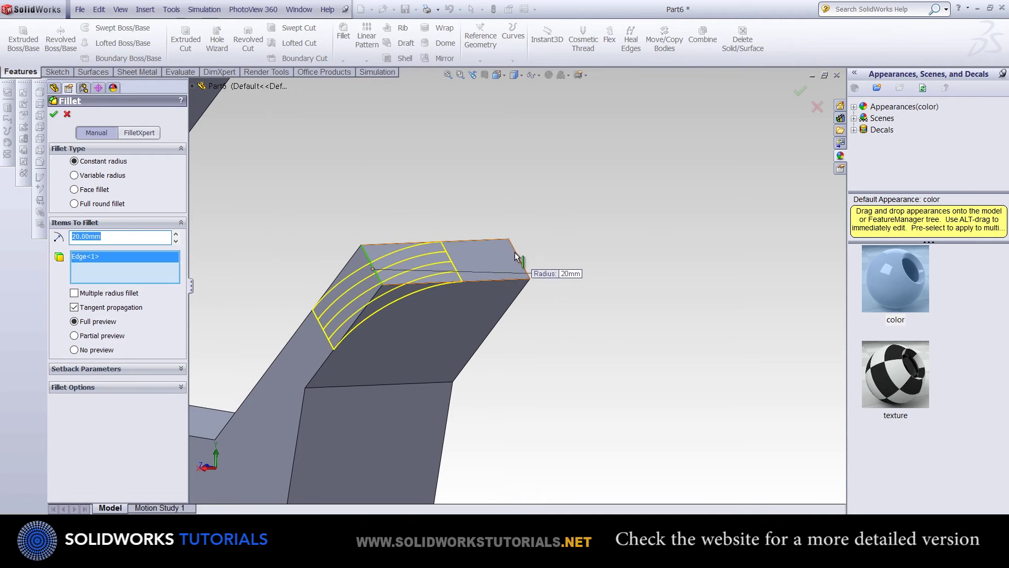
left_click(515, 256)
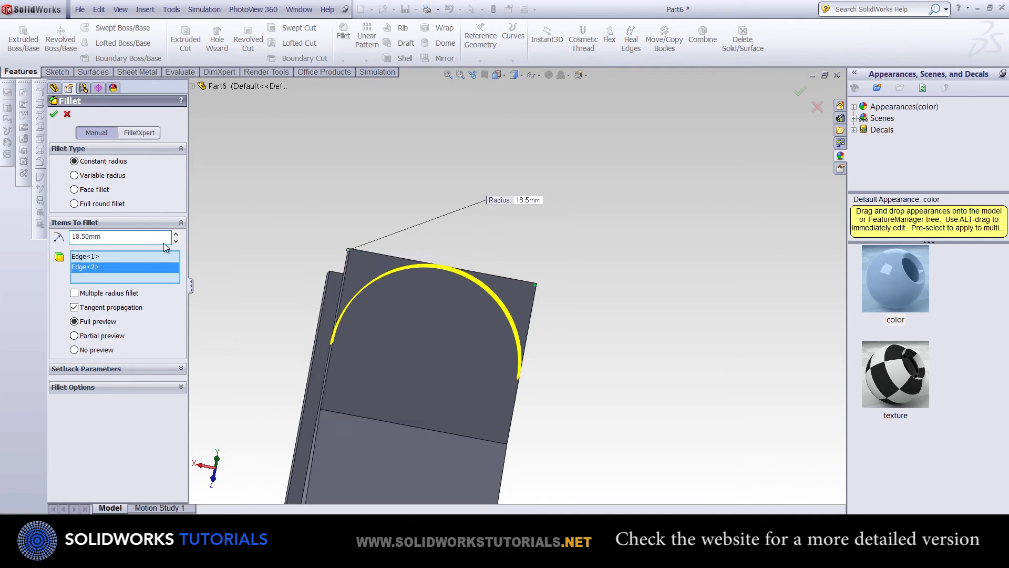
scroll(422, 129, "up", 5)
key("Return")
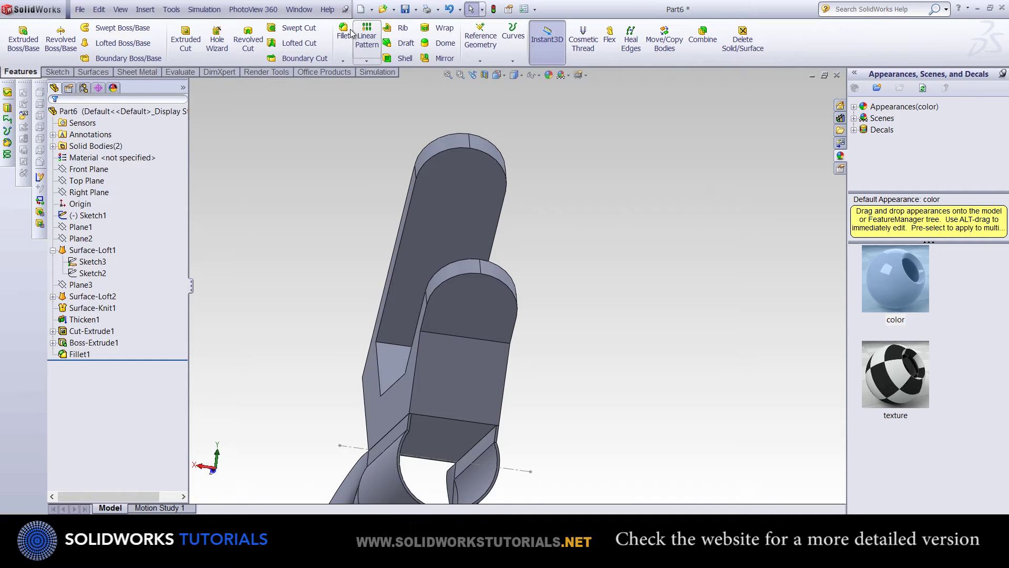
left_click(350, 33)
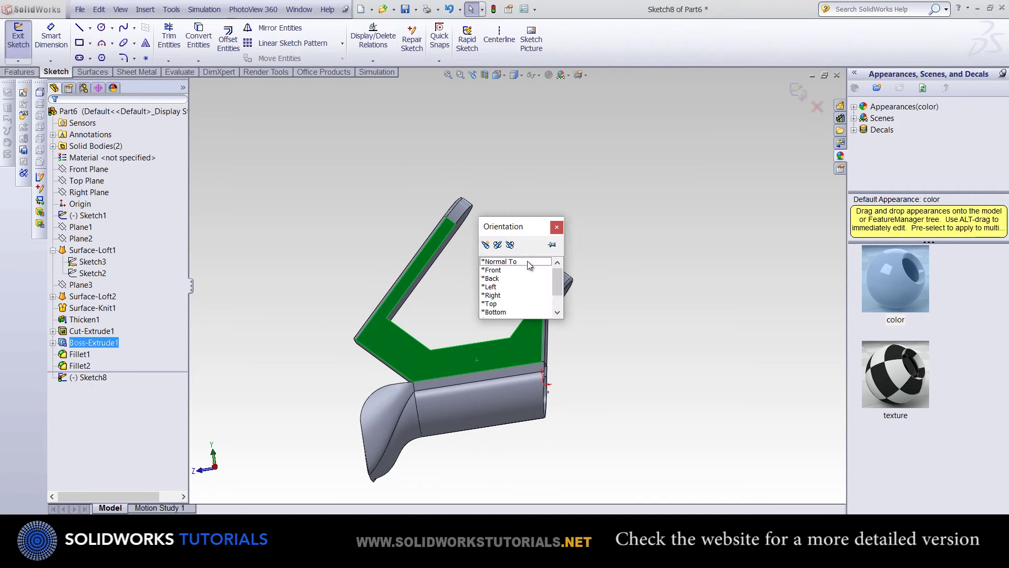
Apply the 2 mm prong-edge fillet, then a 5 mm fillet on the inner corner edge and bottom face.
left_click(528, 261)
left_click(198, 36)
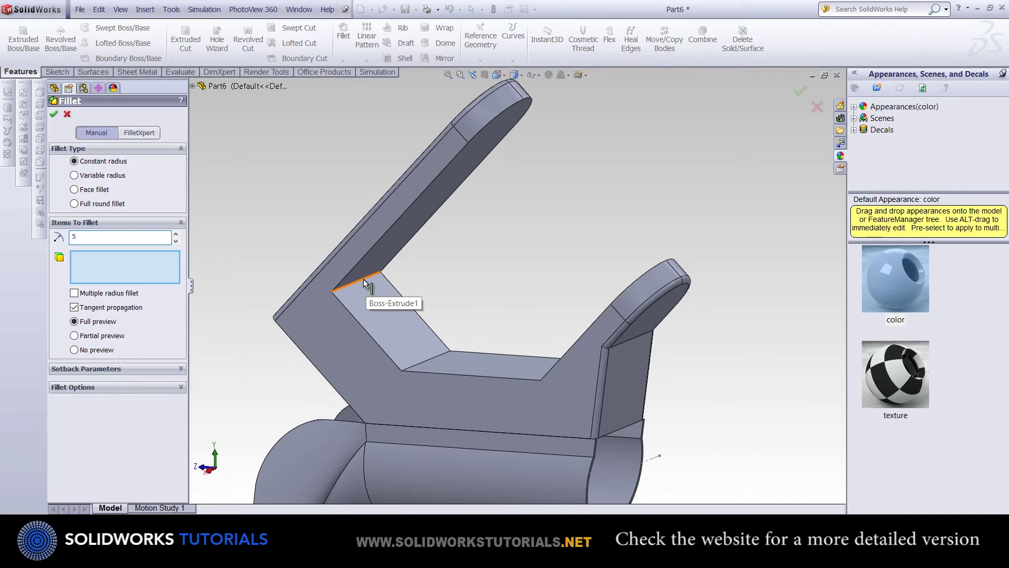
left_click(365, 283)
middle_click_drag(368, 287, 512, 331)
left_click(445, 363)
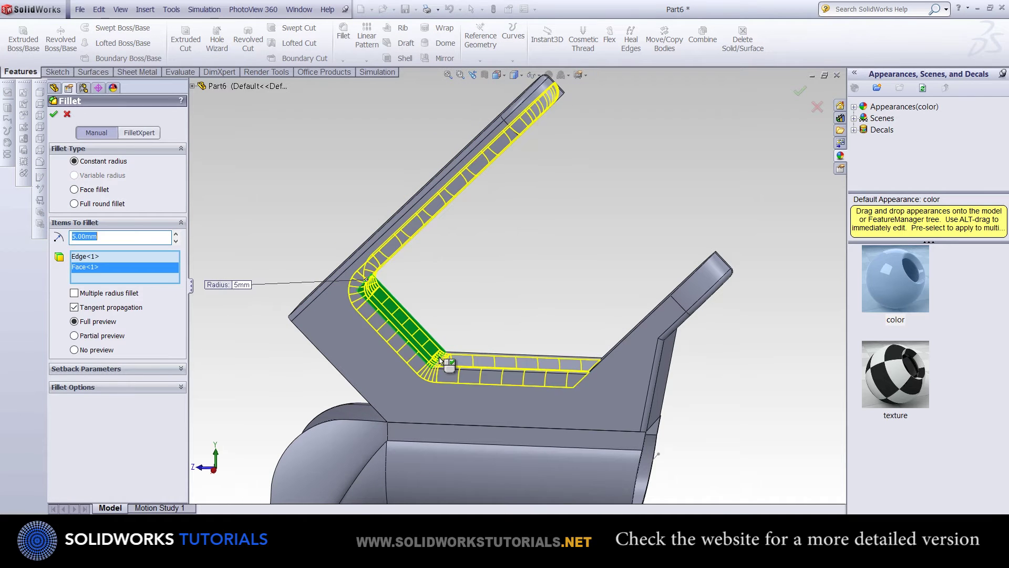
left_click(799, 92)
Start a sketch on the handle's side face and convert the opening's inner edges.
left_click(505, 158)
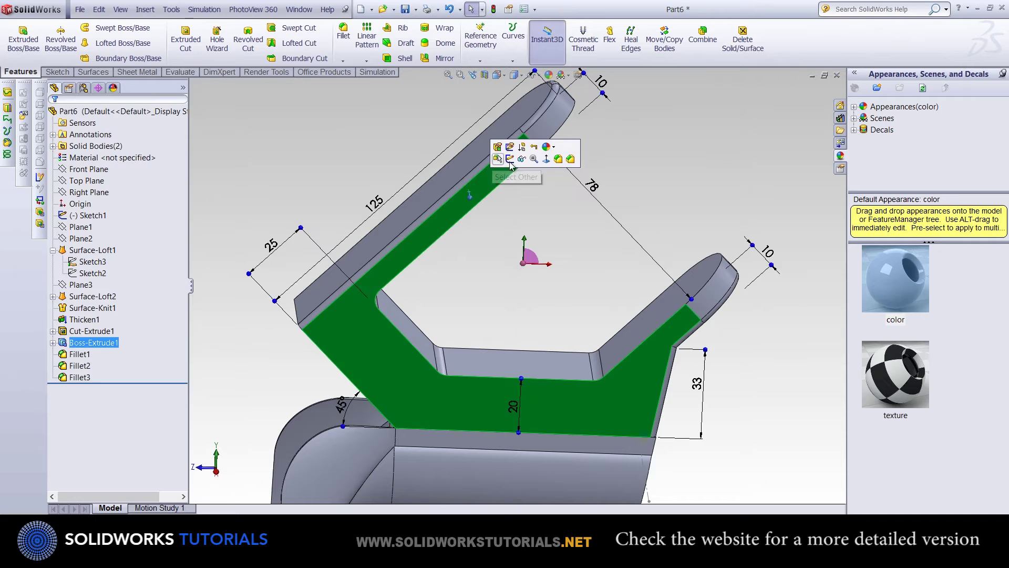
left_click(541, 174)
key("space")
double_click(578, 241)
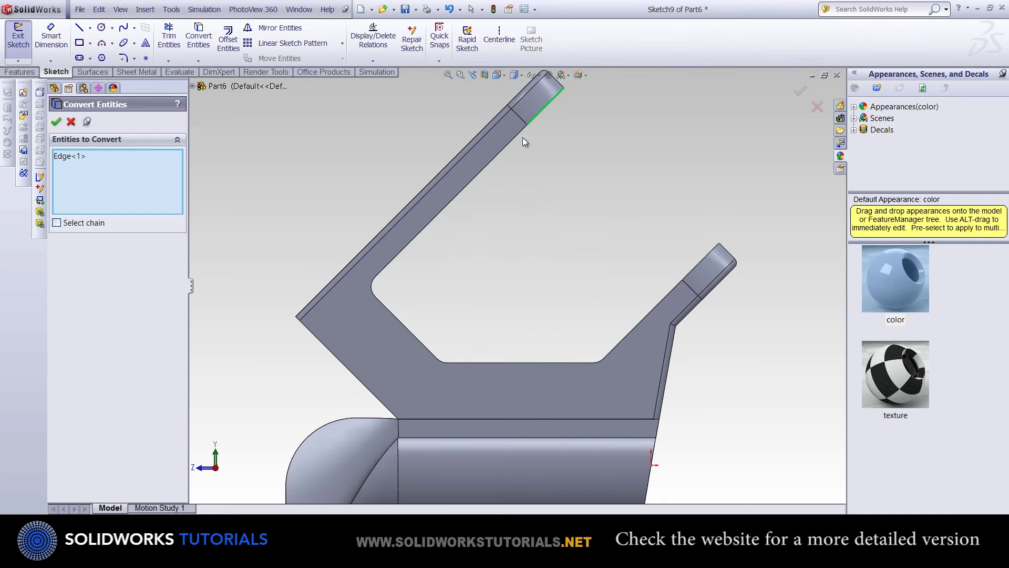
left_click(390, 311)
left_click(444, 362)
left_click(563, 362)
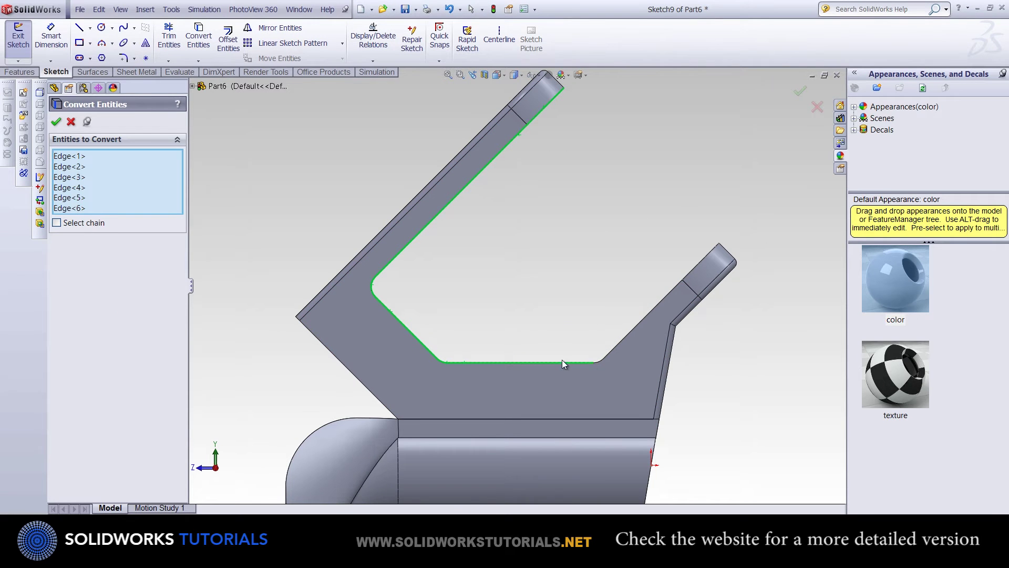
key("Return")
left_click(79, 27)
Draw a closing line across the prong tips and an inner line 20 mm from it.
left_click(564, 88)
left_click(720, 243)
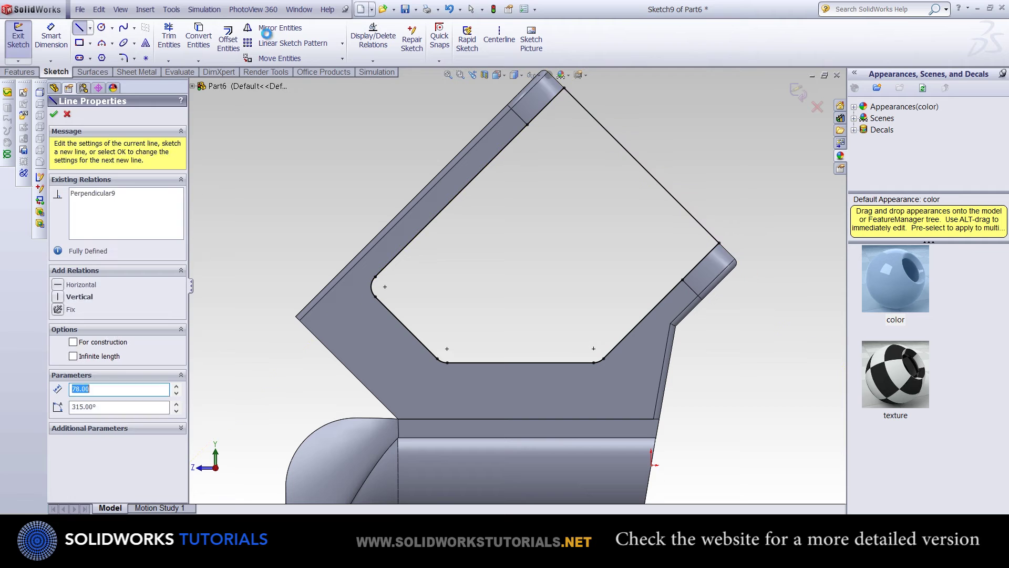
left_click(229, 37)
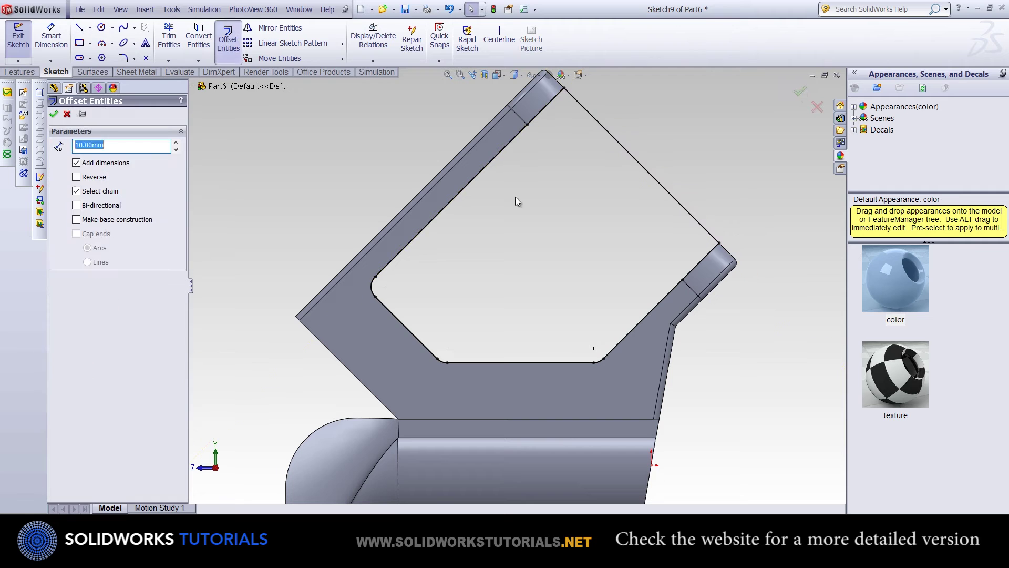
left_click(67, 114)
key("Return")
left_click(534, 130)
left_click(673, 278)
left_click(51, 35)
left_click(604, 203)
left_click(638, 151)
type("20")
key("Return")
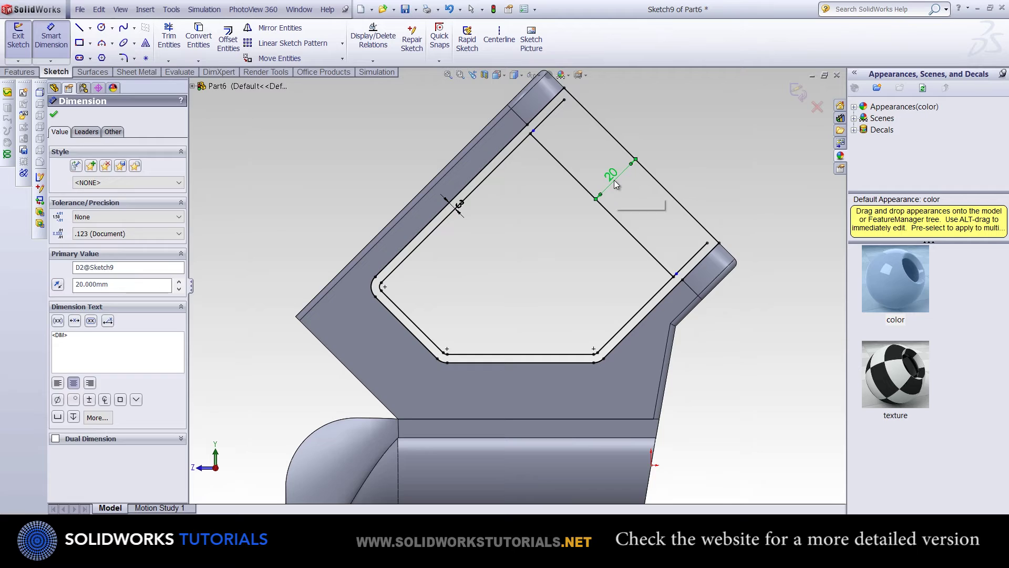
Trim away the overshooting sketch lines.
key("Escape")
scroll(614, 179, "up", 3)
left_click(169, 36)
scroll(403, 197, "down", 3)
scroll(594, 296, "up", 5)
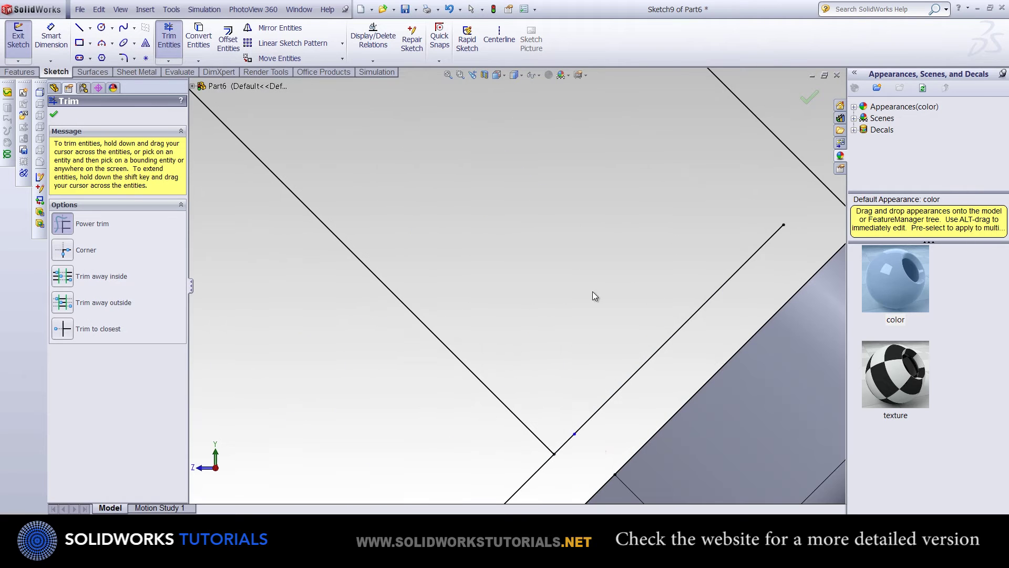
scroll(408, 280, "down", 3)
scroll(413, 318, "up", 2)
scroll(451, 338, "up", 1)
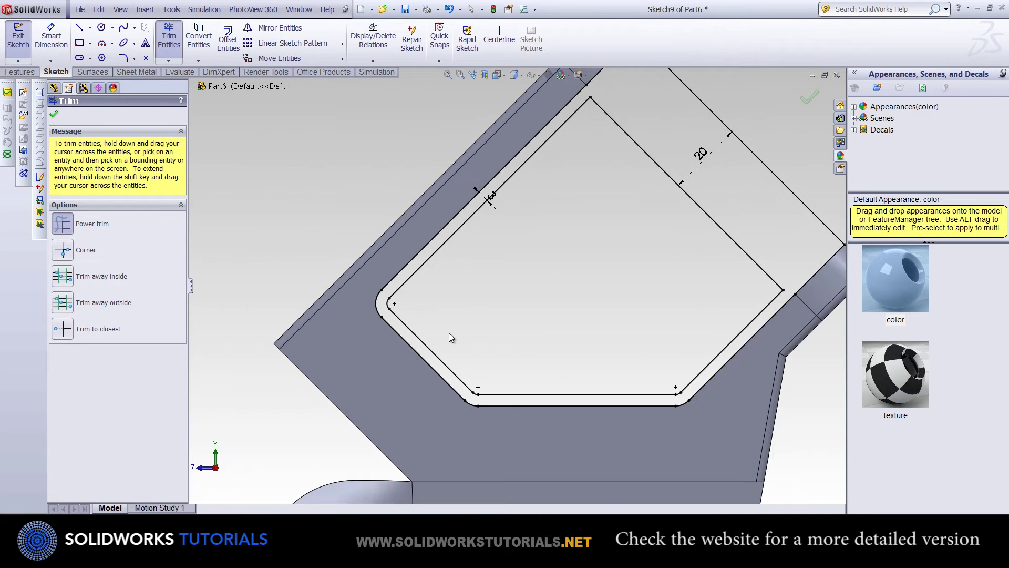
key("Escape")
Round the top corner with an R10 sketch fillet and trim the leftover line.
left_click(123, 58)
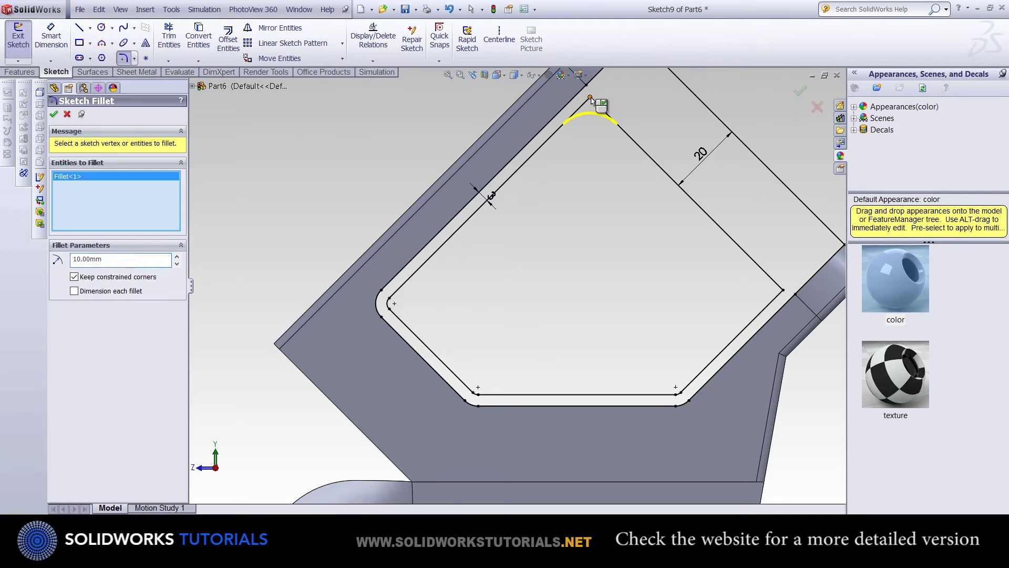
left_click(403, 326)
key("Return")
left_click(169, 37)
scroll(421, 310, "up", 5)
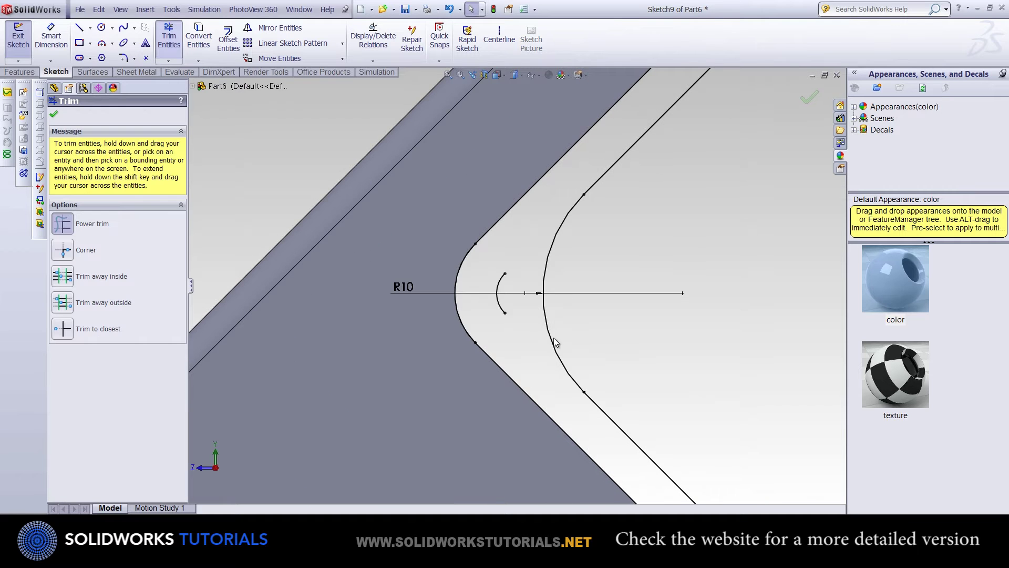
scroll(469, 315, "down", 5)
scroll(469, 315, "up", 2)
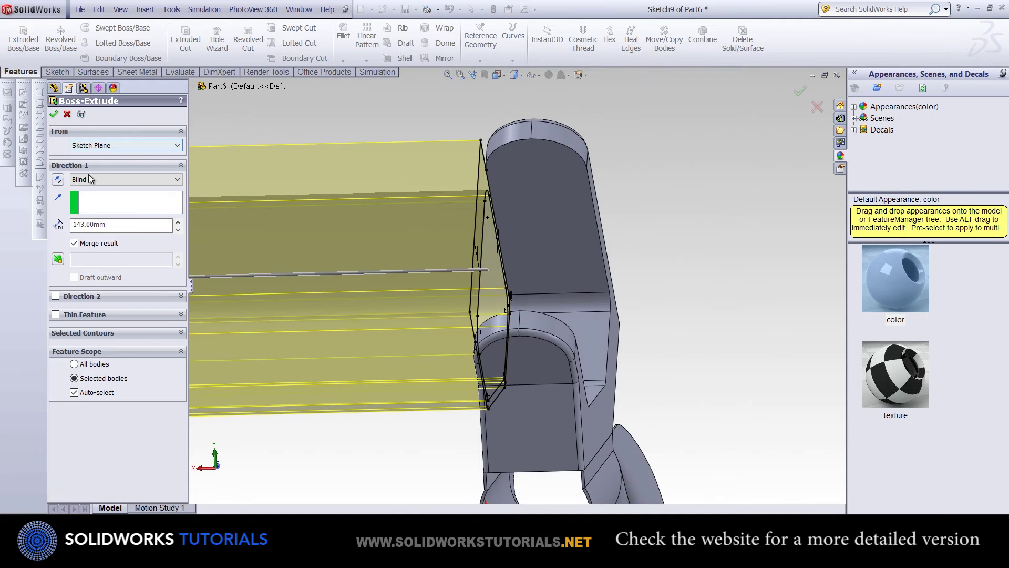
Set the grip fillet radius to 8.5 and colour Fillet4 dark grey (RGB 64,64,64).
left_click(54, 114)
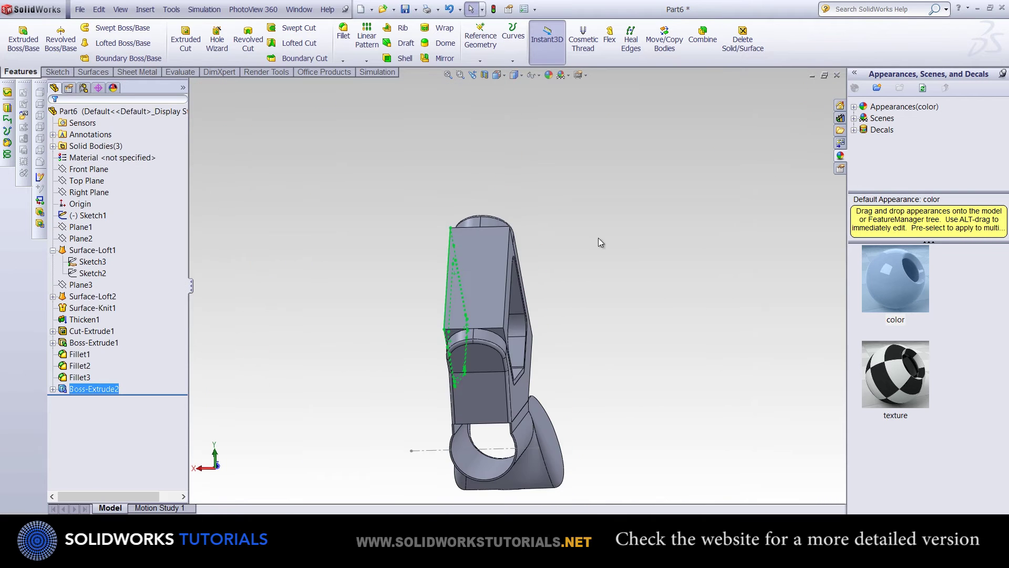
type("18.5")
key("Return")
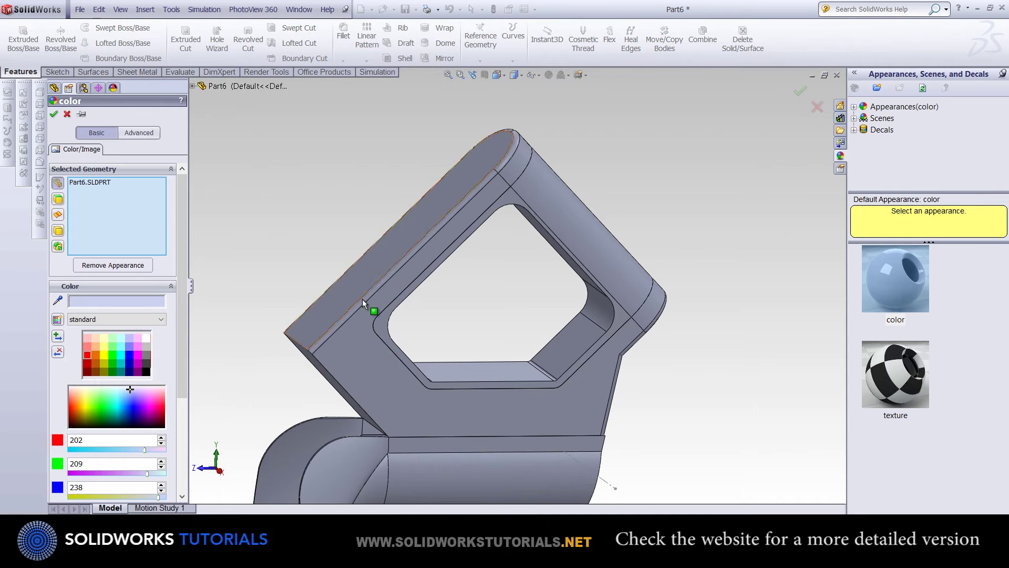
left_click(58, 230)
left_click(505, 383)
left_click(146, 363)
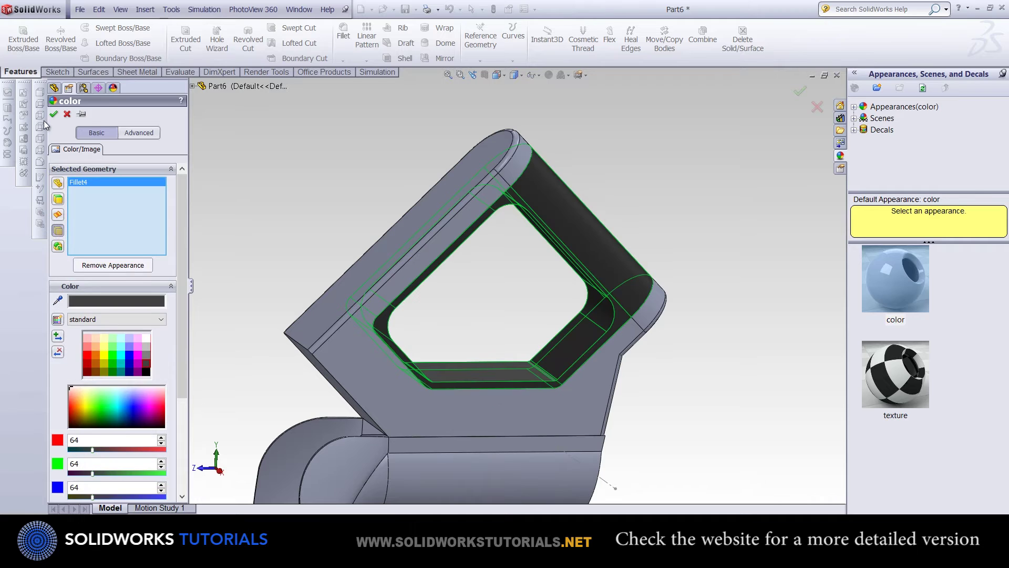
left_click(53, 113)
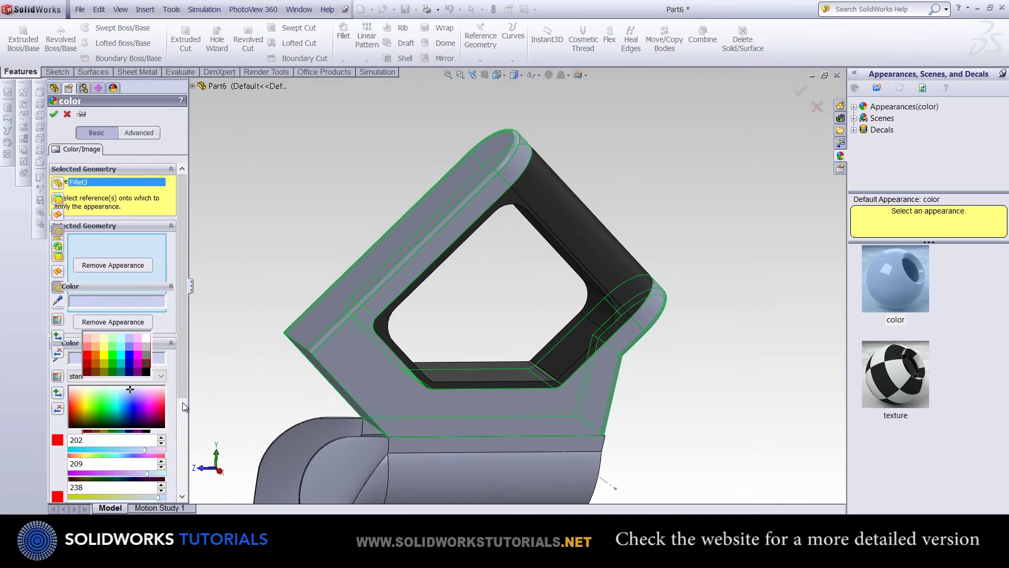
Colour the handle body light grey and the Cut-Extrude1 socket dark blue (0,0,128).
left_click(157, 399)
left_click(53, 114)
left_click(548, 75)
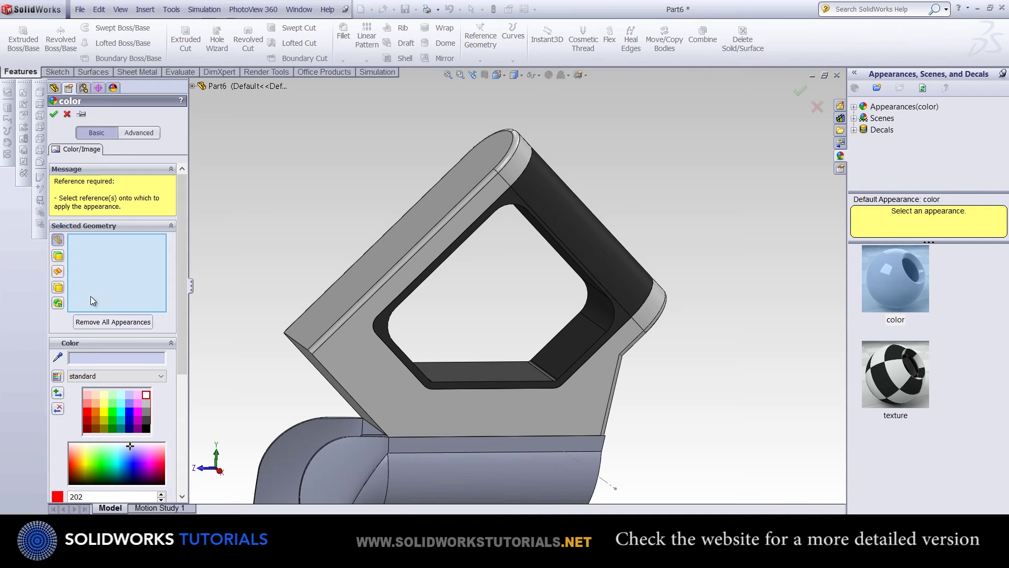
left_click(421, 462)
left_click(129, 371)
left_click(54, 113)
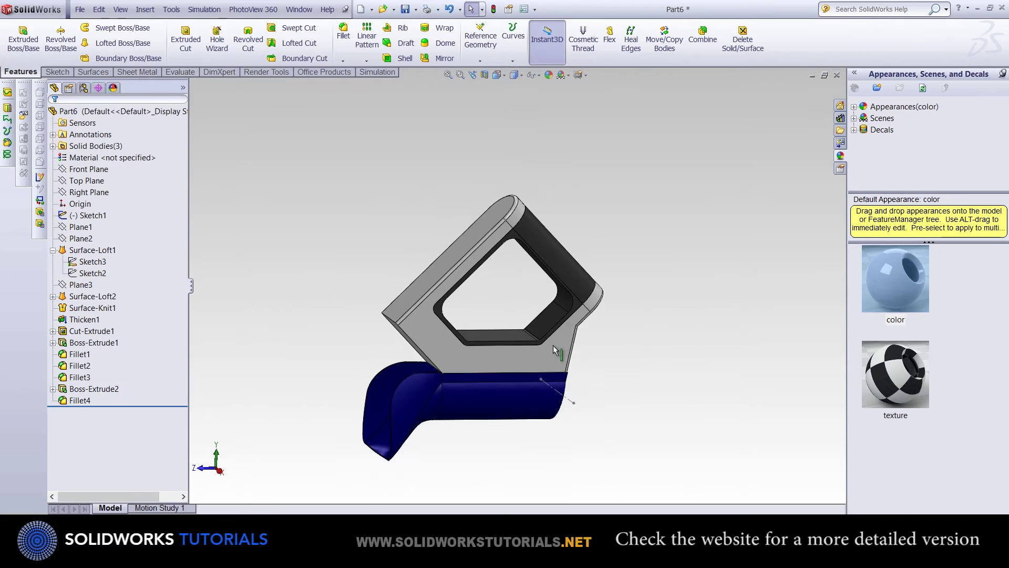
Sketch on the handle face and offset the opening's converted edge loop 2 mm inward.
left_click(526, 431)
key("space")
double_click(581, 379)
scroll(541, 195, "down", 3)
left_click(199, 36)
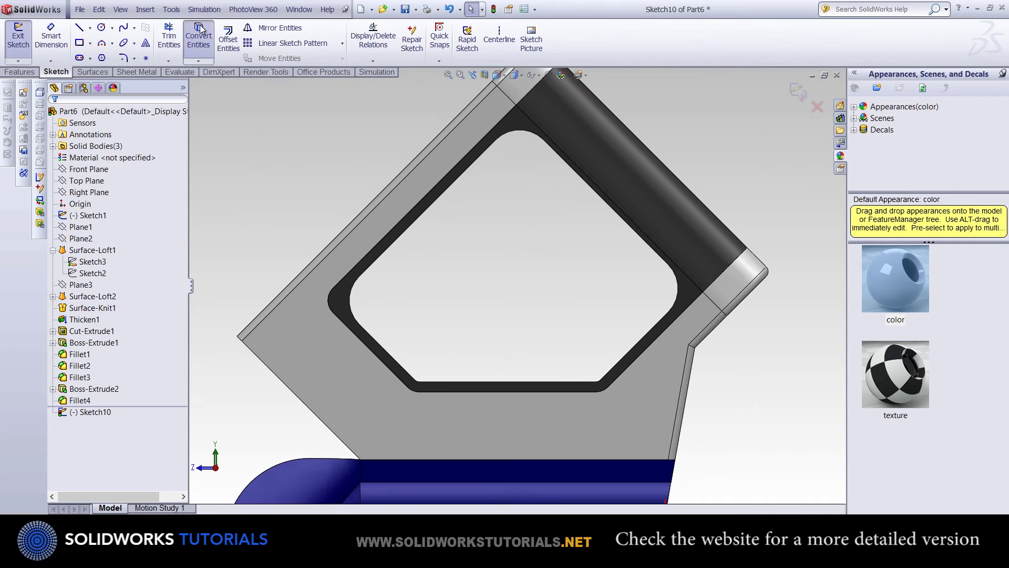
right_click(508, 133)
left_click(531, 258)
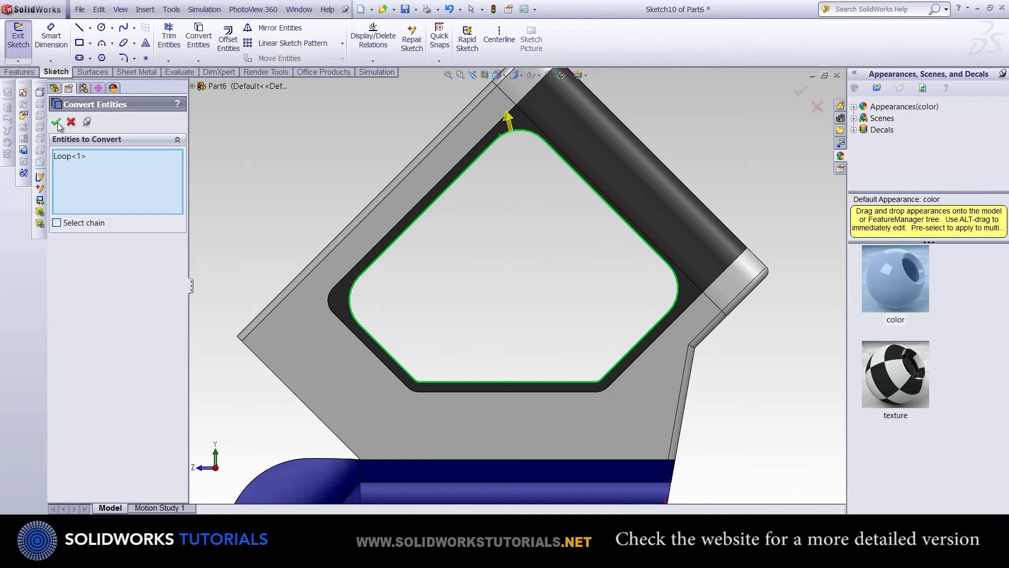
left_click(228, 38)
type("2.00mm")
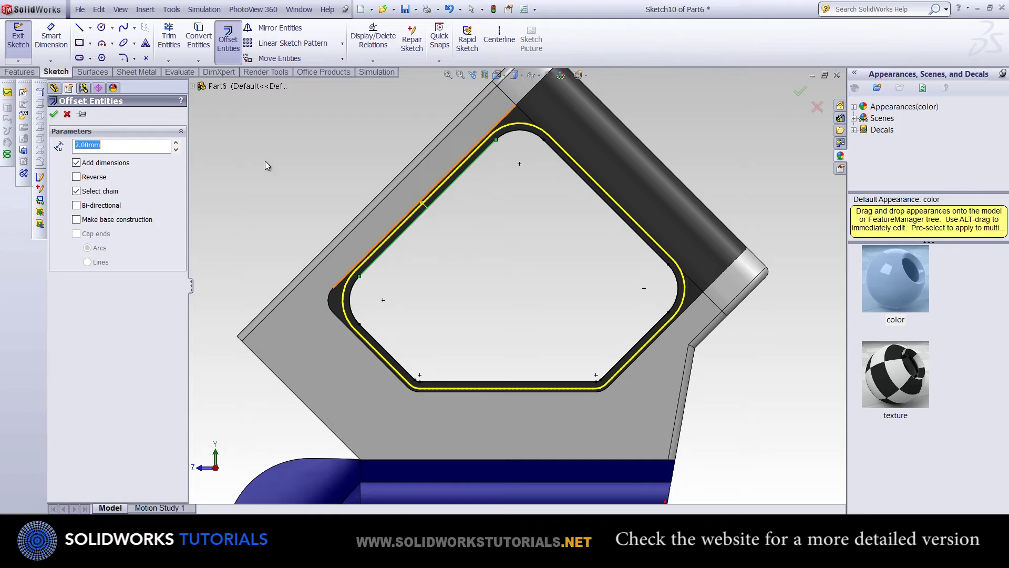
Extrude the offset band up to the opening's far face as a separate body.
left_click(53, 115)
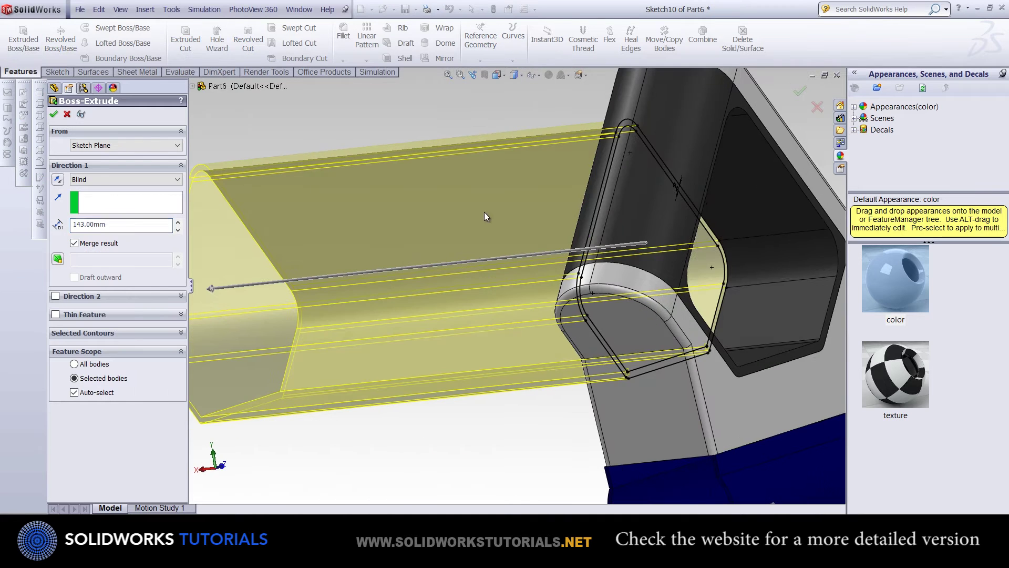
left_click(120, 216)
left_click(766, 116)
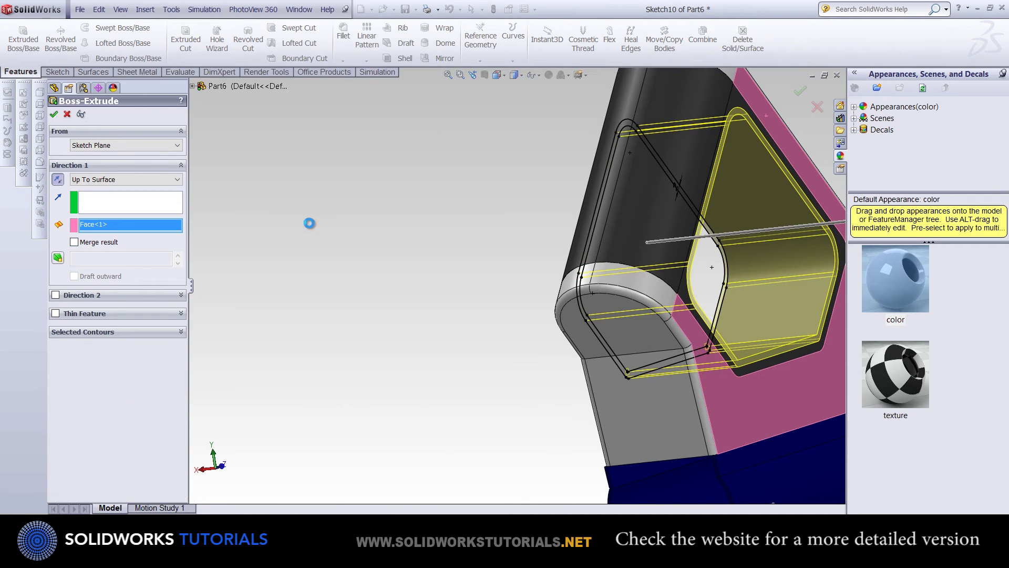
middle_click_drag(309, 223, 526, 336)
left_click(525, 336)
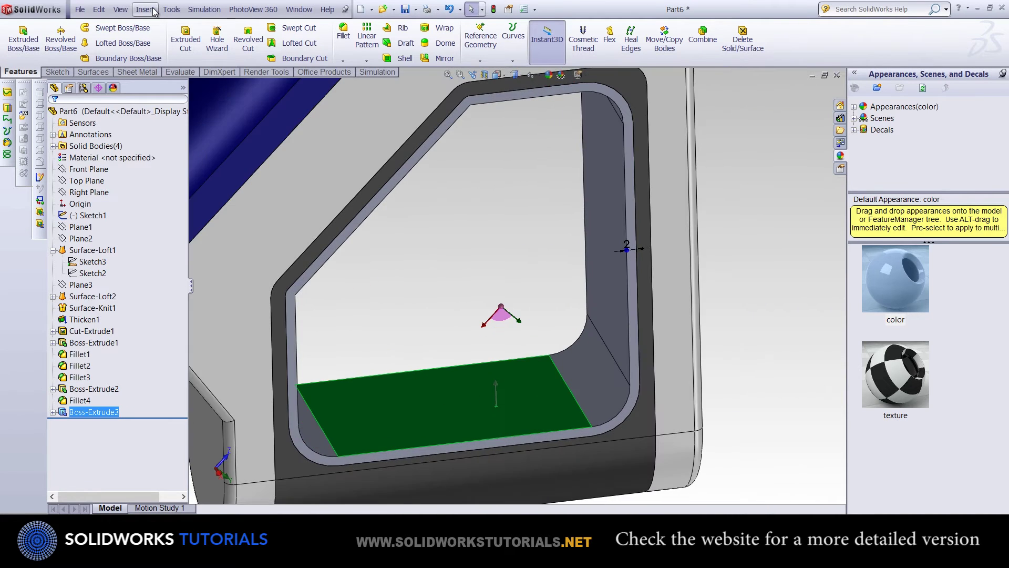
left_click(145, 9)
Apply Freeform to the grip face, adding control curves and lifting points into two bumps.
left_click(79, 177)
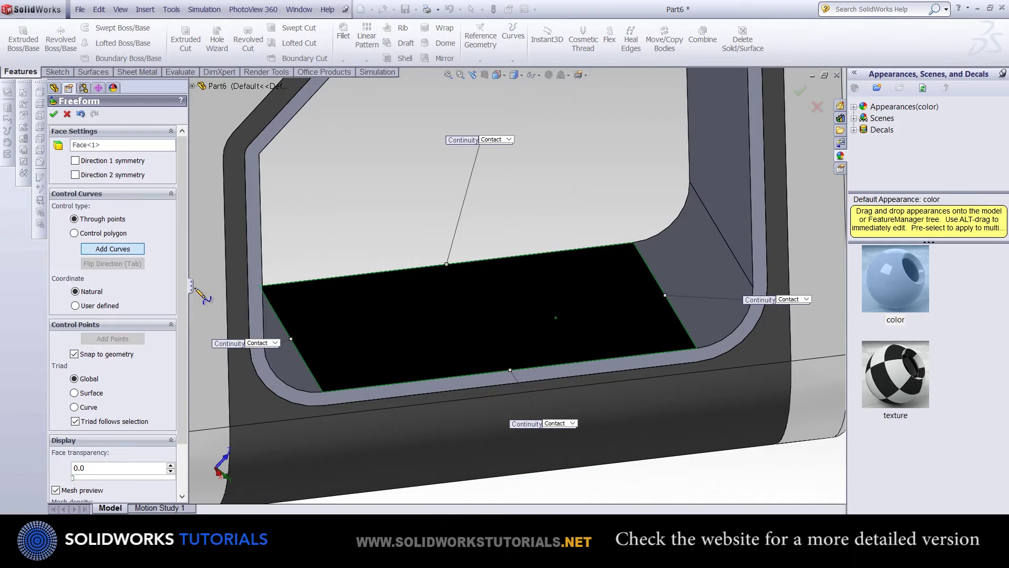
scroll(372, 317, "down", 3)
left_click(388, 311)
scroll(517, 289, "up", 3)
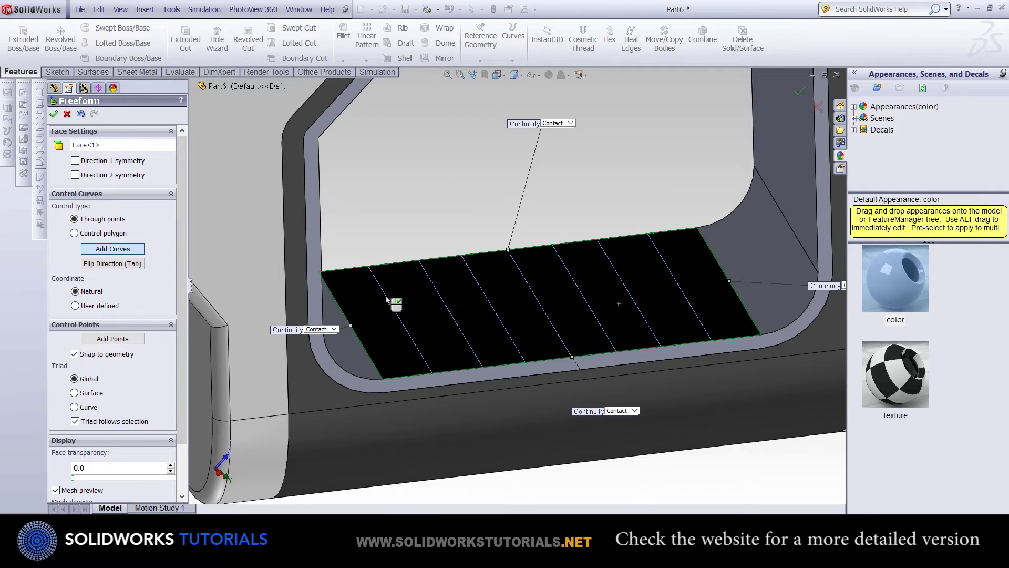
right_click(451, 173)
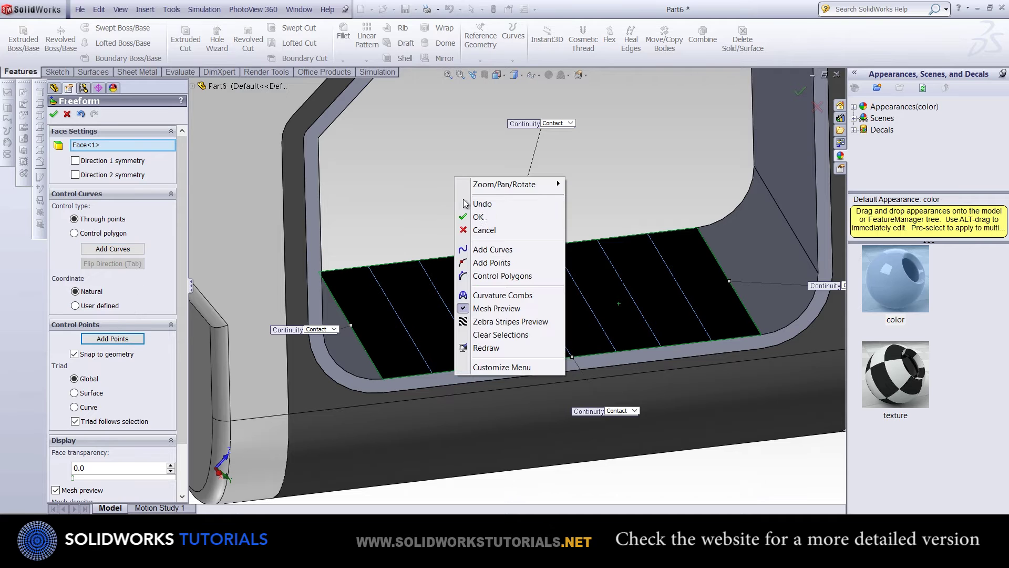
scroll(473, 337, "down", 2)
left_click_drag(388, 334, 356, 282)
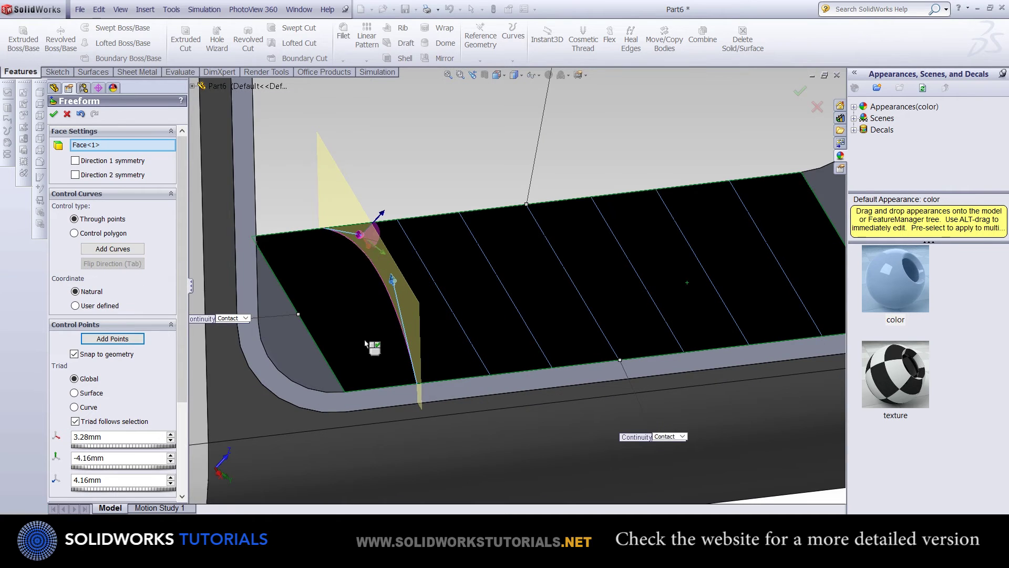
middle_click_drag(367, 344, 368, 252)
left_click(605, 326)
left_click_drag(607, 337, 608, 302)
mouse_move(547, 310)
middle_mouse_down()
mouse_move(536, 303)
mouse_move(573, 289)
middle_mouse_up()
left_click_drag(576, 289, 581, 281)
Shape the remaining control points into finger grooves and accept Freeform1.
mouse_move(528, 292)
middle_mouse_down()
mouse_move(736, 253)
mouse_move(594, 302)
middle_mouse_up()
left_click(741, 247)
left_click(594, 302)
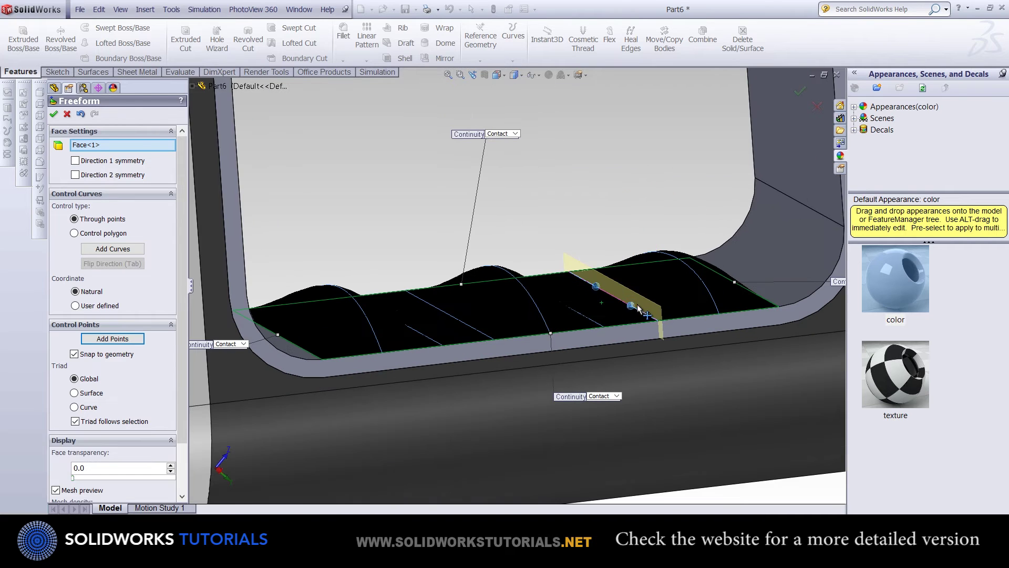
left_click(578, 312)
left_click(452, 302)
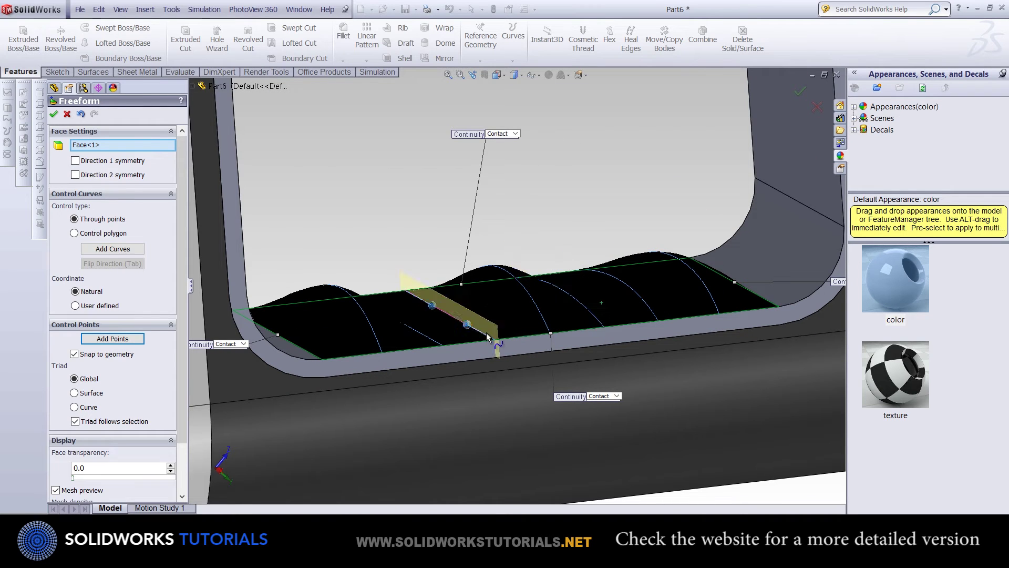
left_click_drag(434, 352, 429, 314)
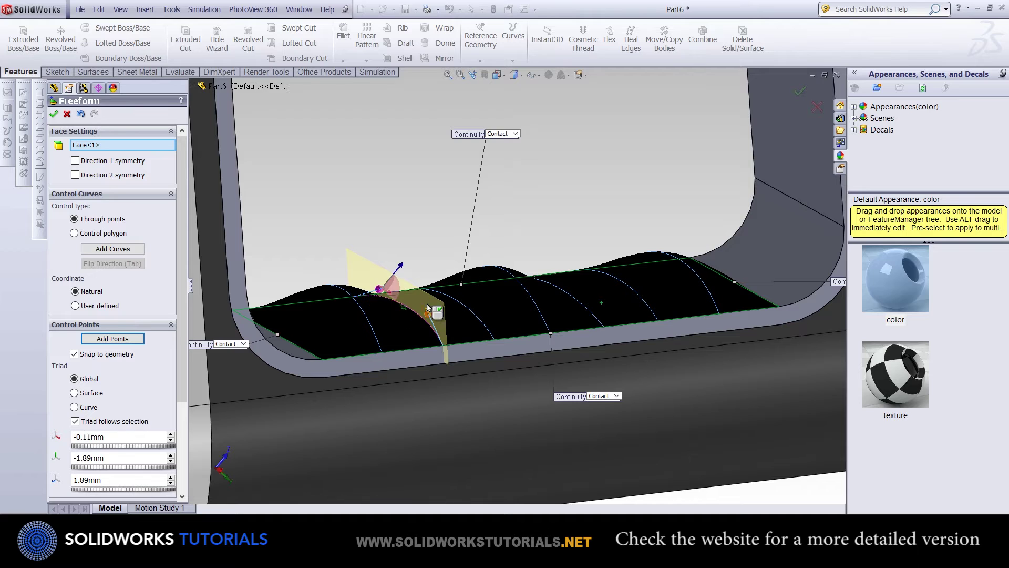
middle_click_drag(429, 310, 473, 315)
left_click(586, 302)
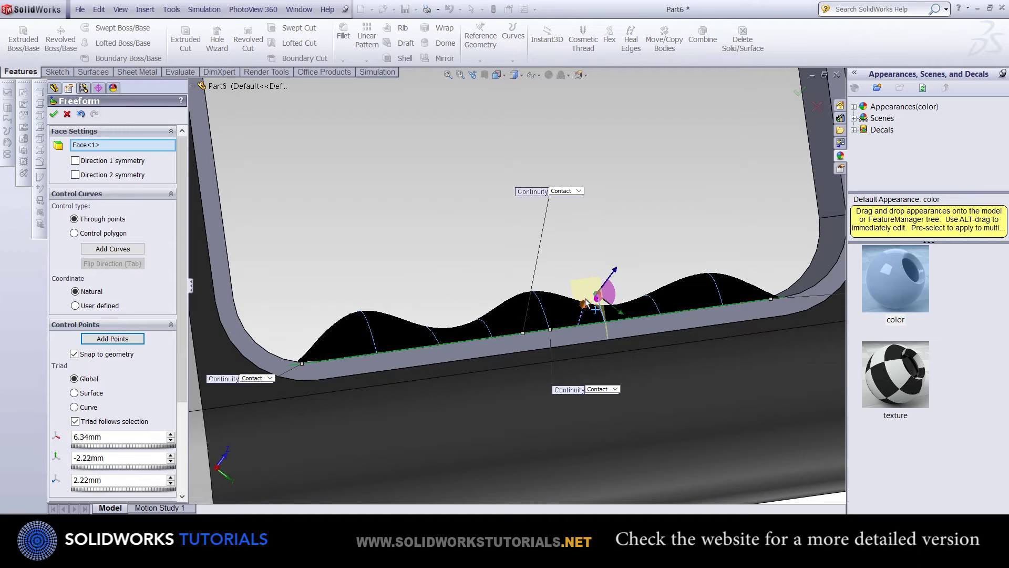
middle_click_drag(669, 293, 640, 226)
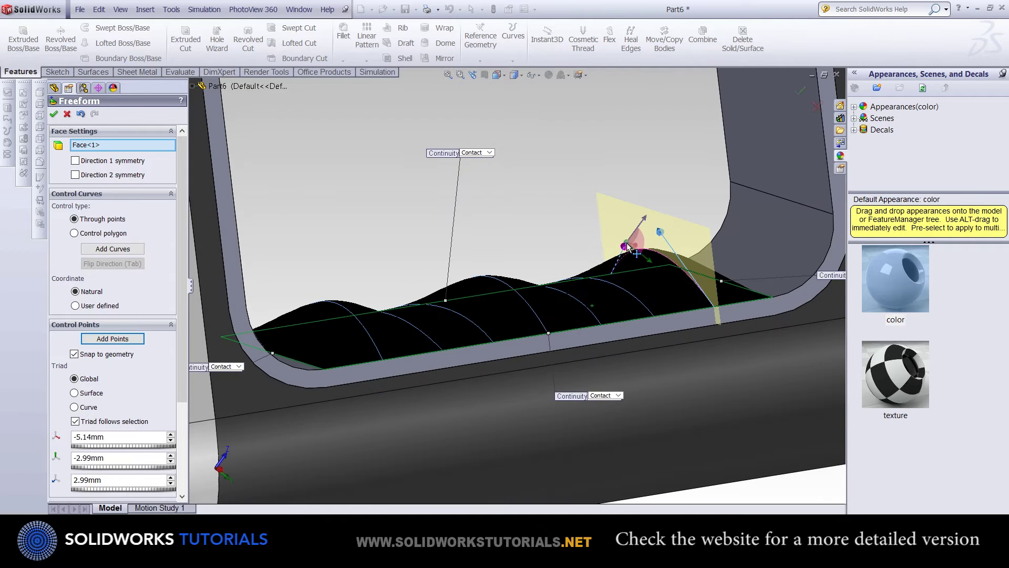
left_click(53, 114)
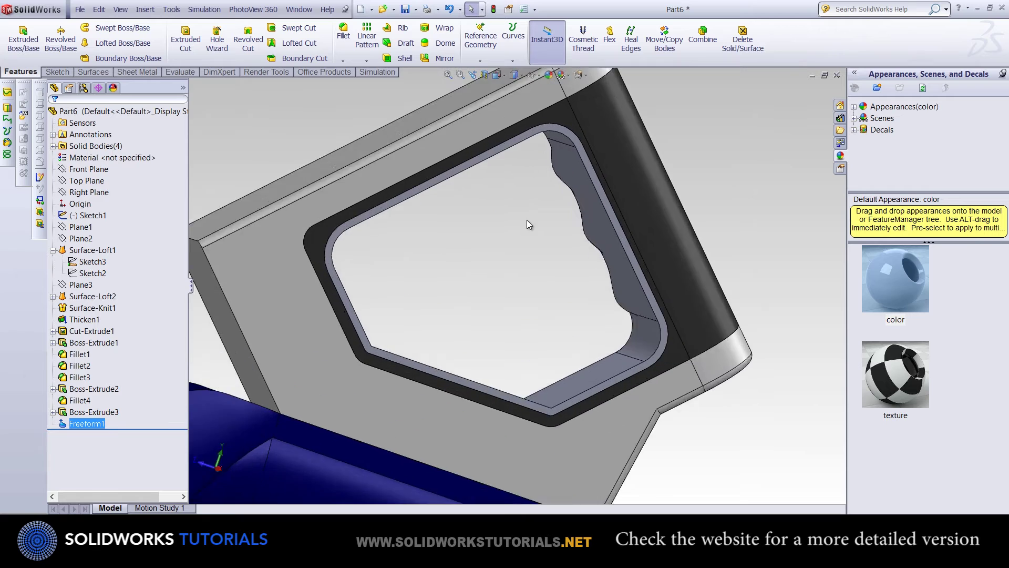
middle_click_drag(500, 284, 489, 252)
scroll(505, 247, "down", 5)
left_click(507, 239)
Copy the handle's three side edges into Sketch11 and exit the sketch.
left_click(554, 225)
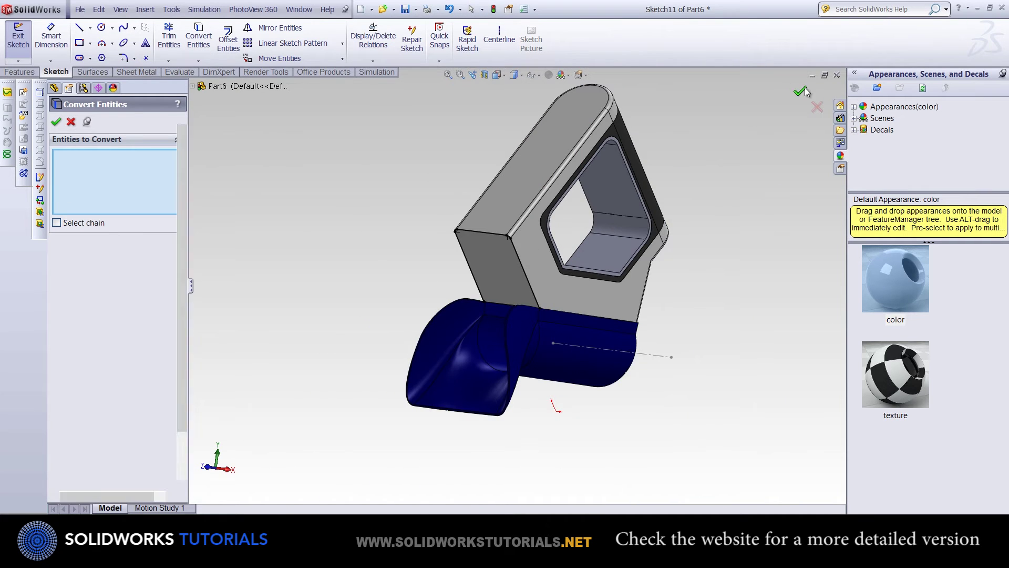
left_click(800, 91)
left_click(70, 181)
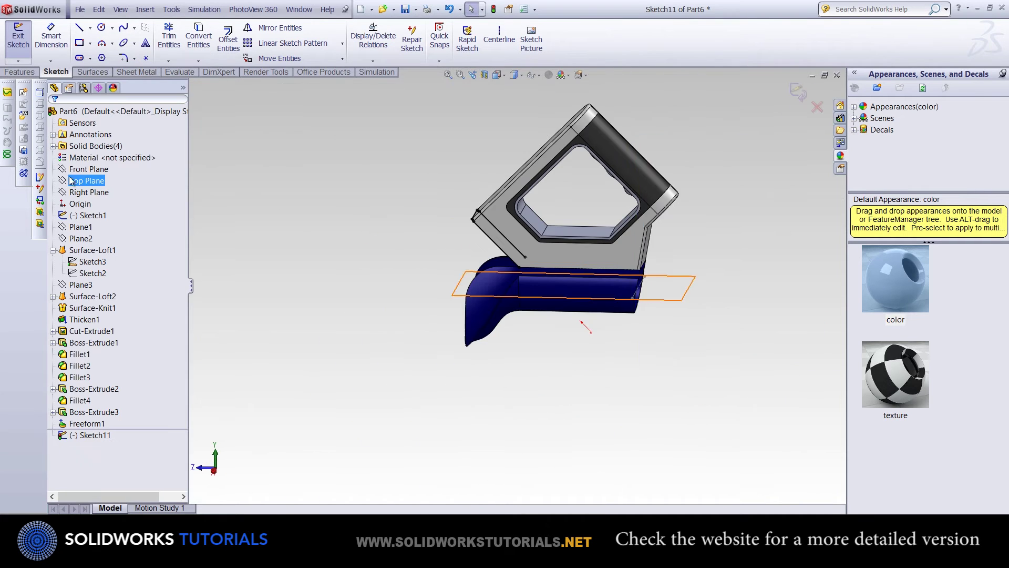
left_click(145, 9)
left_click(78, 164)
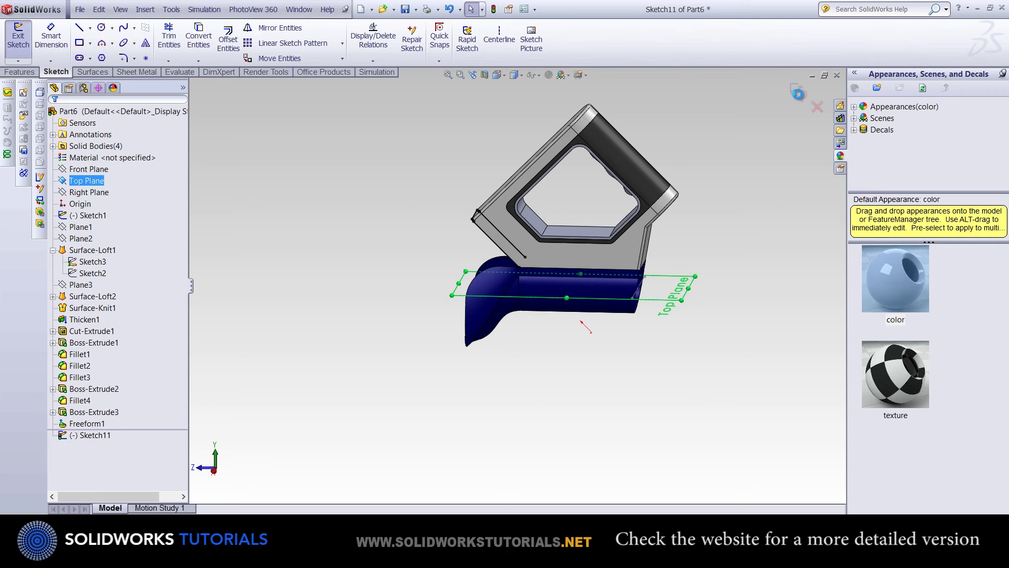
Create Plane4 offset from the Top Plane and start a sketch on it.
left_click(145, 9)
mouse_move(186, 152)
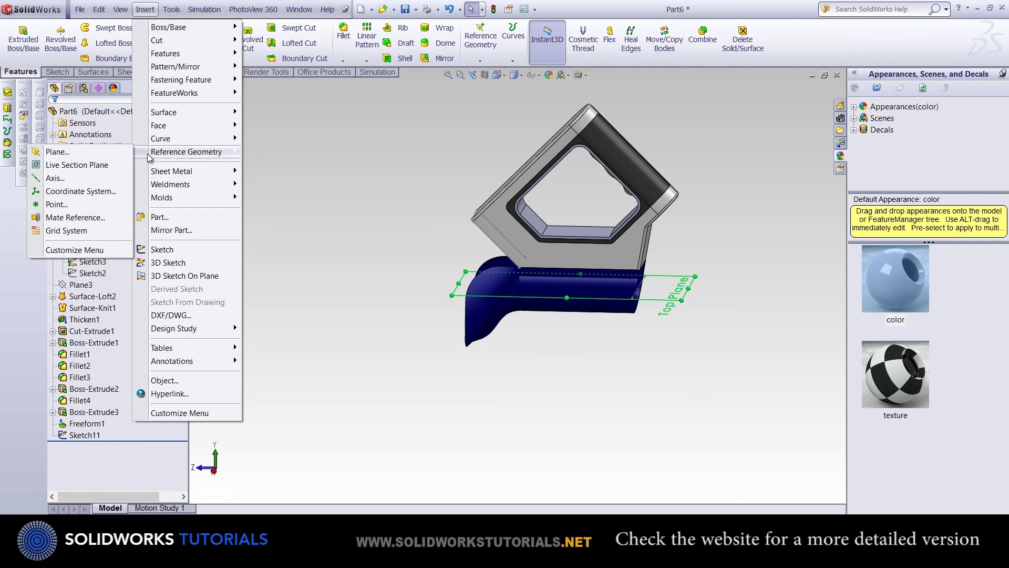
left_click(63, 87)
type("25")
key("Return")
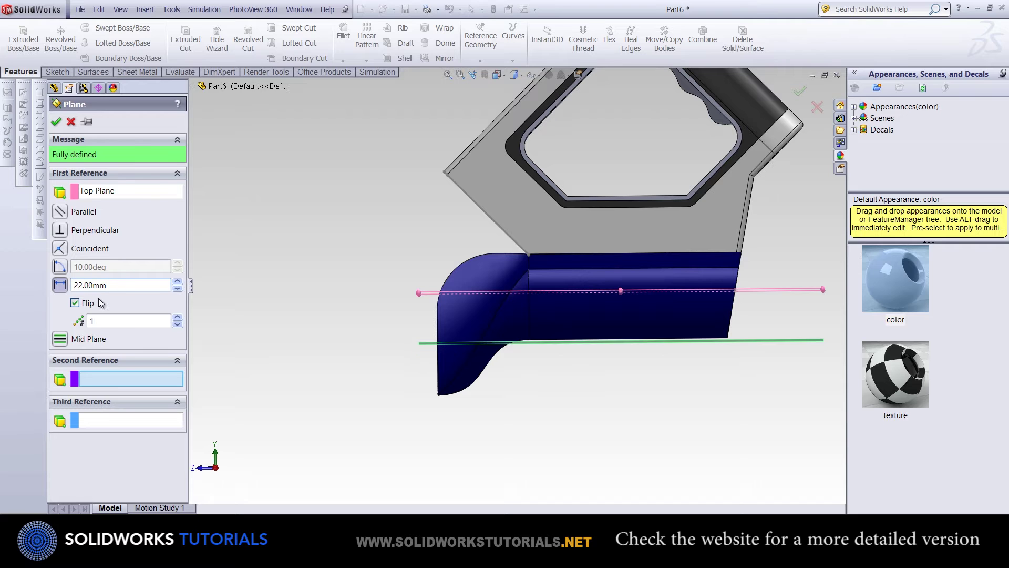
key("Return")
key("space")
key("ctrl+8")
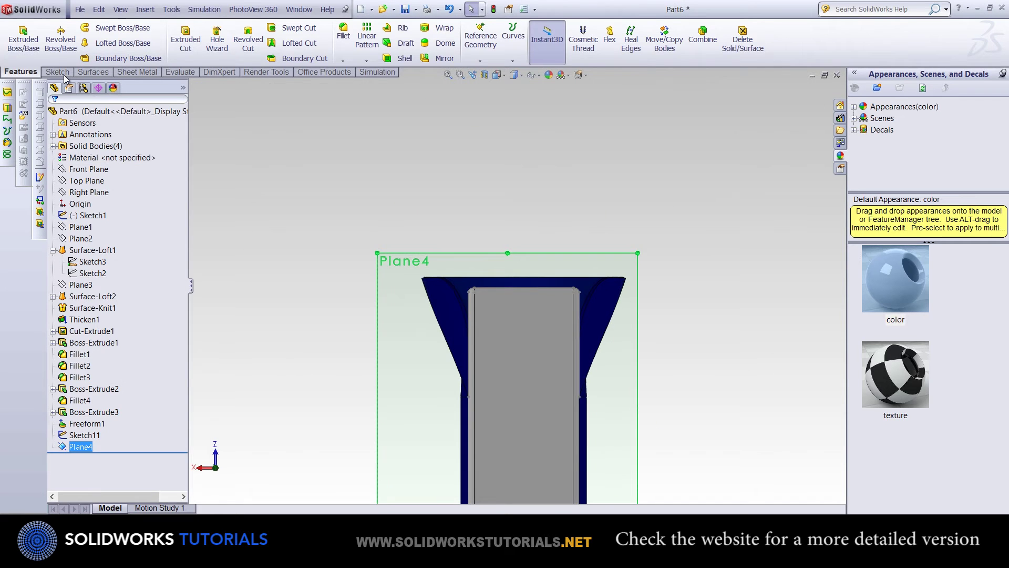
left_click(131, 32)
Draw a spline from the socket's top-left corner upward plus a vertical centerline.
scroll(263, 255, "down", 10)
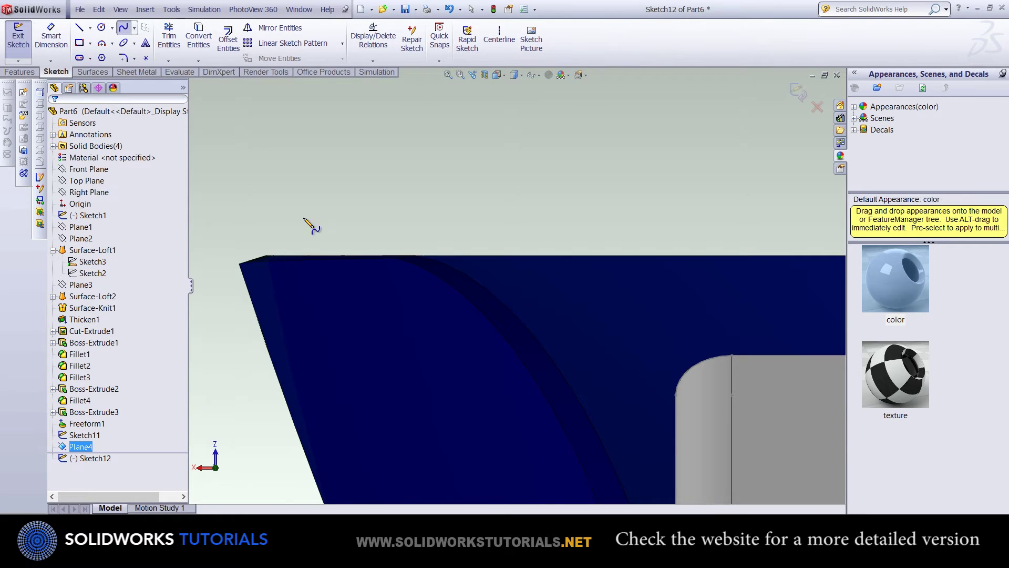
scroll(540, 225, "up", 3)
scroll(316, 462, "down", 5)
left_click(315, 461)
scroll(521, 228, "up", 5)
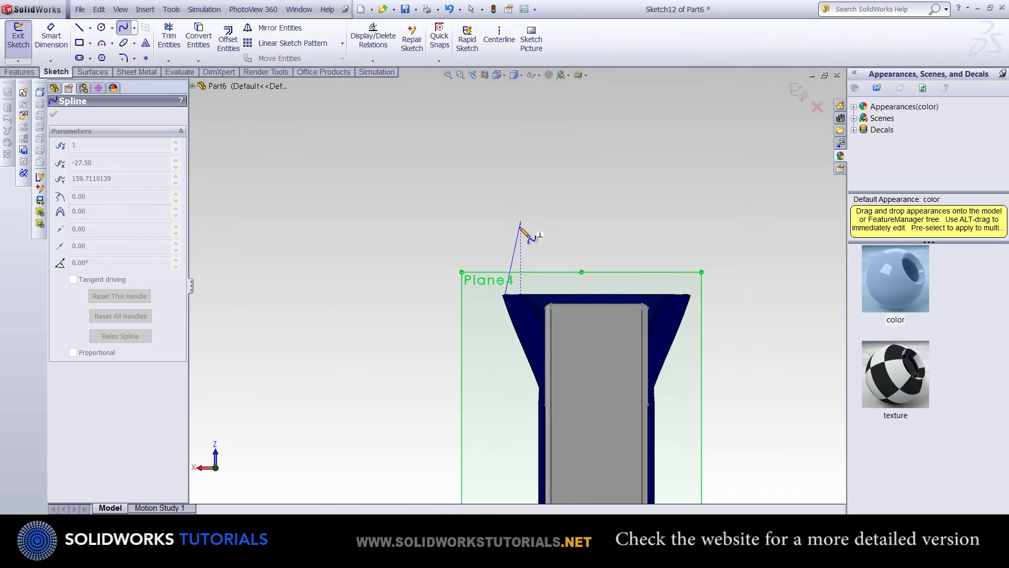
scroll(541, 200, "down", 2)
double_click(605, 129)
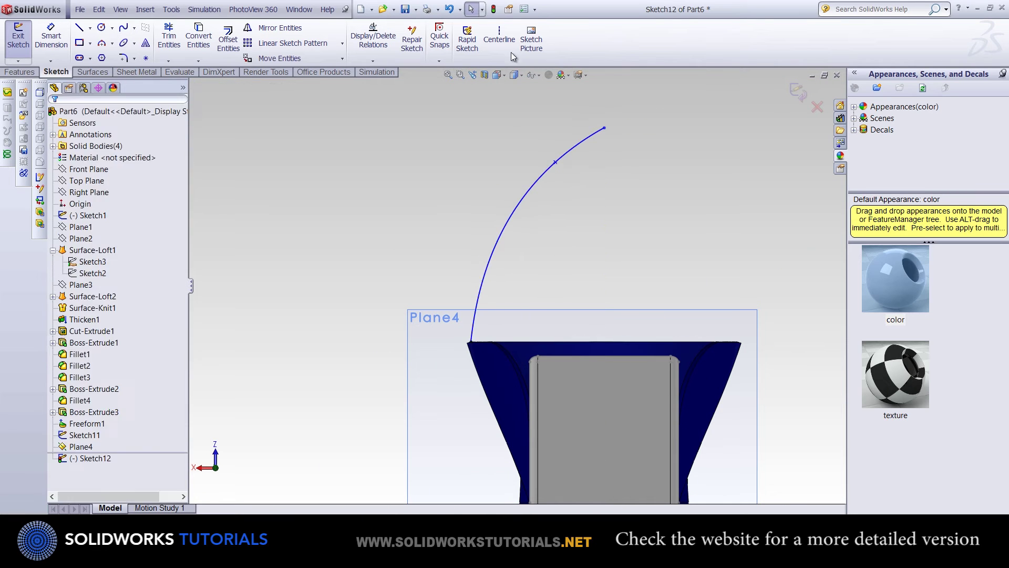
left_click(500, 39)
left_click(605, 94)
left_click(605, 257)
key("Escape")
Mirror the spline about the centerline and make it tangent at its peak on the centerline.
left_click(281, 28)
left_click(574, 146)
left_click(604, 162)
key("Return")
left_click(588, 138)
left_click_drag(586, 139, 600, 322)
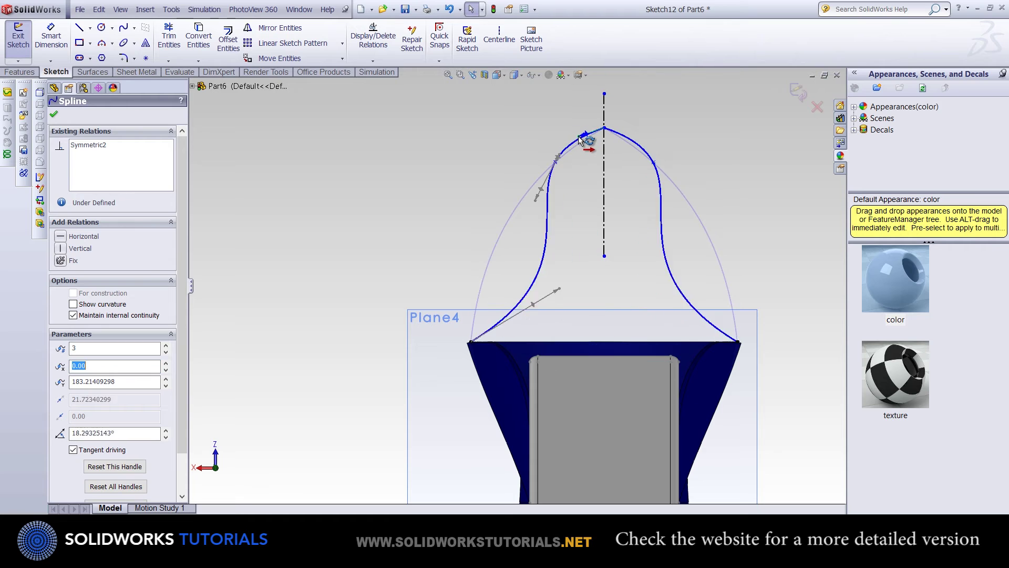
left_click(593, 144)
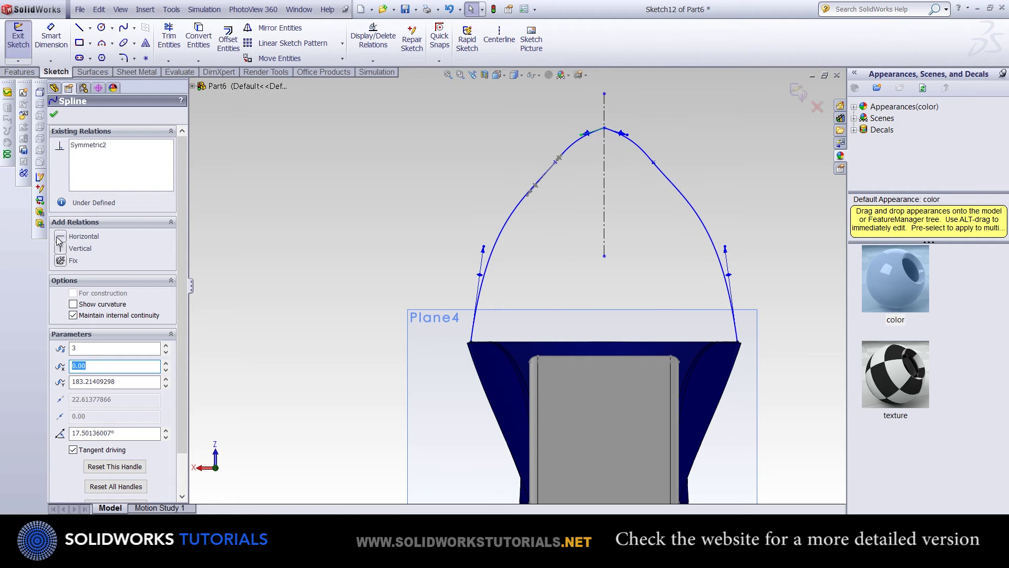
scroll(593, 144, "up", 2)
left_click(496, 251)
key("Escape")
scroll(518, 285, "down", 2)
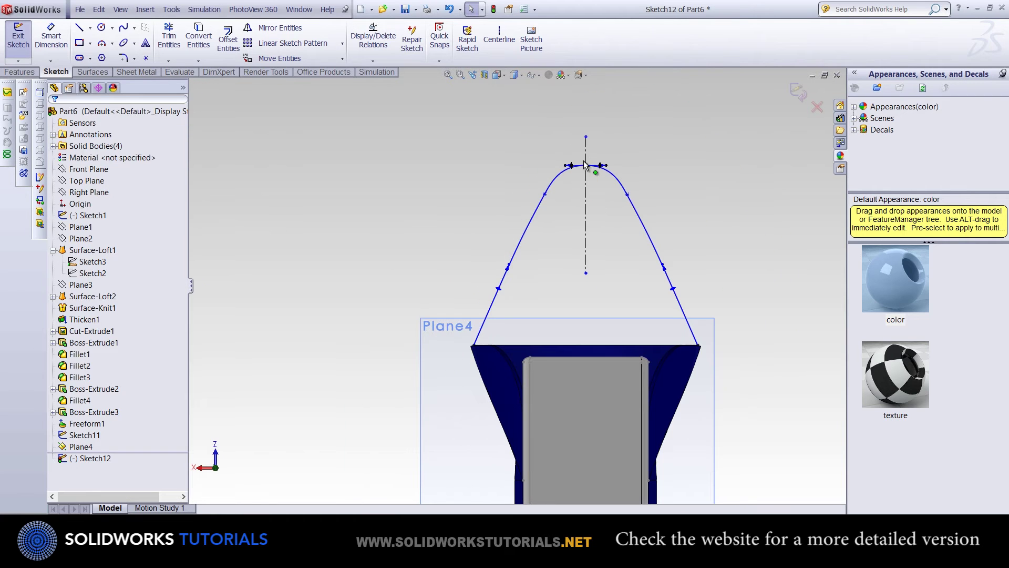
left_click_drag(583, 164, 587, 137)
scroll(525, 221, "up", 1)
Dimension the arch height to 60 mm, adjust its flanks, and close the sketch.
key("d")
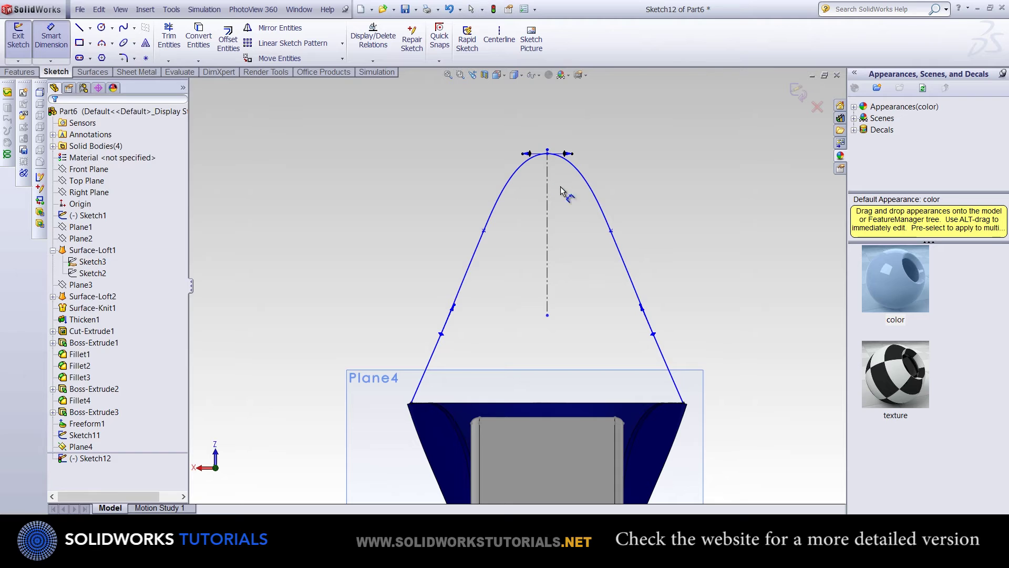
left_click(547, 153)
left_click(408, 405)
left_click(337, 289)
type("60")
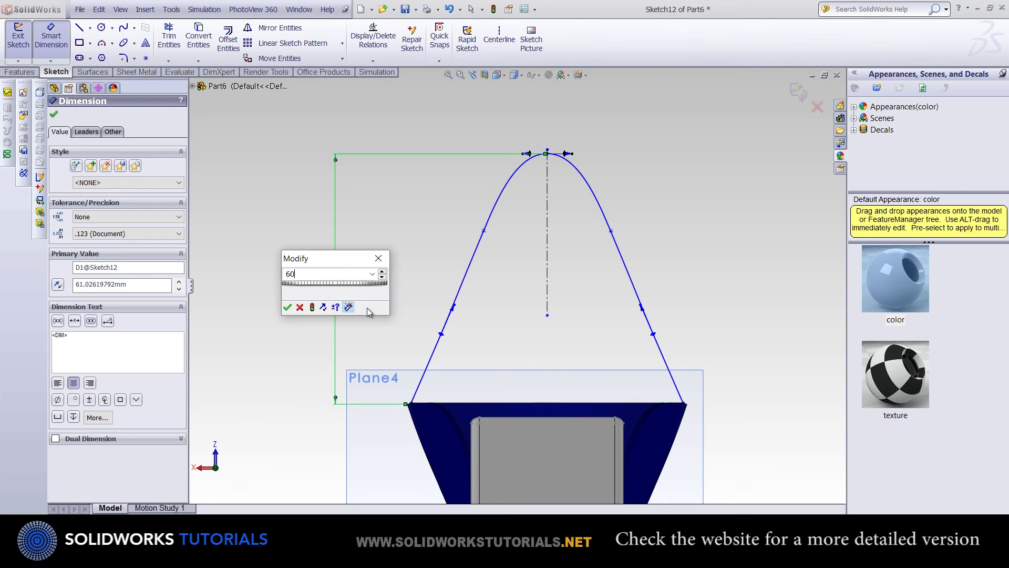
key("Return")
key("Escape")
left_click_drag(426, 305, 410, 290)
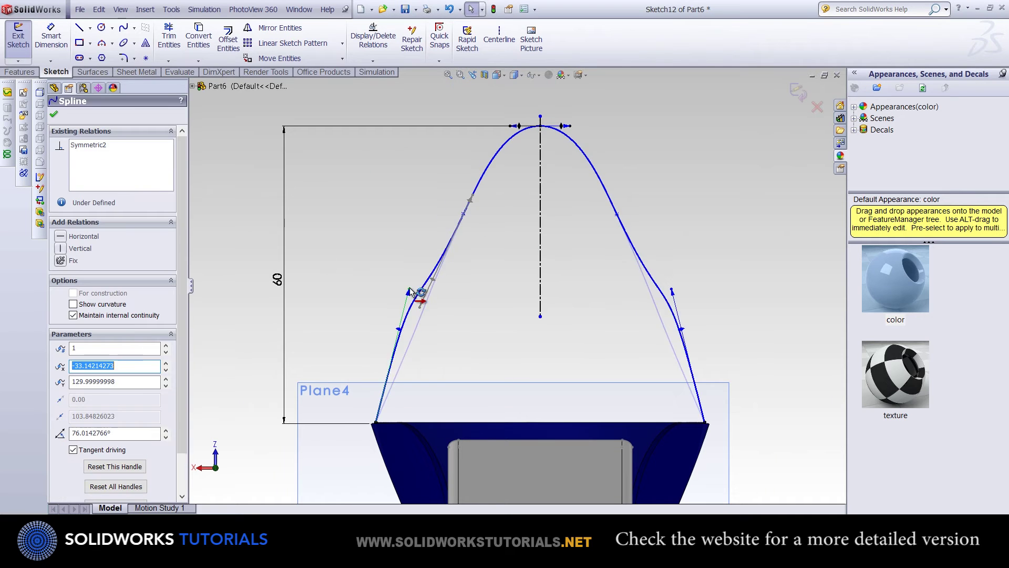
left_click(397, 272)
key("z")
key("ctrl+b")
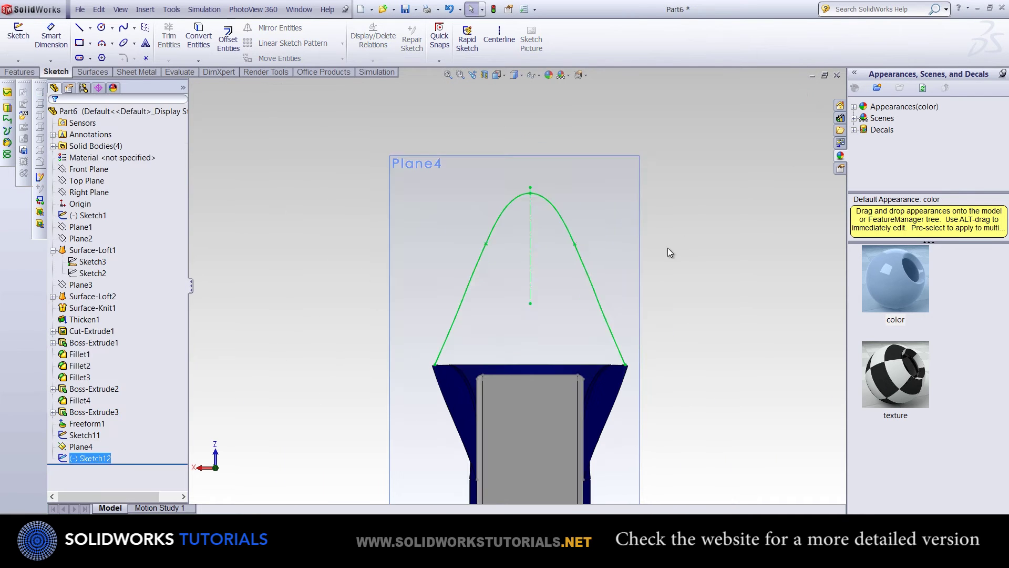
Create 3DSketch3 by converting the blade's outer edge into a 3D sketch.
scroll(443, 440, "down", 5)
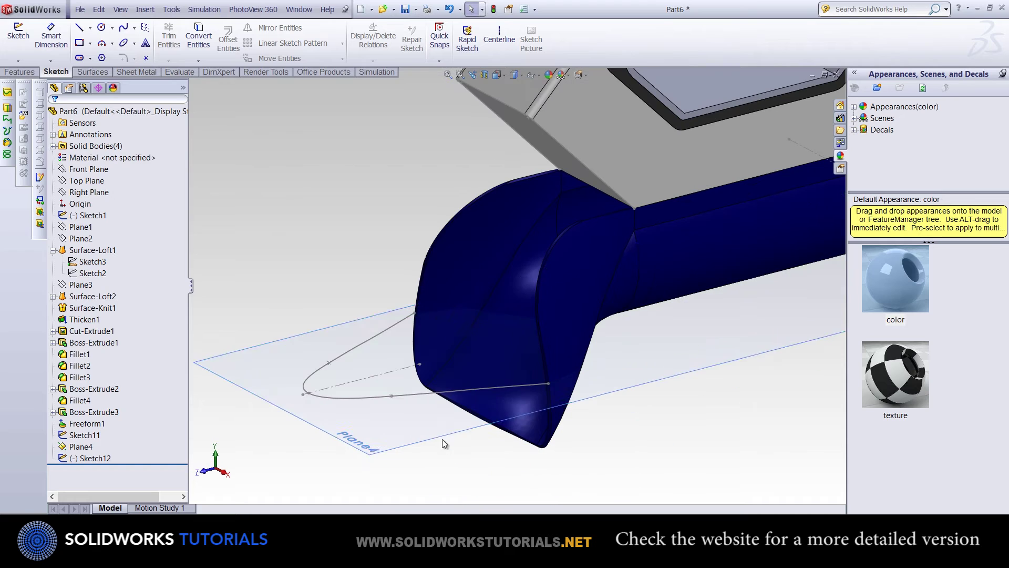
left_click(18, 62)
left_click(31, 82)
scroll(663, 226, "down", 5)
left_click(197, 42)
scroll(435, 245, "up", 5)
scroll(474, 259, "down", 5)
mouse_move(523, 309)
middle_mouse_down()
mouse_move(498, 332)
mouse_move(491, 169)
middle_mouse_up()
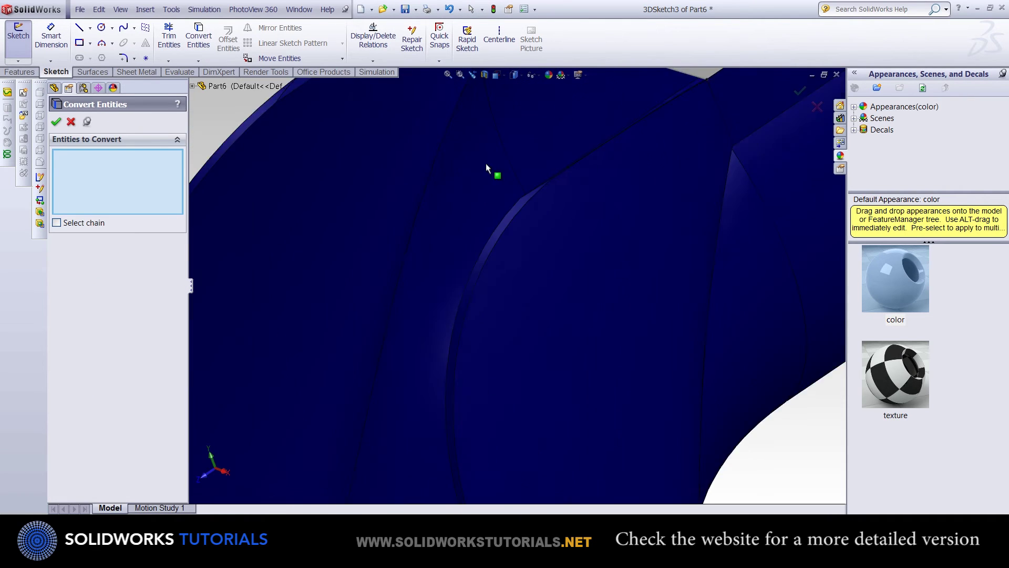
left_click(663, 180)
middle_click_drag(663, 181, 529, 390)
key("Return")
scroll(524, 358, "up", 5)
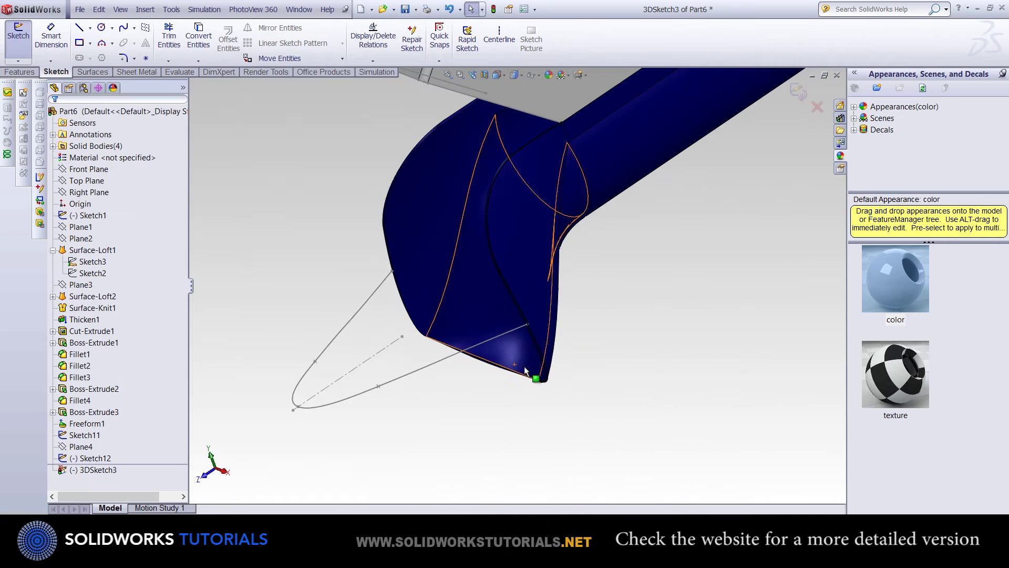
scroll(582, 336, "down", 5)
left_click(581, 336)
scroll(554, 250, "down", 3)
scroll(554, 251, "up", 3)
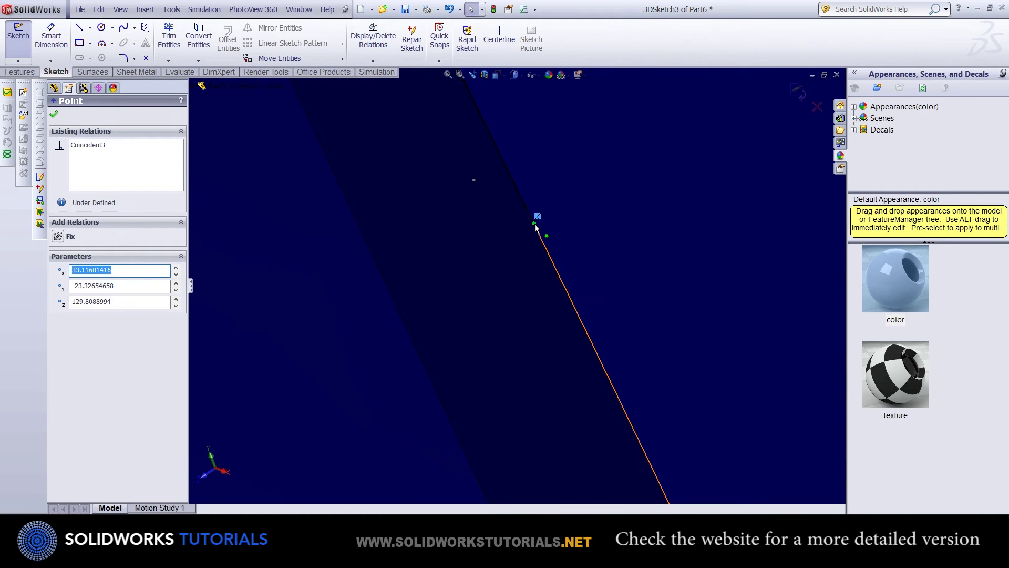
scroll(630, 333, "up", 3)
key("ctrl+b")
Start 3DSketch4 and convert two edges on the other side of the blade into it.
middle_click_drag(689, 362, 371, 169)
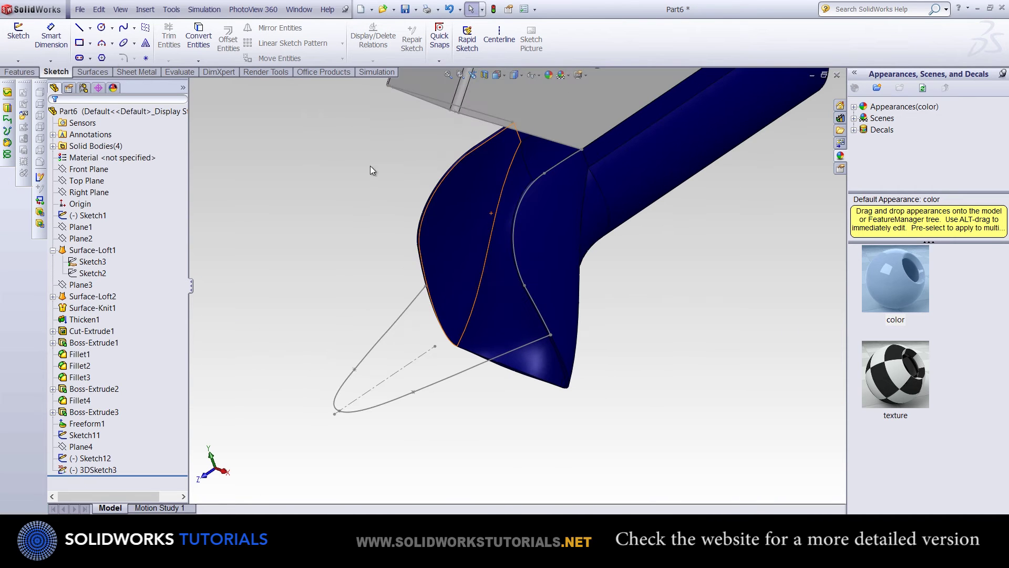
left_click(41, 86)
left_click(198, 36)
scroll(470, 170, "down", 3)
scroll(389, 206, "down", 5)
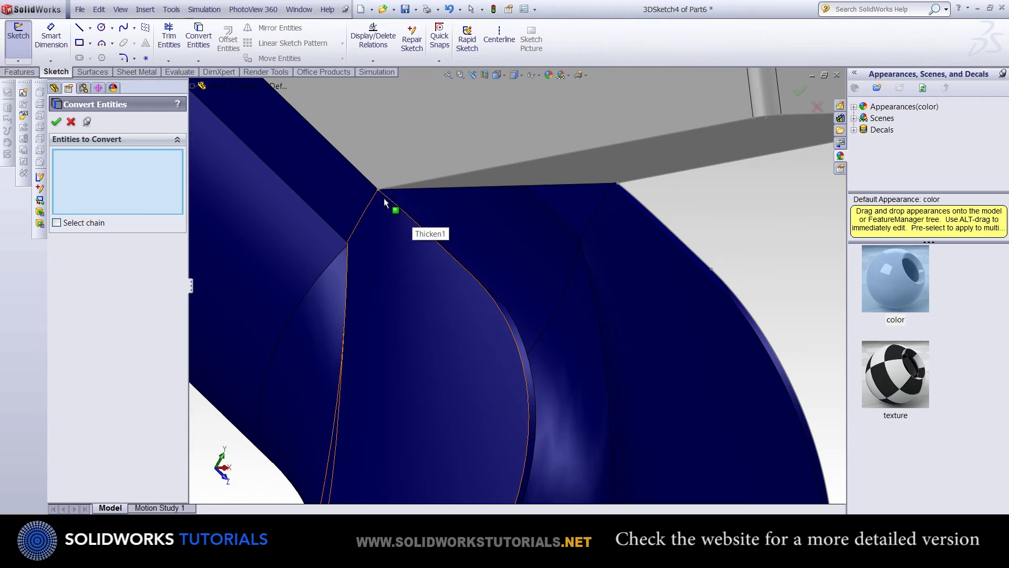
left_click(389, 206)
scroll(493, 255, "down", 3)
left_click(491, 252)
scroll(466, 239, "up", 3)
scroll(503, 334, "down", 3)
scroll(487, 361, "up", 3)
left_click(487, 361)
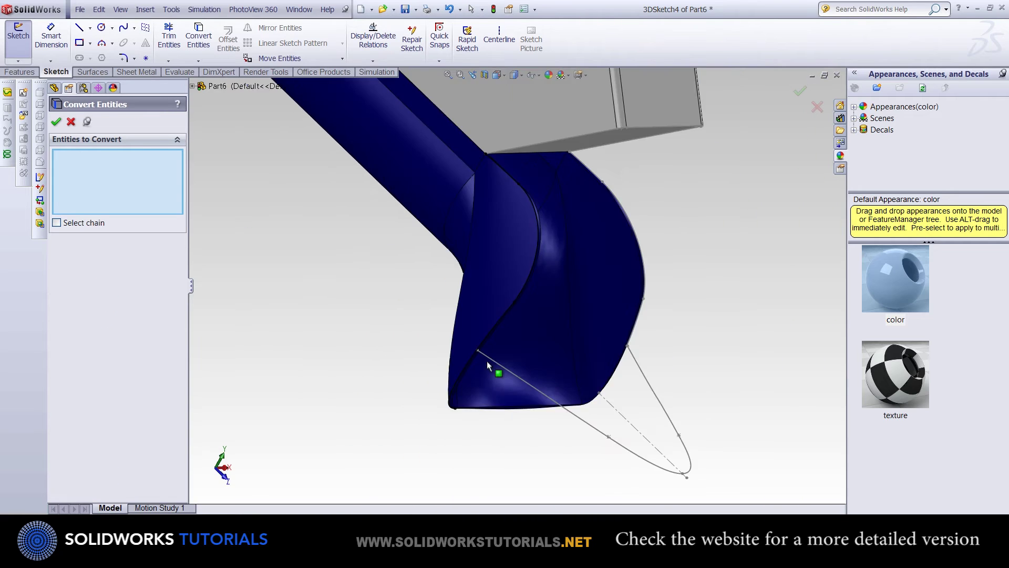
scroll(430, 352, "down", 4)
Drag the copied curve's end point onto the part corner and close 3DSketch4.
left_click(436, 386)
mouse_move(439, 413)
left_mouse_down()
mouse_move(488, 303)
mouse_move(530, 290)
left_mouse_up()
scroll(530, 289, "down", 3)
scroll(530, 290, "up", 4)
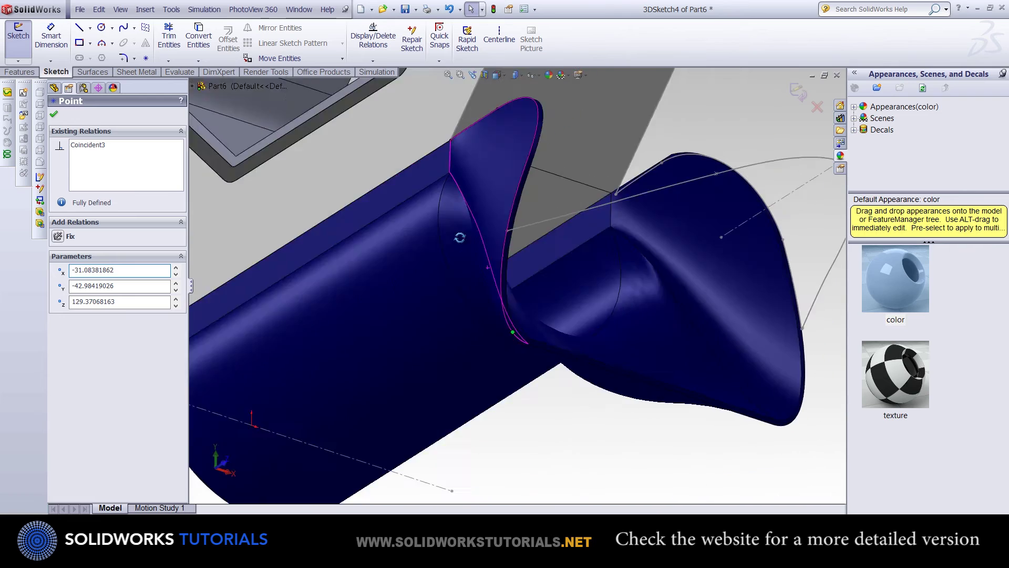
scroll(539, 387, "down", 4)
left_click_drag(516, 357, 481, 191)
scroll(481, 191, "down", 3)
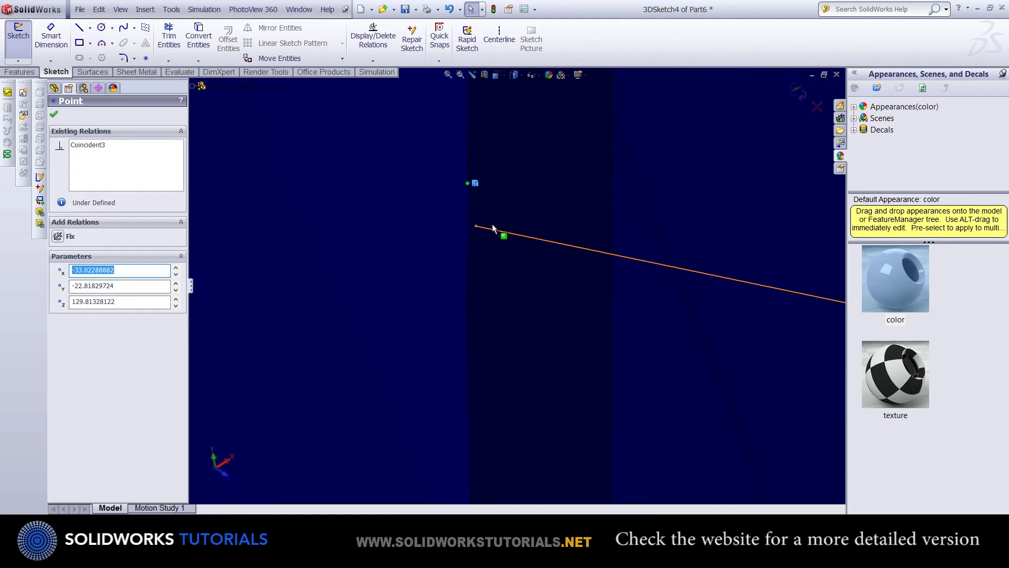
scroll(471, 219, "up", 3)
left_click(452, 307)
scroll(452, 307, "up", 5)
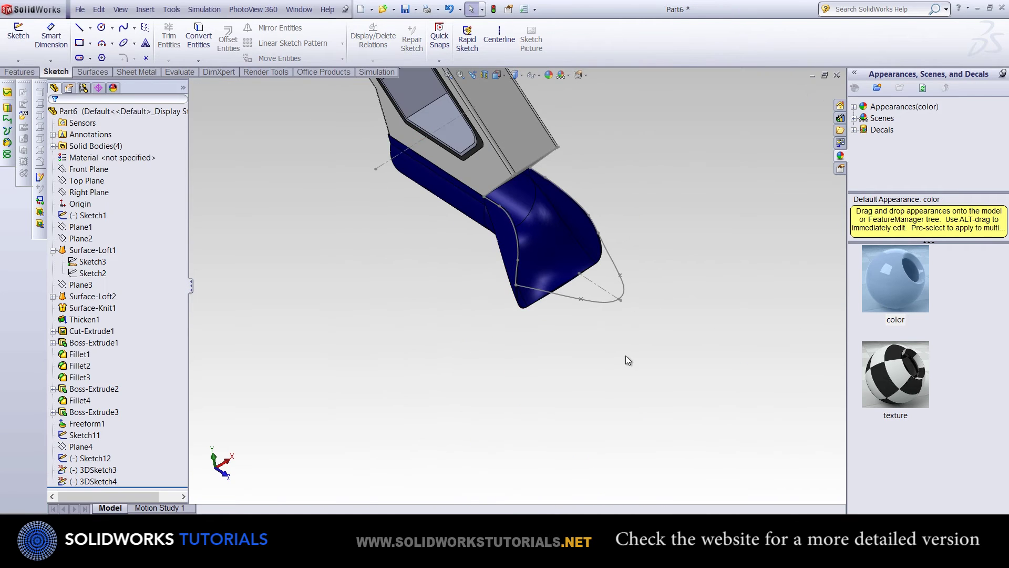
Draw a side-profile spline on the Right Plane with its end attached to the profile curve.
left_click(89, 191)
left_click(123, 28)
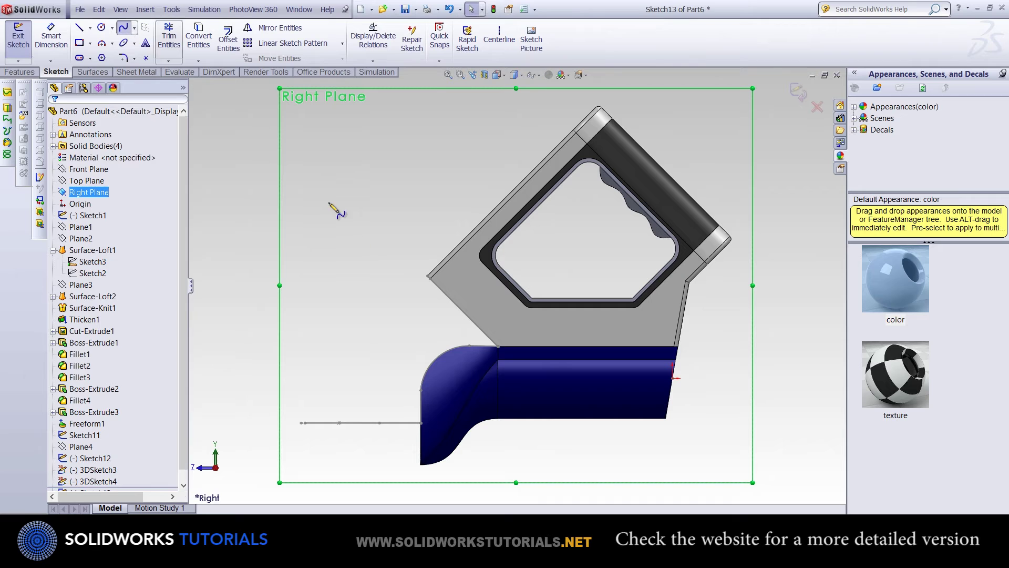
left_click(428, 279)
double_click(302, 422)
scroll(314, 400, "down", 5)
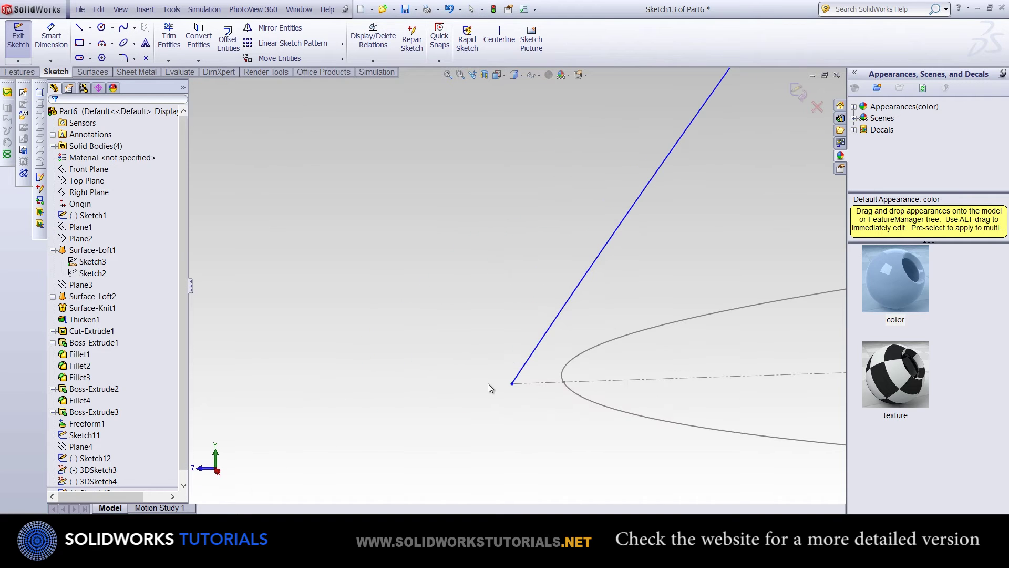
left_click(511, 383)
left_click(564, 387, "ctrl")
left_click(135, 347)
left_click(327, 372)
Reshape the spline's middle into a smoother curve and exit the sketch.
key("space")
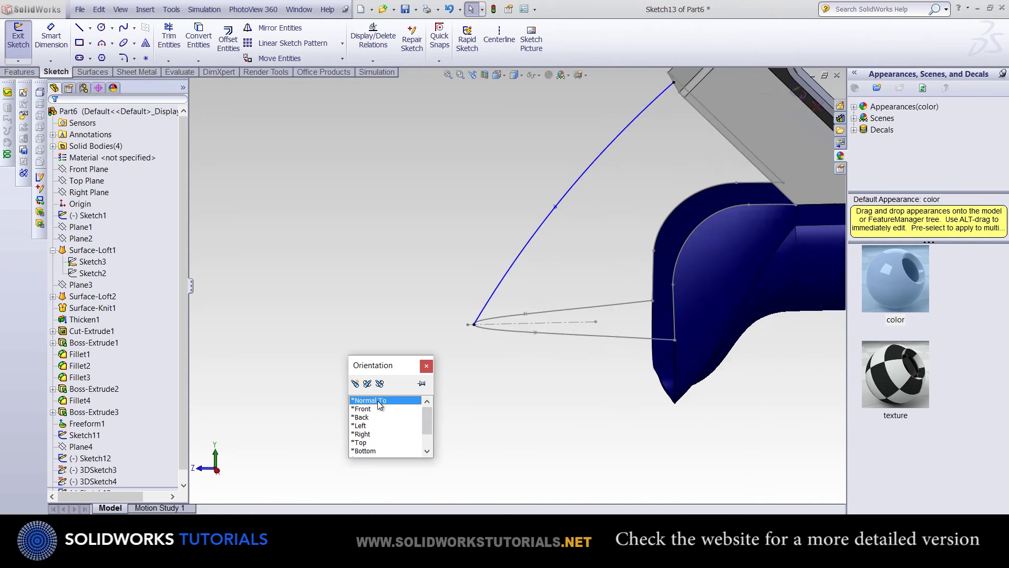
double_click(377, 400)
left_click_drag(415, 286, 404, 335)
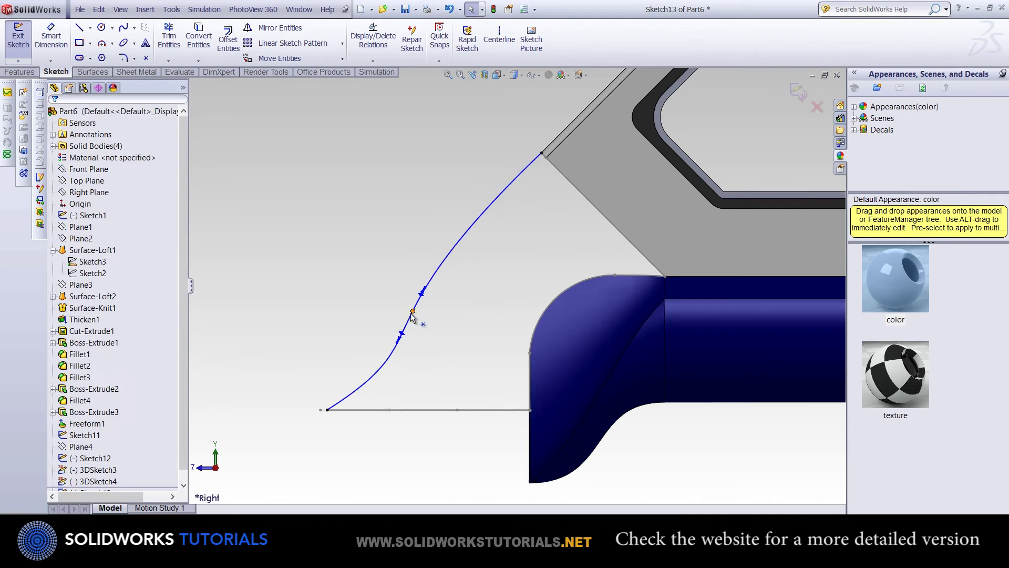
left_click(337, 312)
key("f")
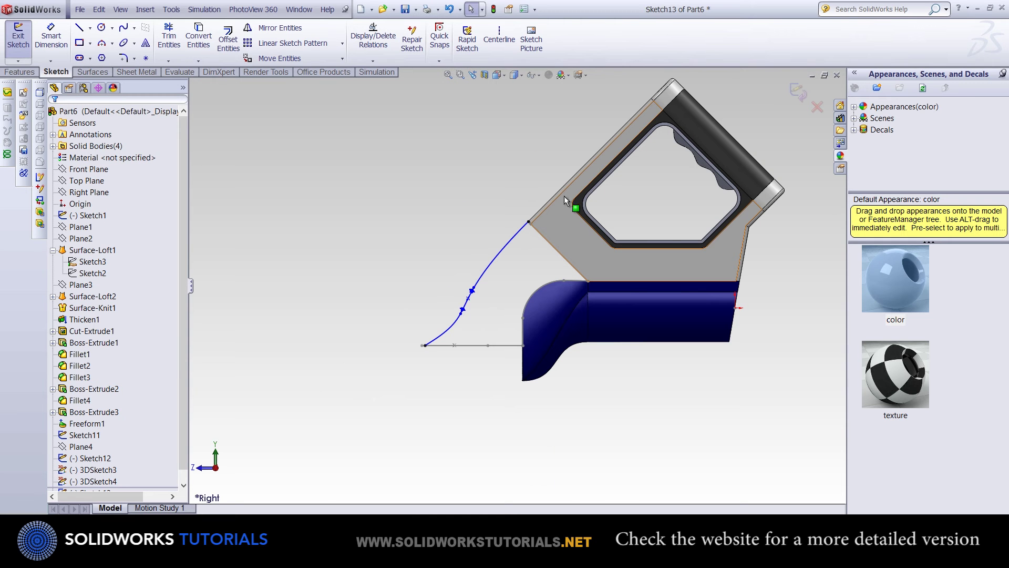
left_click(798, 93)
Loft a surface between Sketch11 and Sketch12 using the two 3D sketch guide curves.
left_click(98, 74)
left_click(119, 39)
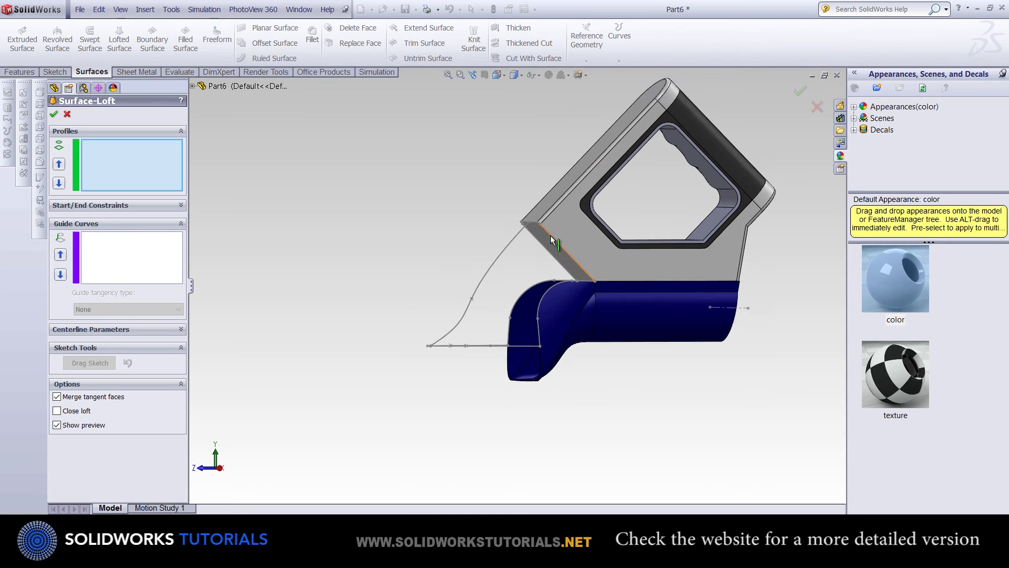
left_click(551, 235)
scroll(468, 332, "down", 5)
left_click(495, 361)
left_click(689, 227)
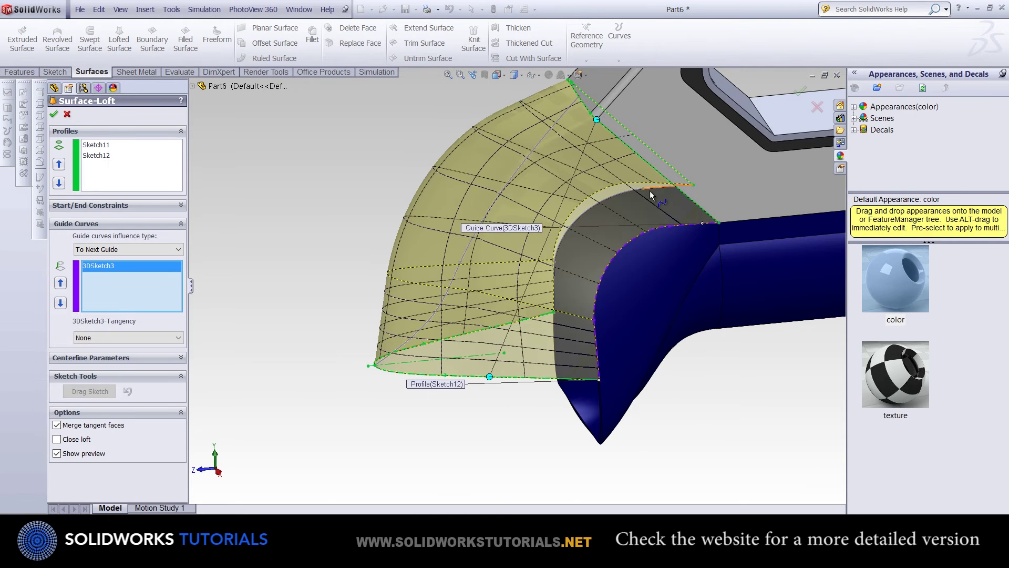
left_click(556, 227)
key("Return")
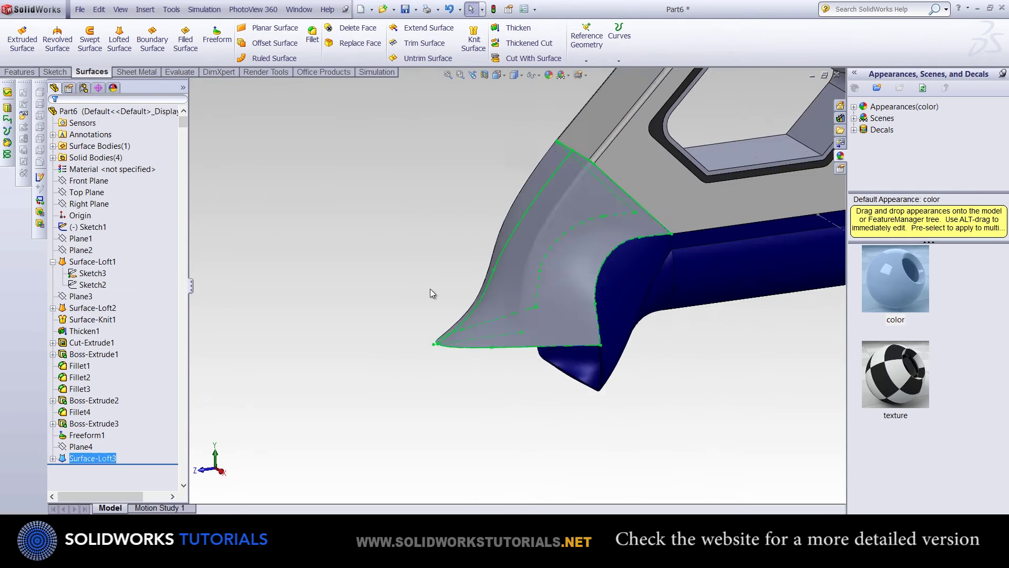
Thicken the lofted surface 1 mm toward the other side into a solid.
scroll(462, 342, "down", 5)
middle_click_drag(467, 319, 471, 183)
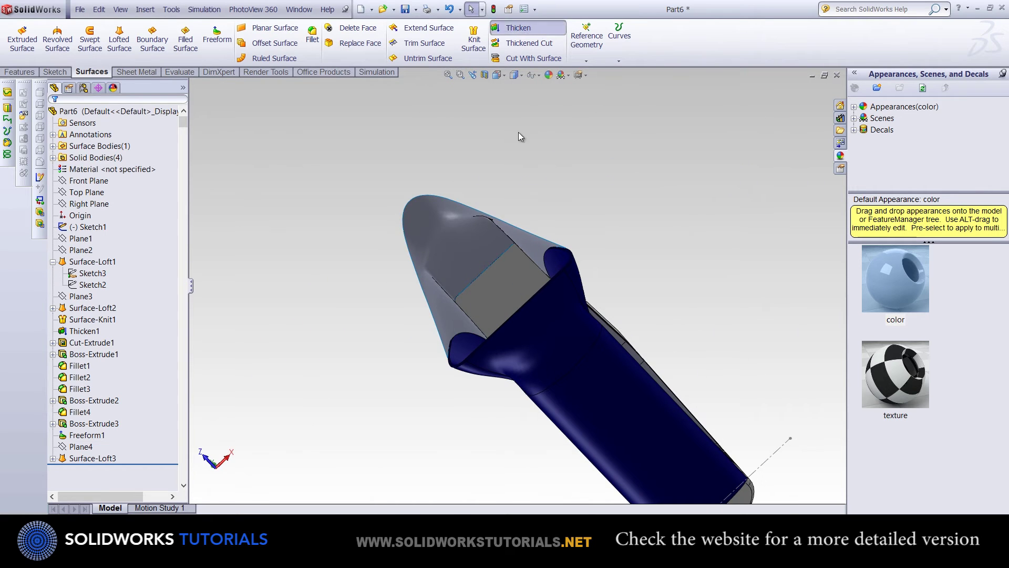
scroll(447, 219, "down", 3)
scroll(518, 234, "down", 4)
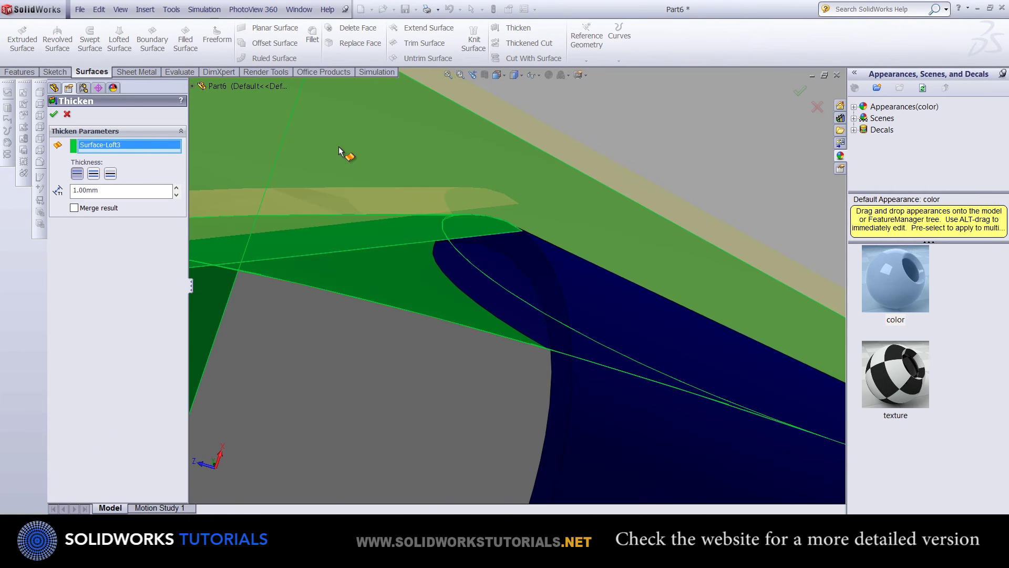
left_click(115, 174)
left_click(55, 113)
middle_click_drag(526, 263, 618, 361)
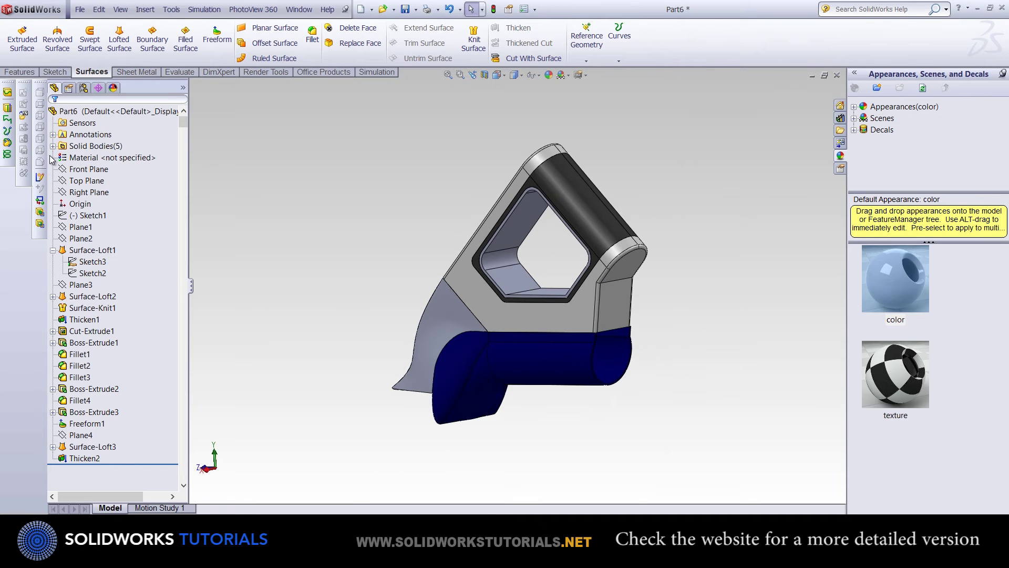
Sketch a Ø40 circle centred on the origin on the Front Plane.
left_click(88, 168)
key("space")
left_click(229, 256)
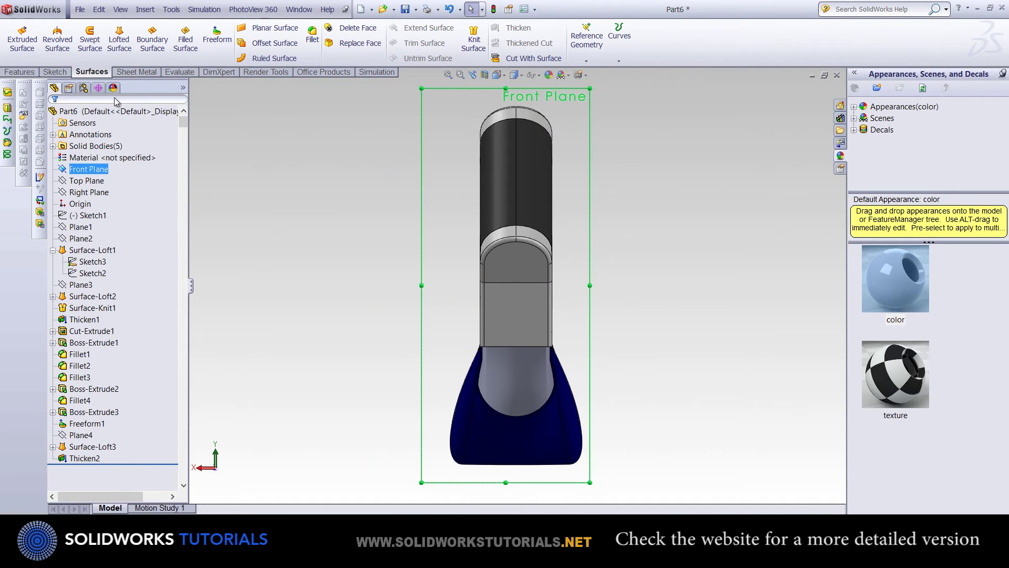
left_click(55, 71)
left_click(102, 27)
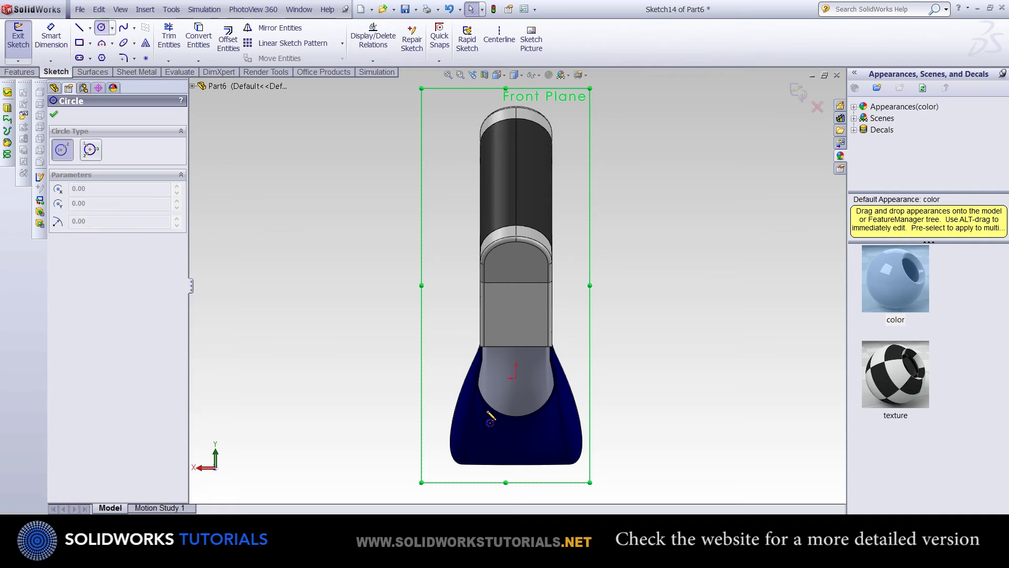
left_click(516, 378)
left_click(545, 344)
left_click(51, 35)
left_click(516, 332)
left_click(608, 342)
type("40")
key("Return")
Cut-extrude the Ø40 circle through the socket in both directions.
scroll(548, 358, "down", 5)
middle_click_drag(548, 358, 622, 374)
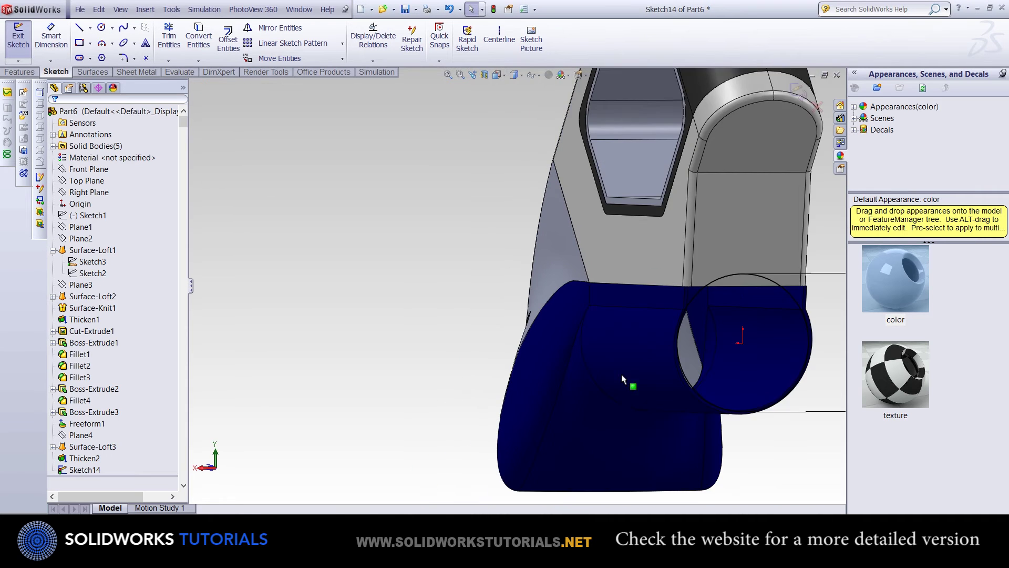
key("ctrl+e")
middle_click_drag(578, 342, 513, 297)
key("ctrl+4")
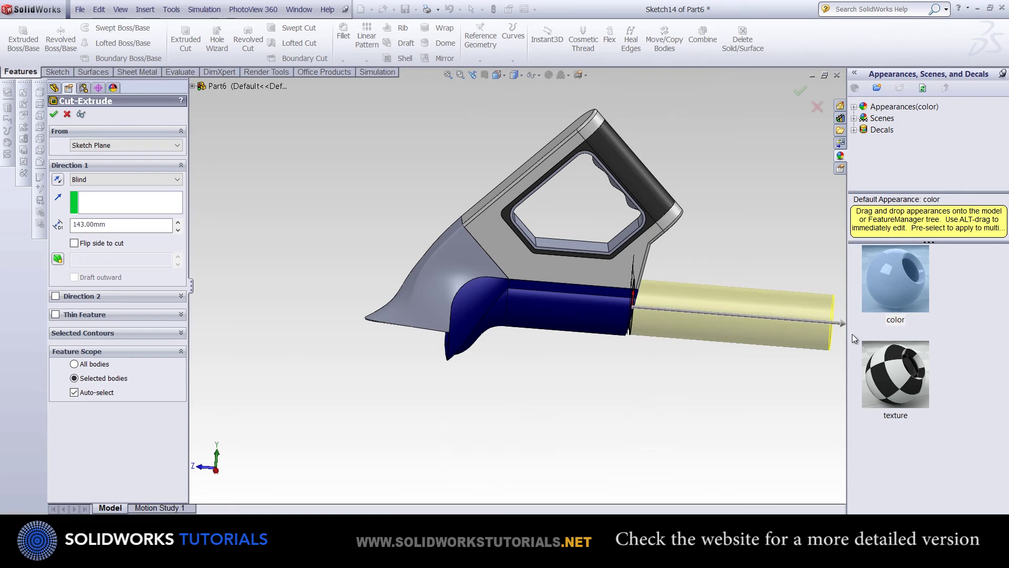
left_click_drag(531, 315, 476, 318)
key("Return")
middle_click_drag(540, 312, 548, 257)
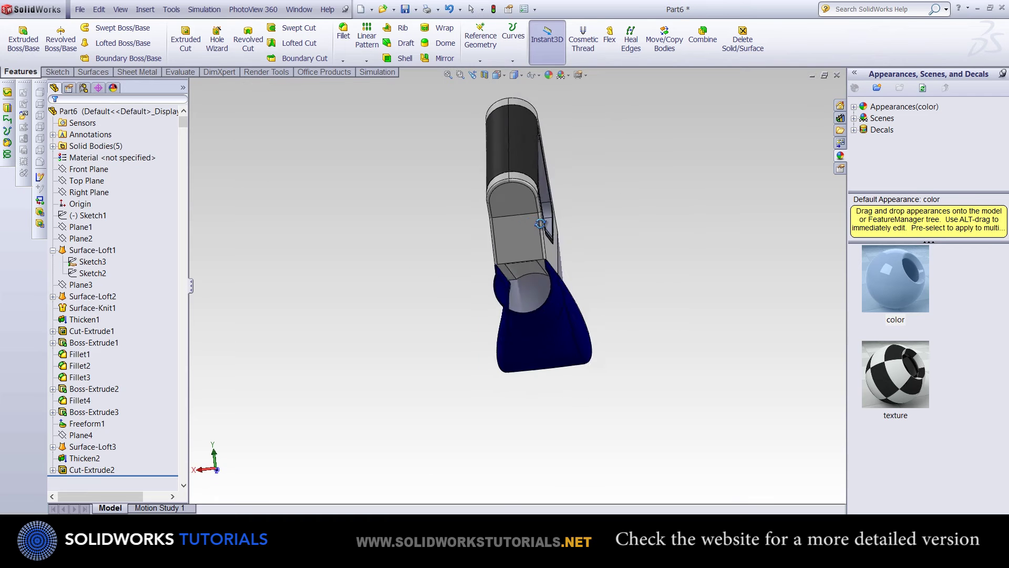
left_click(92, 469)
left_click(219, 399)
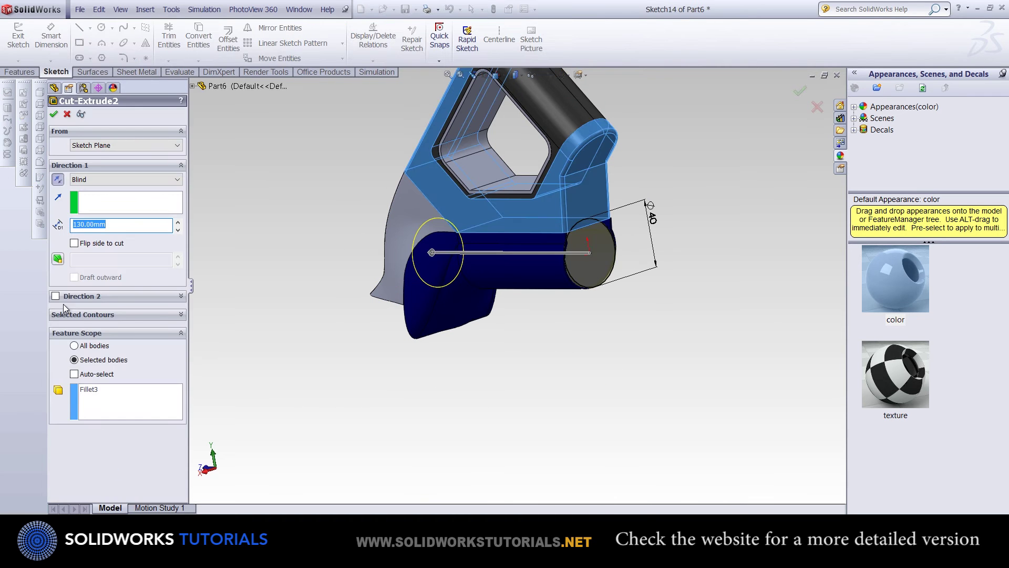
left_click(55, 296)
key("Return")
left_click(88, 169)
Sketch another Ø40 circle centred in the socket on the Front Plane.
key("space")
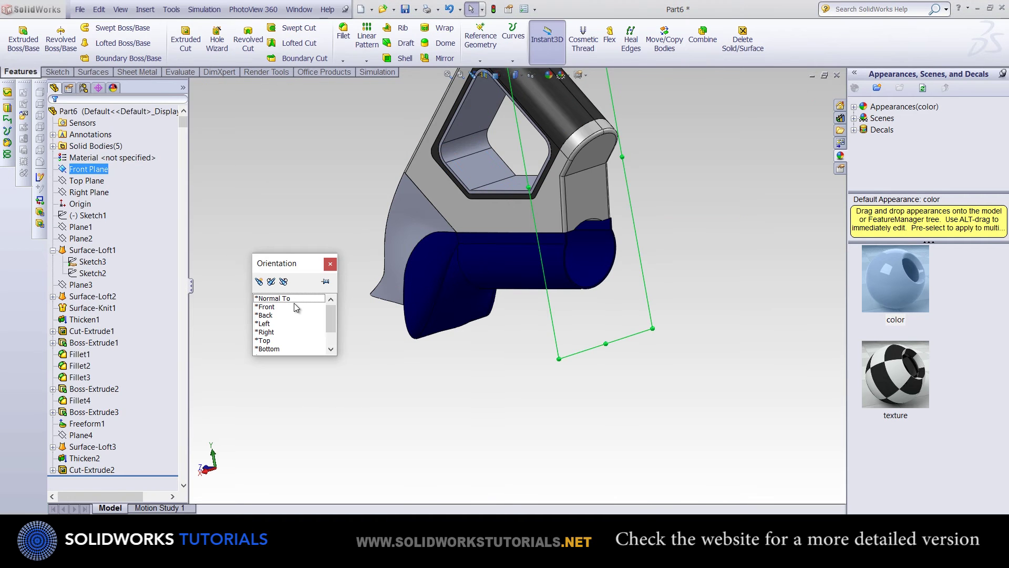
double_click(321, 306)
left_click(58, 72)
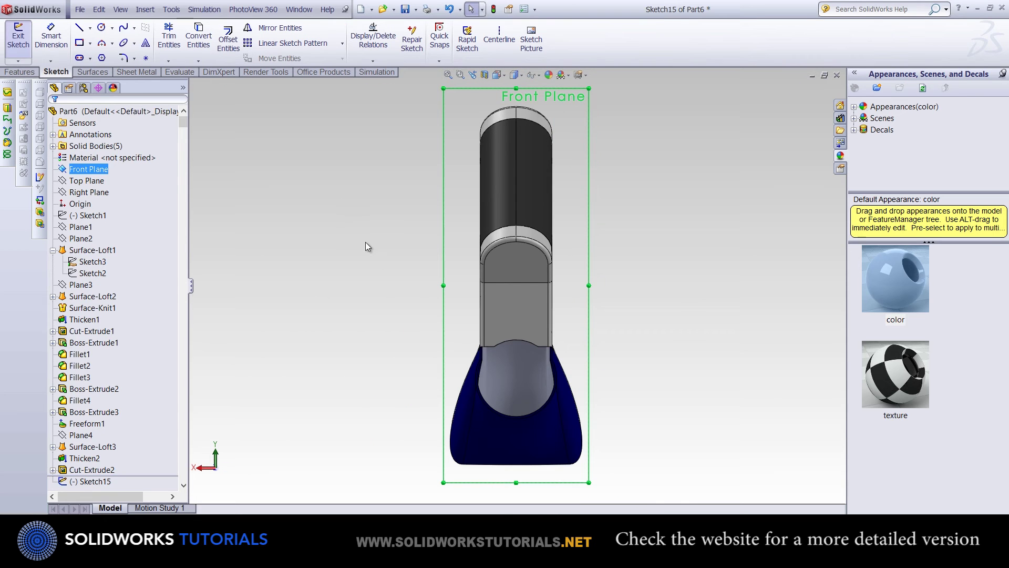
key("c")
scroll(526, 331, "down", 4)
left_click_drag(527, 322, 560, 356)
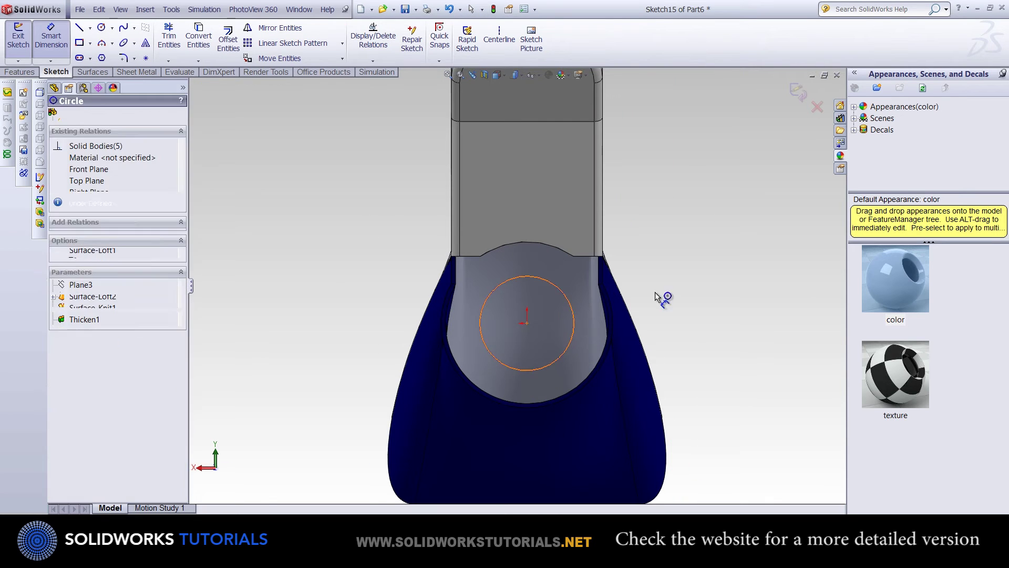
left_click(701, 308)
type("40")
key("Return")
left_click(20, 72)
left_click(23, 40)
Extrude the circle as a 1 mm thin-wall tube, 89 mm and 149 mm each way.
left_click(55, 315)
type("1")
left_click(58, 329)
key("ctrl+7")
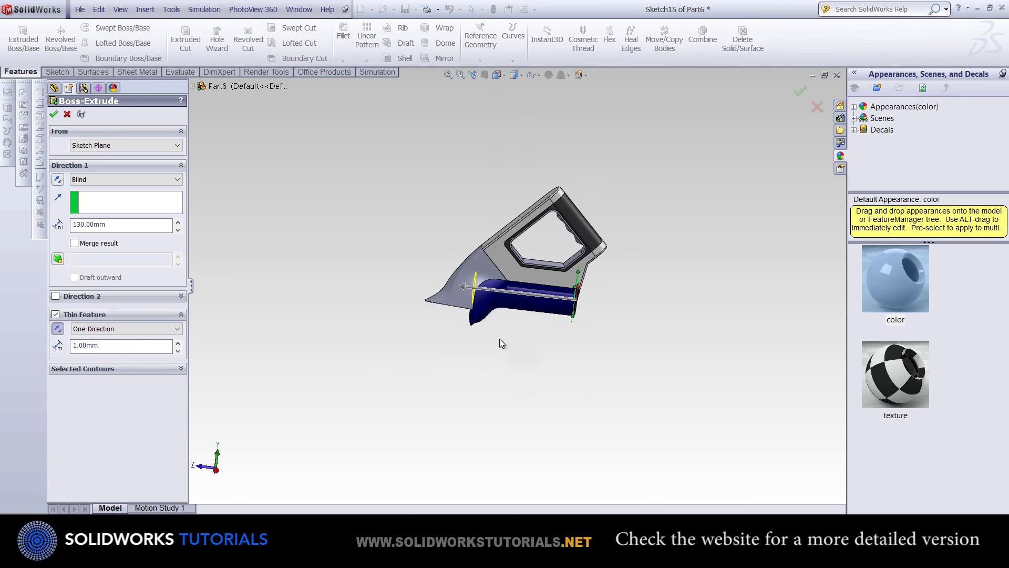
left_click(56, 296)
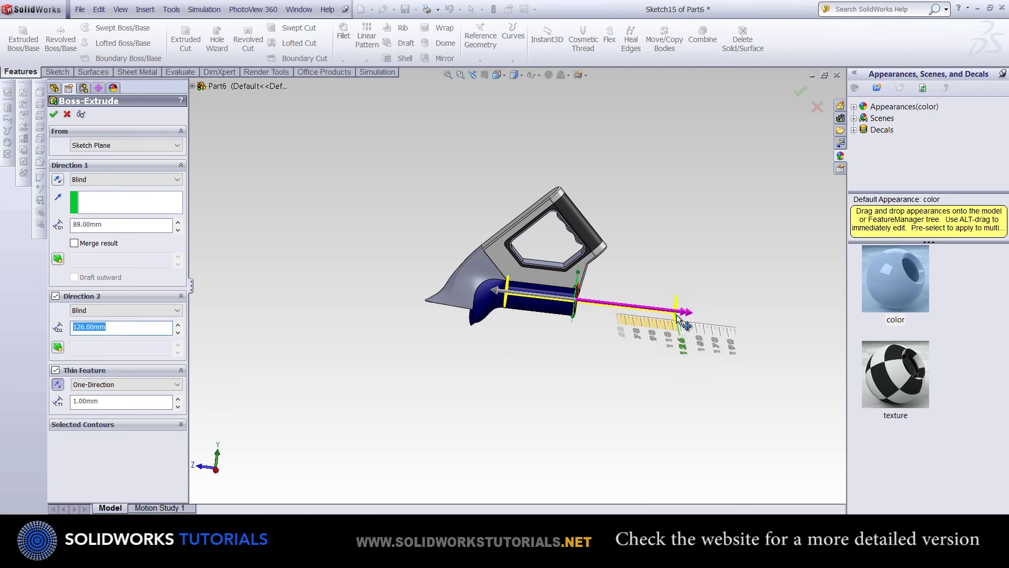
left_click_drag(696, 323, 696, 323)
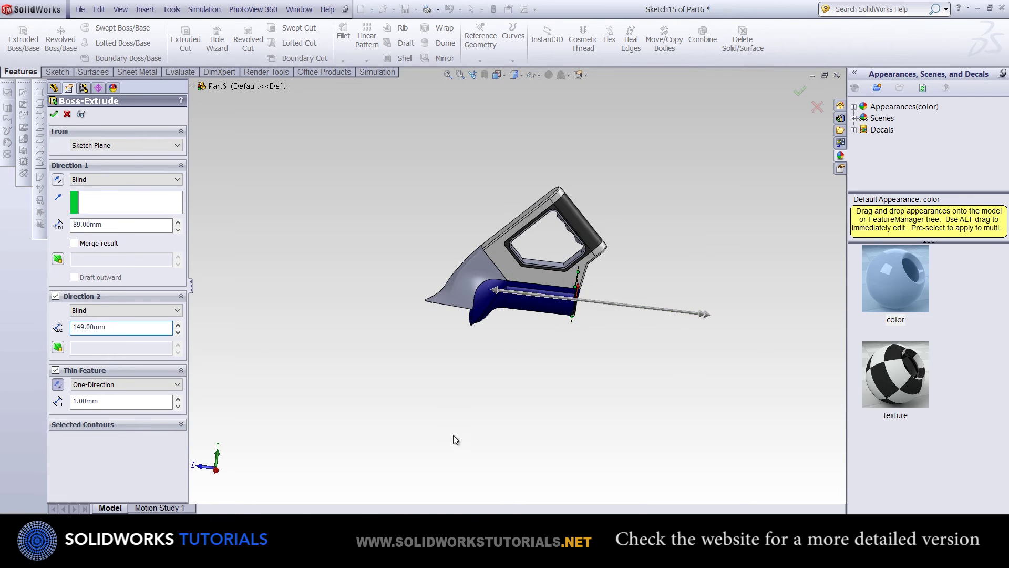
key("Return")
middle_click_drag(504, 351, 546, 345)
Create Plane5 parallel to the Top Plane at the socket's lower edge, then sketch on it.
left_click(145, 9)
left_click(79, 154)
left_click(67, 216)
scroll(468, 293, "down", 5)
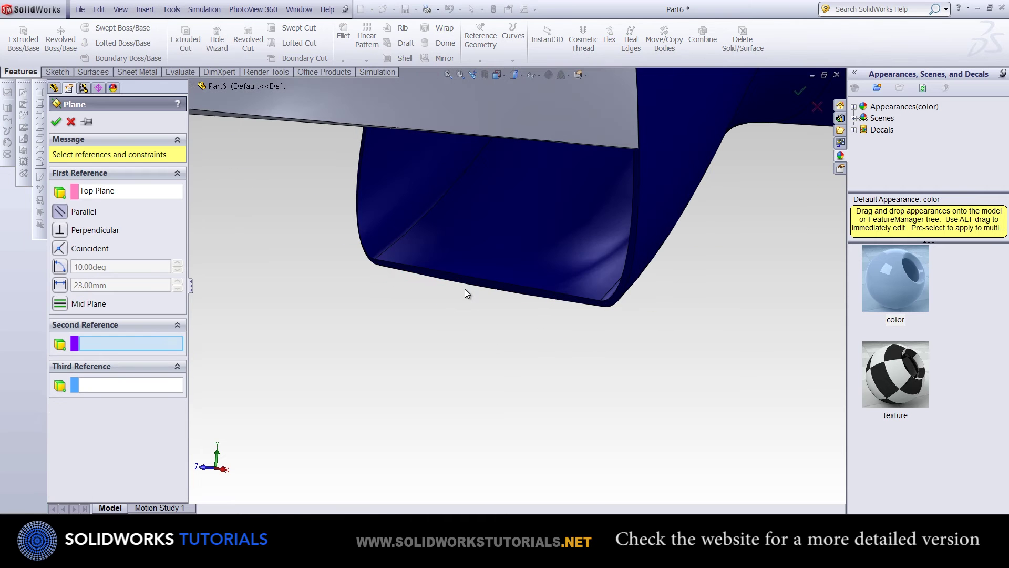
left_click(486, 291)
key("Return")
key("space")
left_click(494, 378)
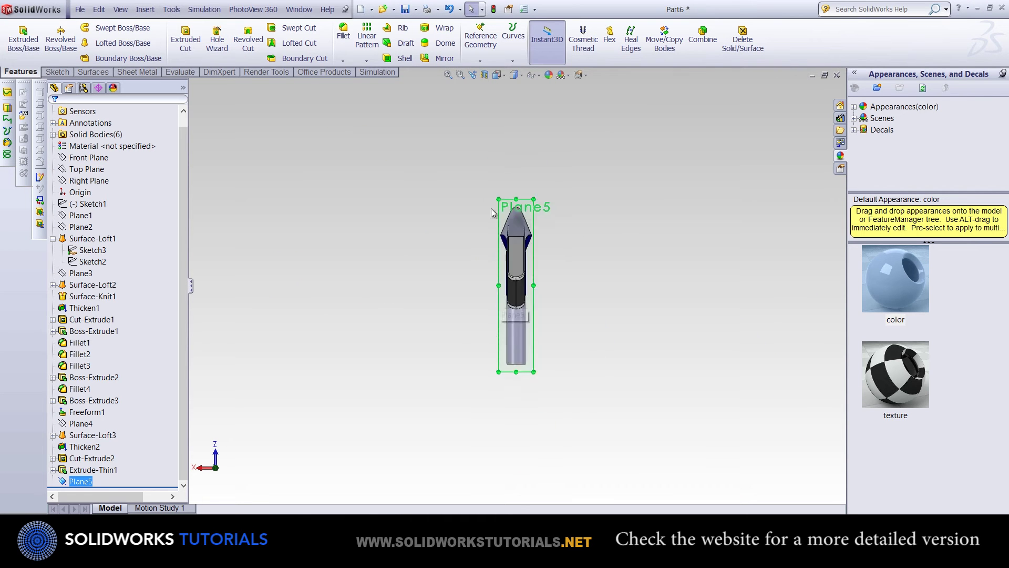
left_click(56, 71)
left_click(79, 27)
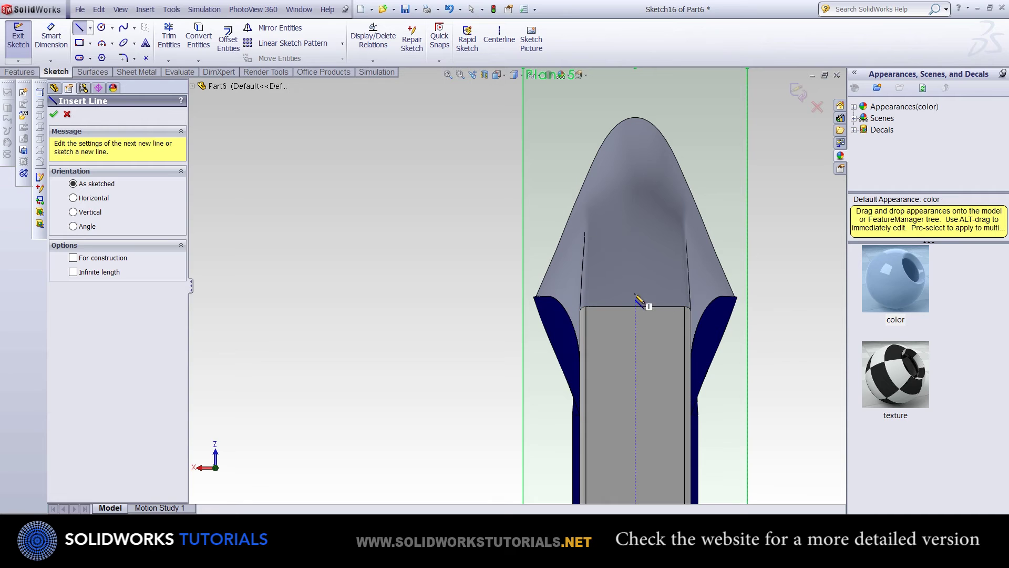
On Plane5, draw a line across the socket corners and a vertical centerline through its middle.
left_click(535, 297)
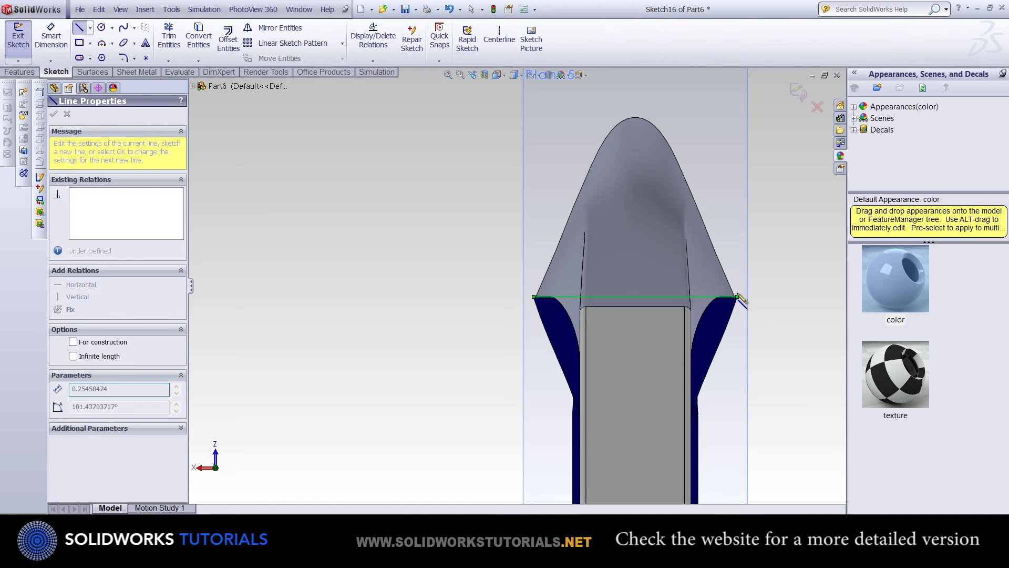
left_click(740, 299)
key("z")
left_click(660, 289)
key("Escape")
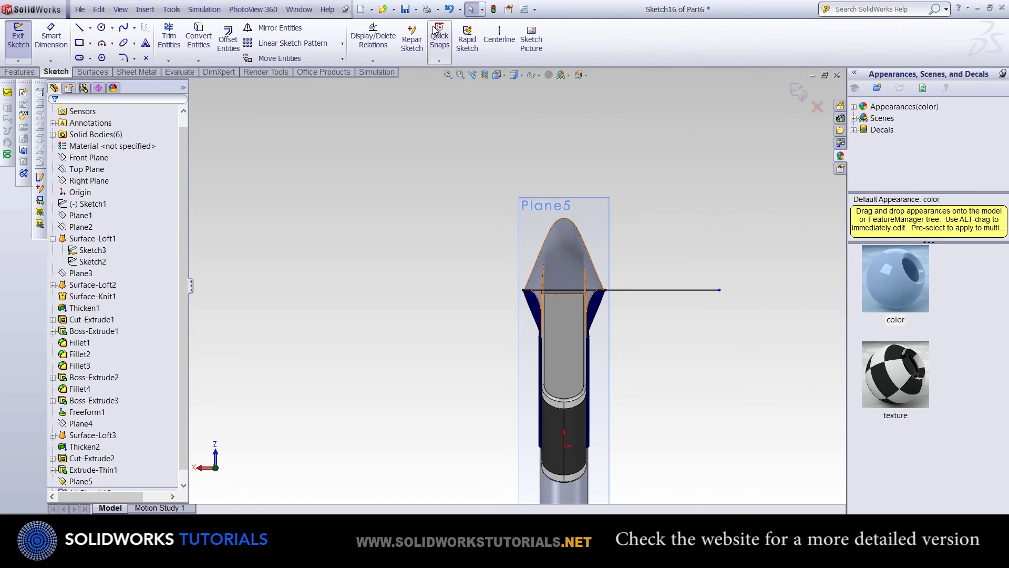
left_click(499, 40)
left_click(564, 89)
left_click(564, 344)
key("Escape")
key("z")
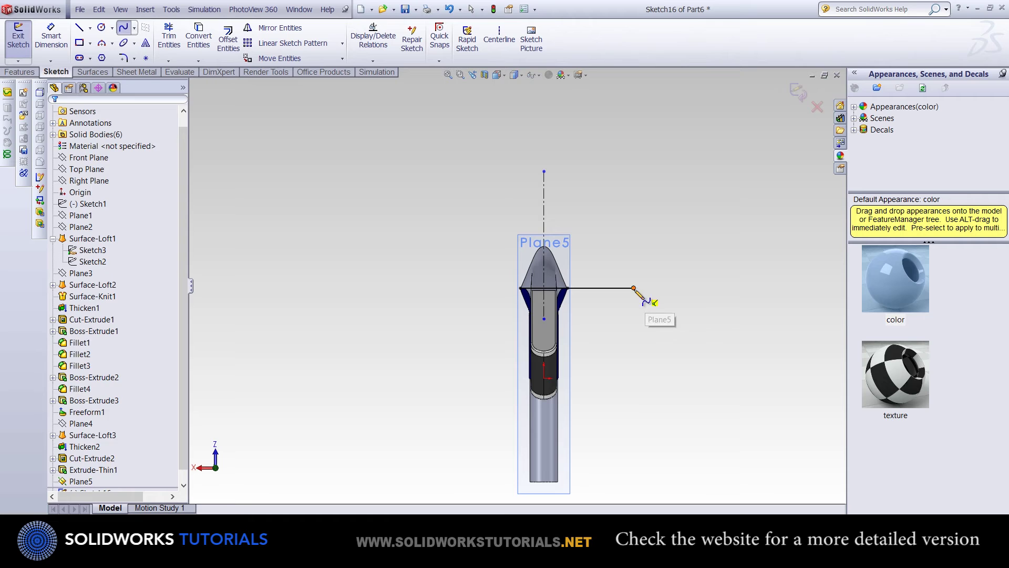
Draw a spline from the line's end to the centerline top, then mirror the spline and line about the centerline.
left_click(634, 288)
double_click(545, 143)
key("Escape")
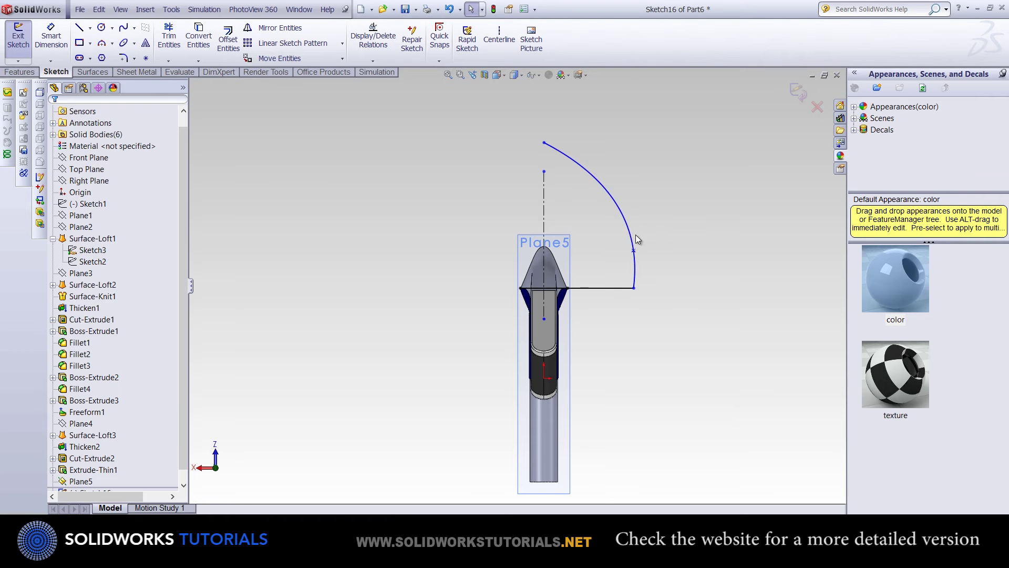
left_click(280, 28)
left_click(630, 226)
left_click(600, 288)
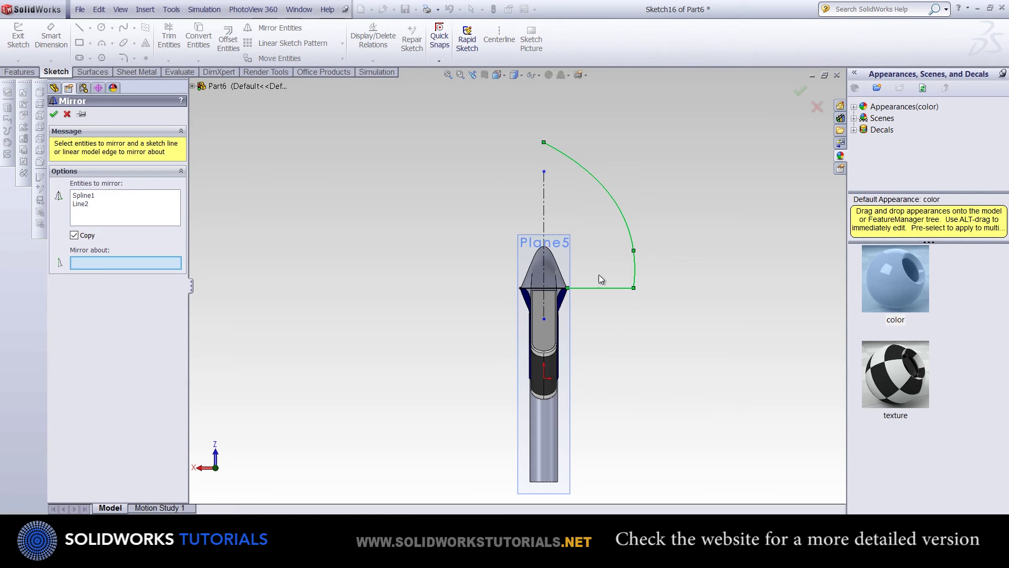
left_click(544, 195)
Boss-extrude the blade outline 2 mm with Merge result unchecked.
left_click(54, 114)
left_click(19, 72)
left_click(23, 39)
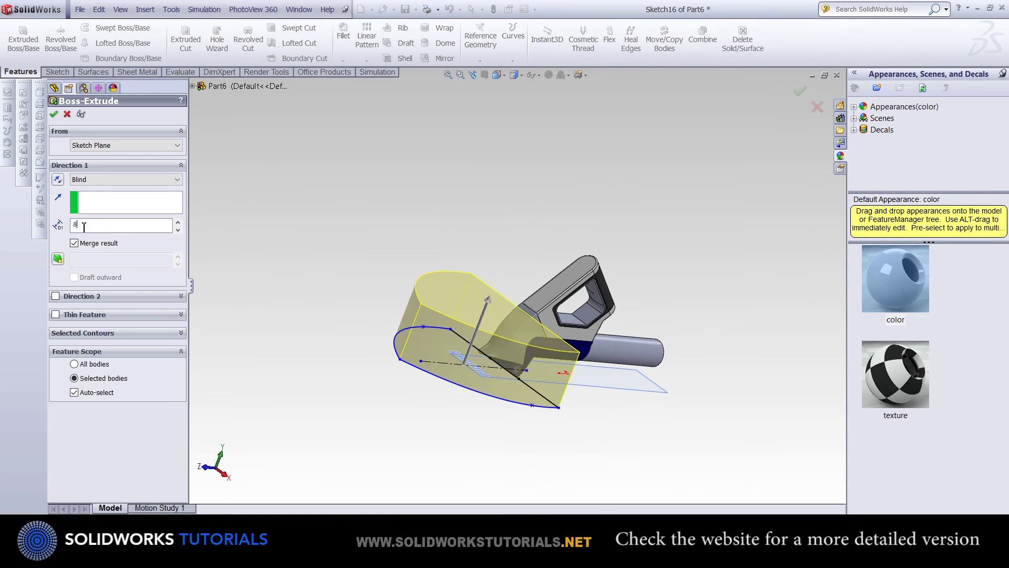
type("2.00mm")
left_click(74, 243)
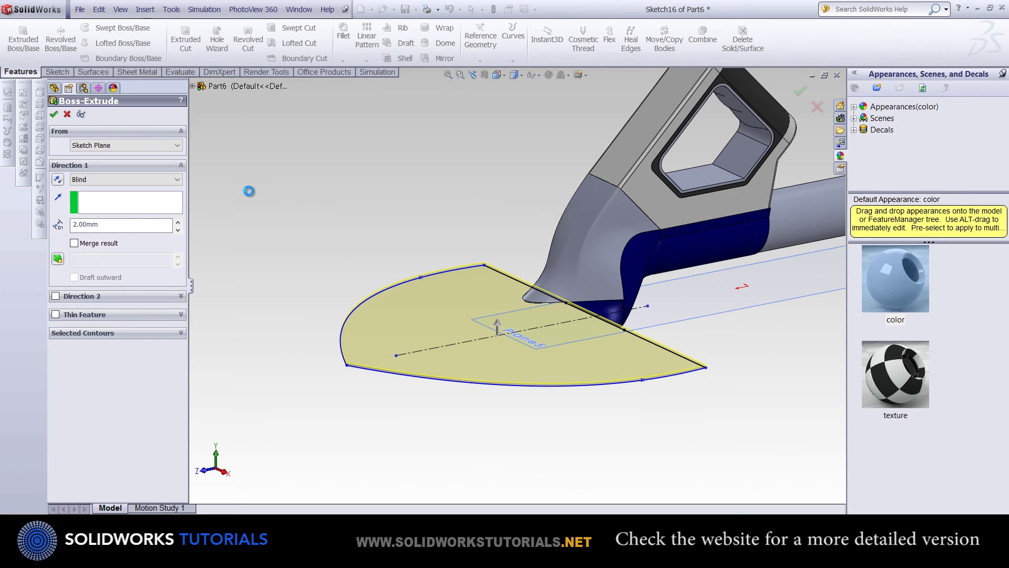
left_click(145, 10)
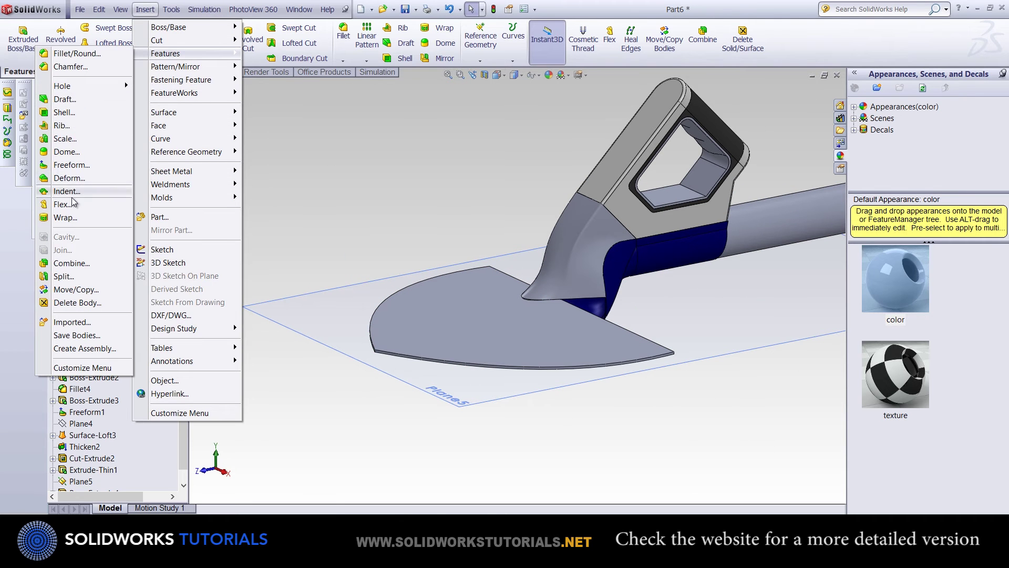
Flex the flat blade with a 25° bend, reversed to bend the other way.
mouse_move(165, 52)
left_click(84, 208)
type("5")
key("Return")
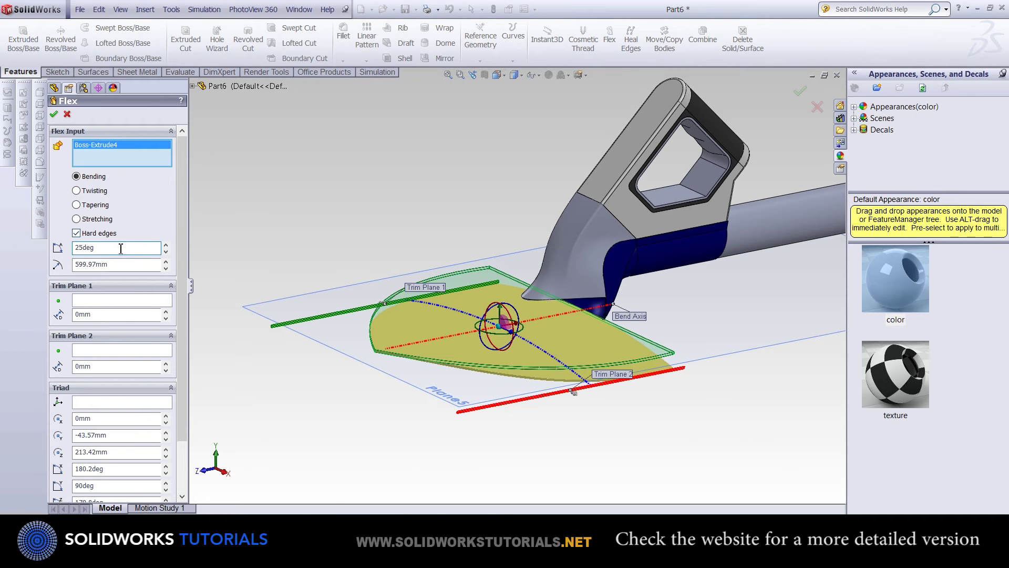
key("Return")
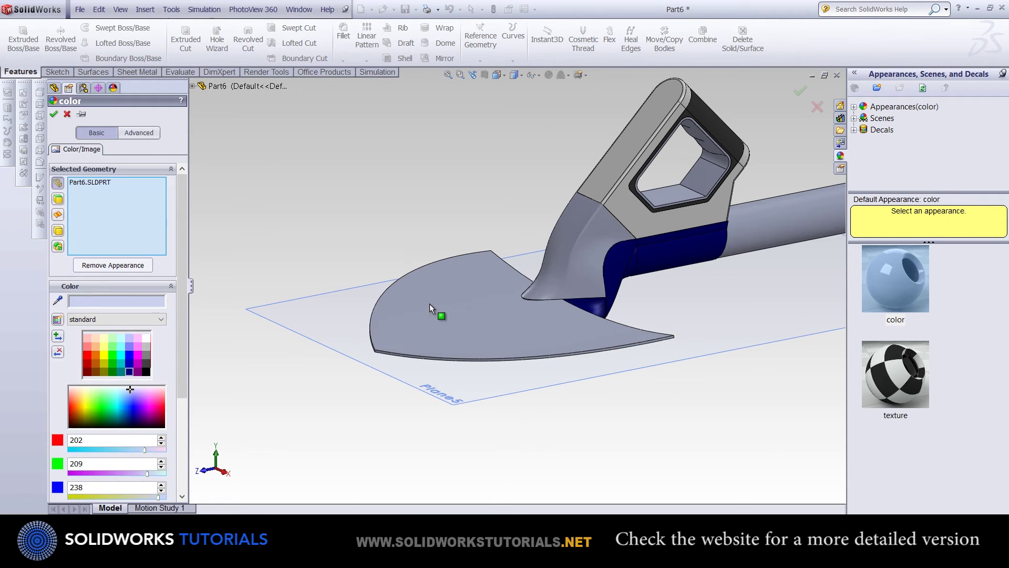
Colour the flexed blade dark grey (RGB 64, 64, 64).
left_click(541, 263)
key("Return")
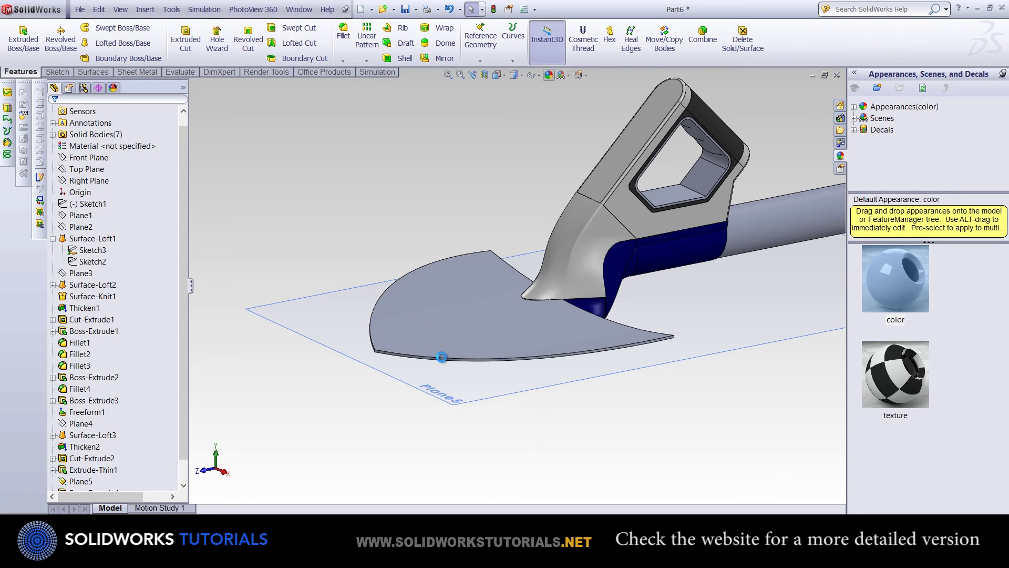
left_click(441, 357)
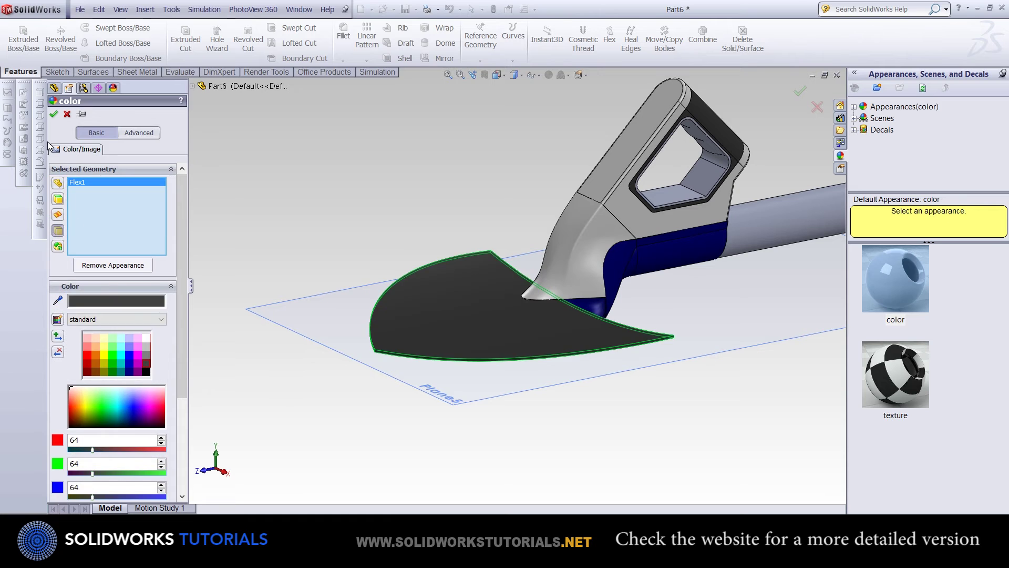
left_click(53, 114)
mouse_move(548, 366)
middle_mouse_down()
mouse_move(474, 271)
mouse_move(405, 326)
middle_mouse_up()
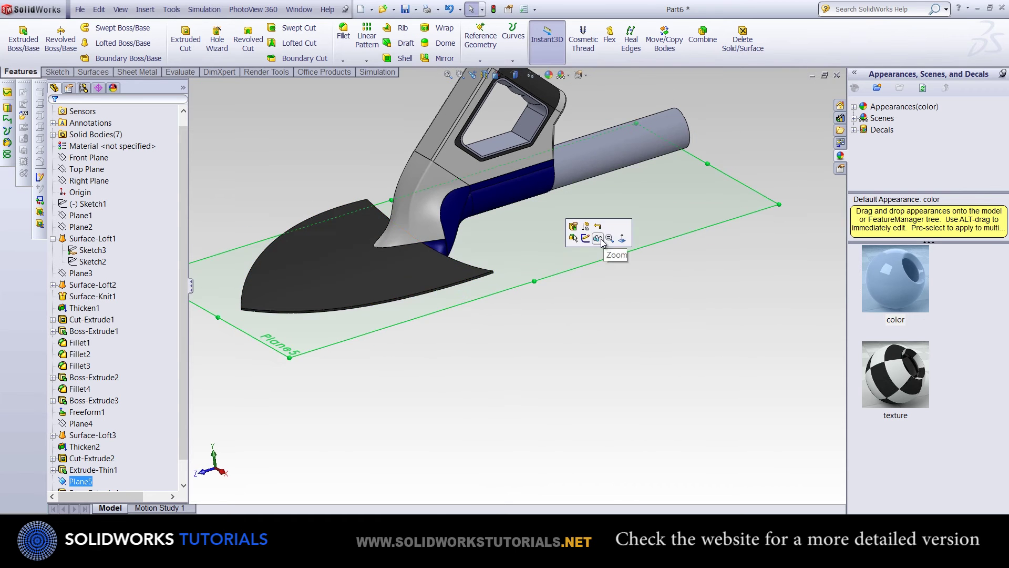
left_click(602, 240)
Create Plane6 through two blade corner vertices and view it normal.
scroll(399, 270, "down", 5)
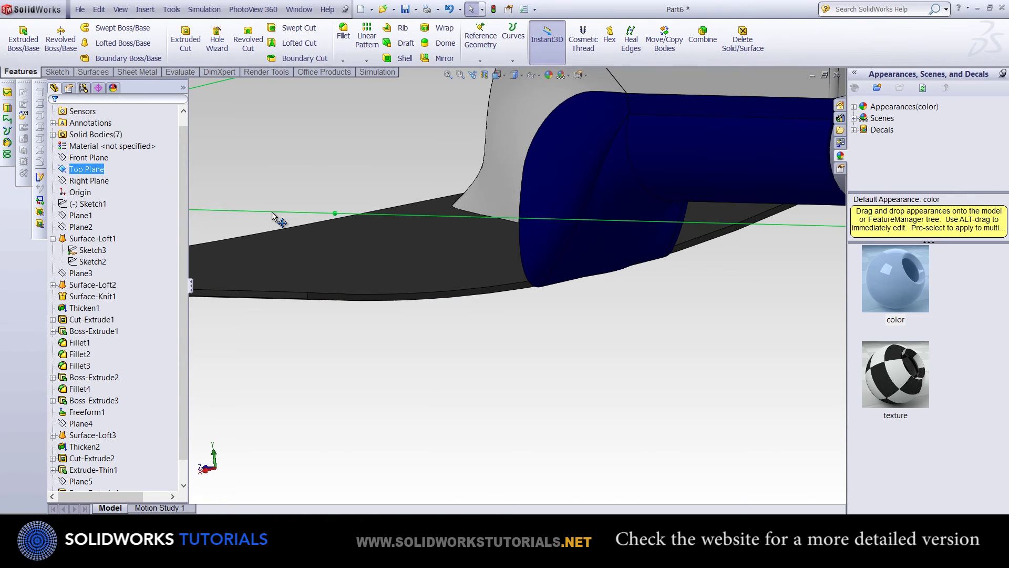
left_click(380, 299)
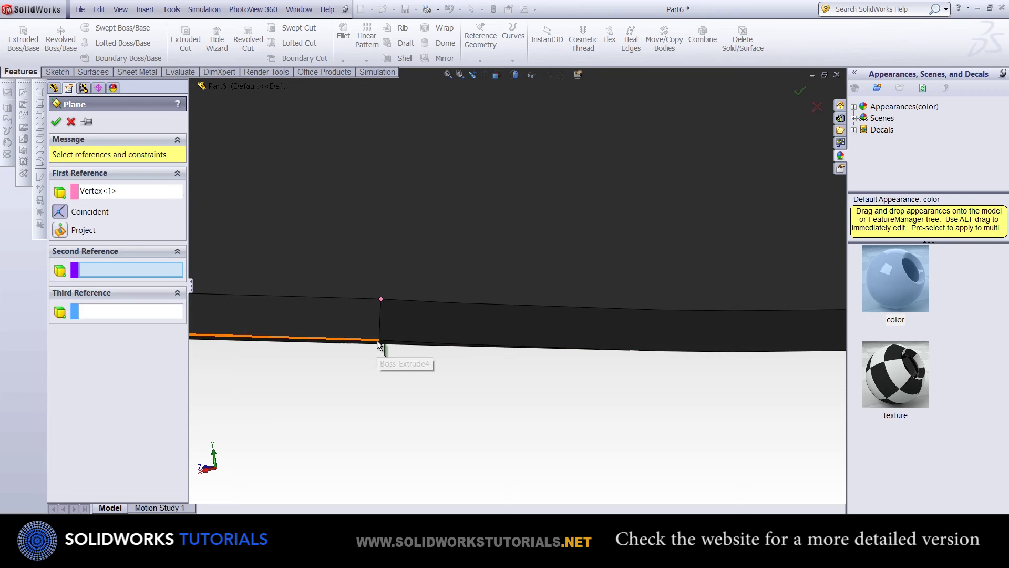
left_click(377, 344)
scroll(397, 345, "up", 8)
scroll(610, 246, "down", 8)
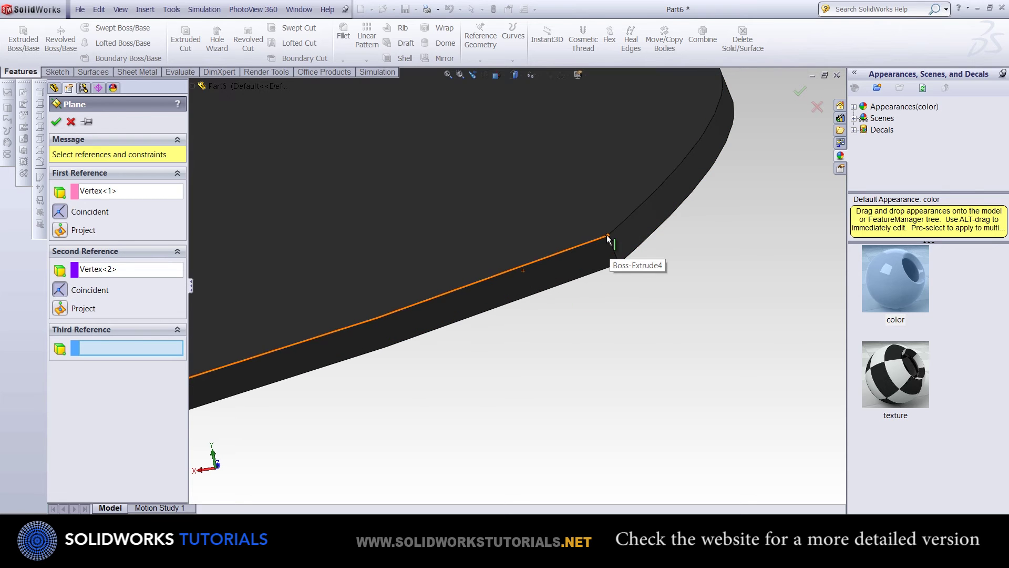
left_click(608, 238)
key("Return")
key("space")
On Plane6, sketch a line from the blade corner to the socket tip.
left_click(79, 29)
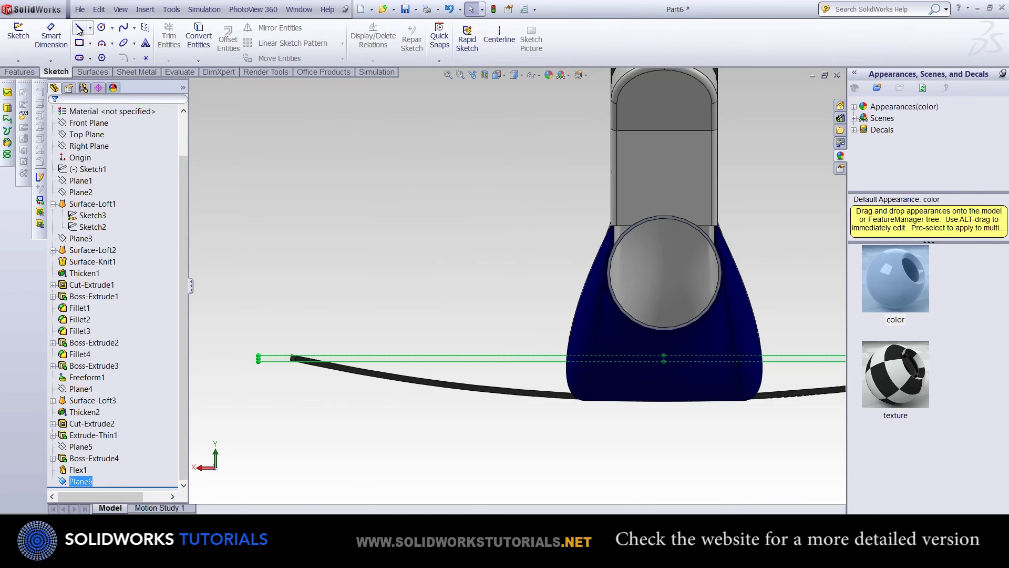
left_click(574, 374)
middle_click_drag(350, 312, 616, 232)
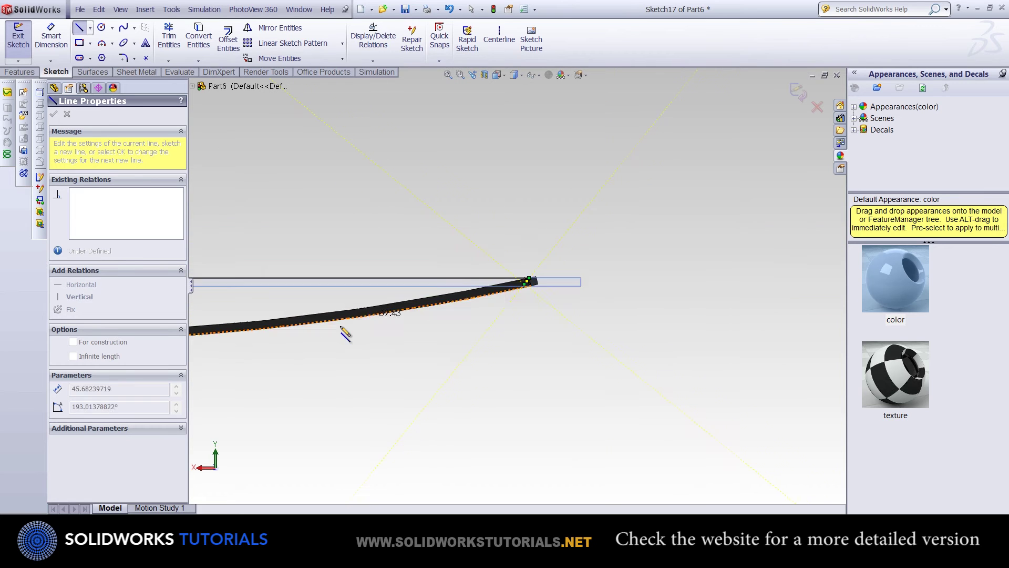
middle_click_drag(595, 274, 354, 304)
scroll(633, 266, "down", 3)
mouse_move(597, 257)
middle_mouse_down()
mouse_move(360, 266)
mouse_move(383, 293)
mouse_move(514, 318)
middle_mouse_up()
scroll(356, 285, "down", 3)
left_click(357, 284)
key("Escape")
Boss-extrude the triangular gap 2 mm with Auto-select unchecked.
left_click(21, 72)
left_click(23, 39)
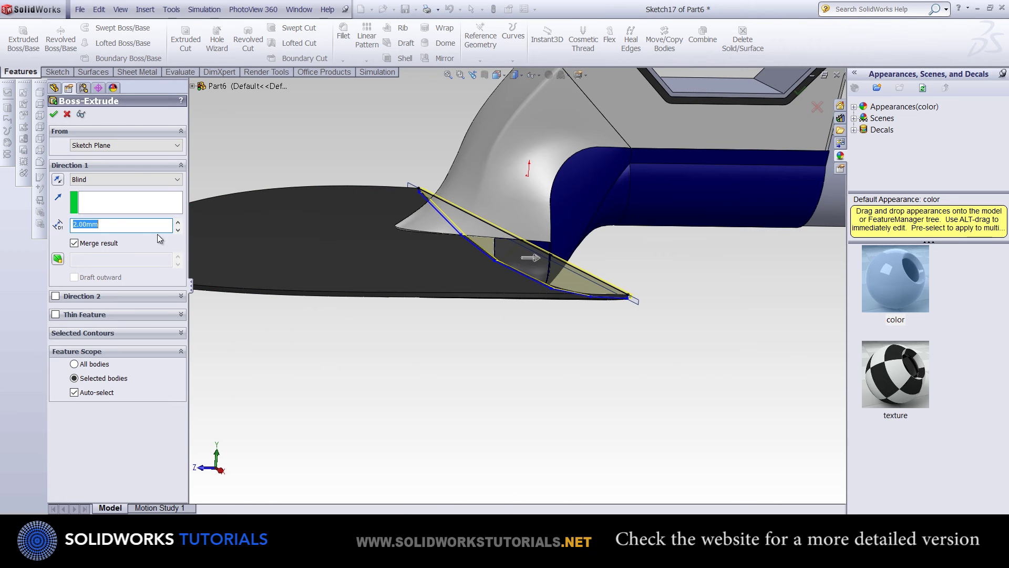
left_click(74, 392)
key("Return")
mouse_move(491, 341)
middle_mouse_down()
mouse_move(428, 284)
mouse_move(443, 374)
middle_mouse_up()
left_click(90, 146)
right_click(90, 146)
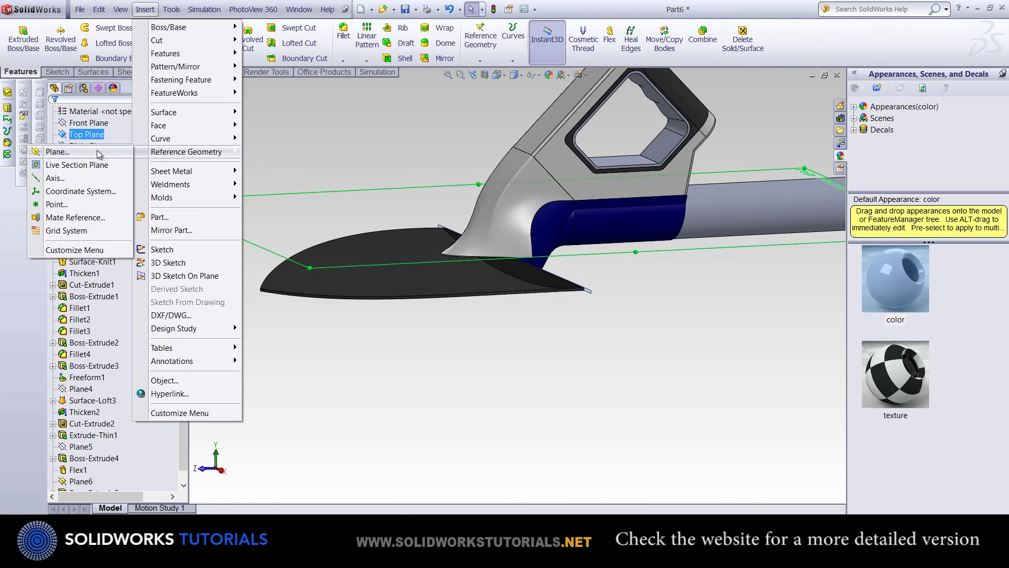
Create Plane7 from the Top Plane through the socket tip edge and cut the socket with it.
left_click(58, 149)
middle_click_drag(473, 287, 422, 252)
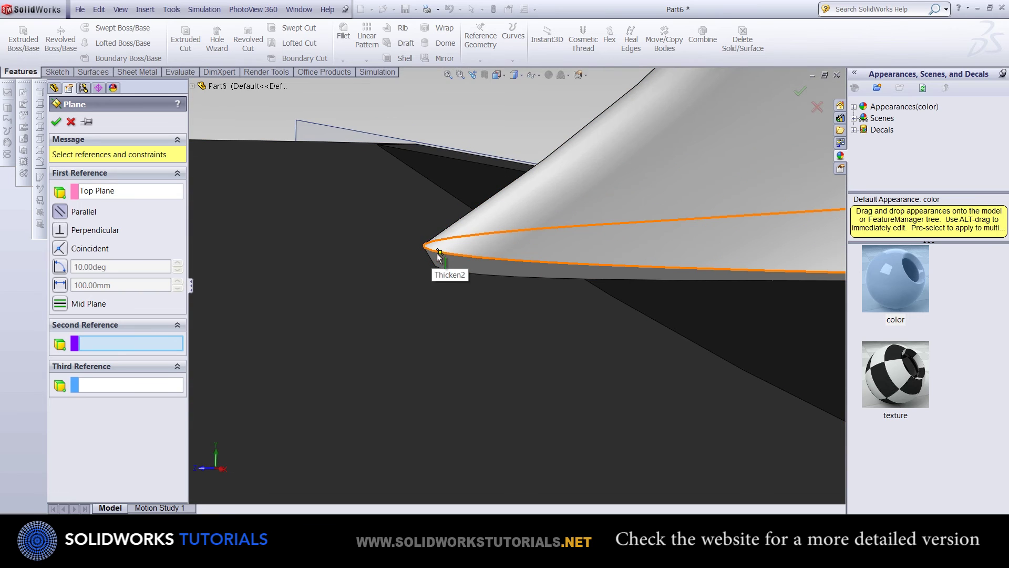
left_click(440, 255)
key("Return")
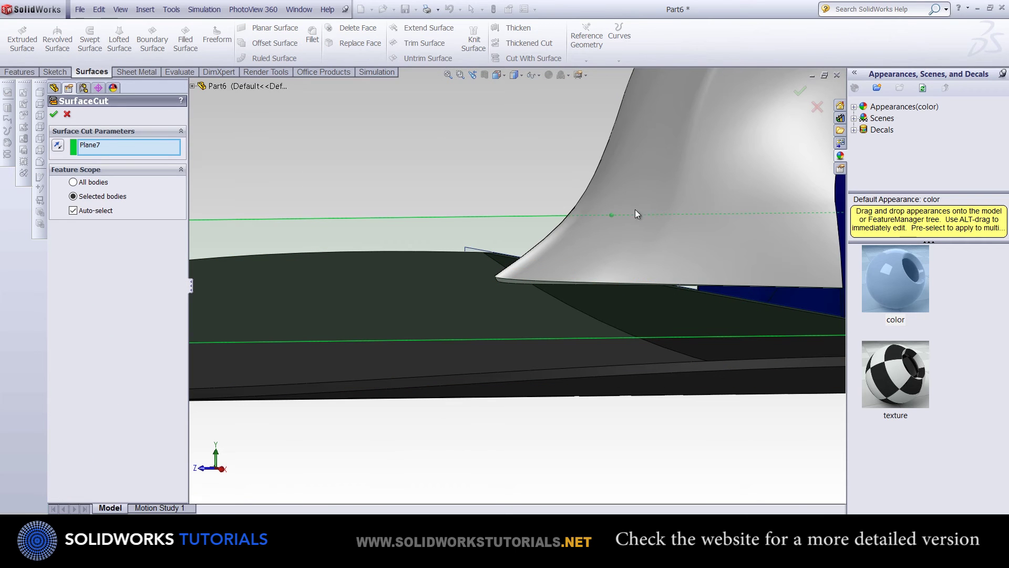
key("Return")
Convert the cut socket edge into a new sketch for a 2 mm boss-extrude.
mouse_move(561, 193)
middle_mouse_down()
mouse_move(394, 289)
mouse_move(435, 275)
mouse_move(484, 381)
middle_mouse_up()
scroll(468, 275, "up", 5)
left_click(421, 238)
scroll(422, 238, "down", 3)
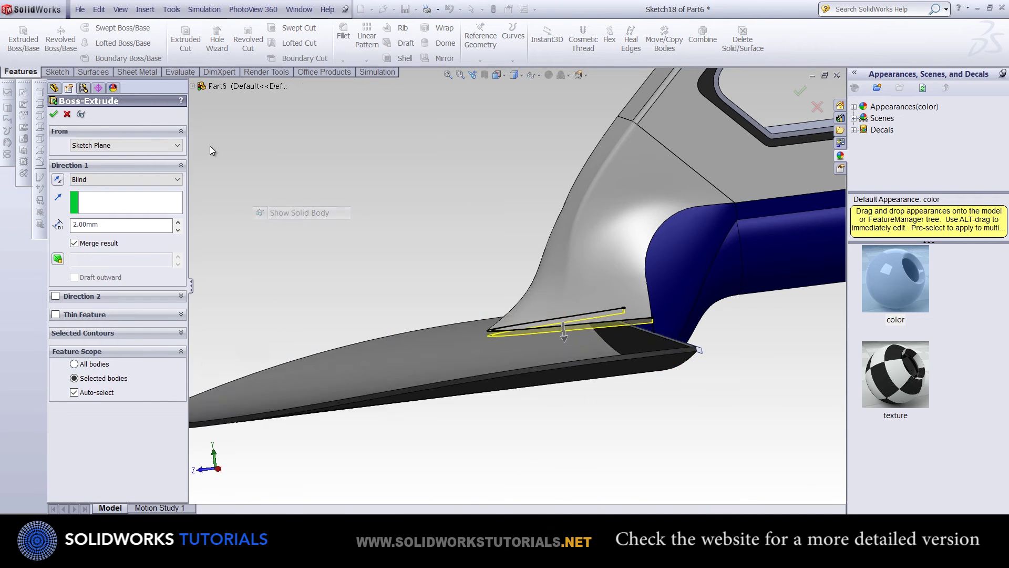
Extrude the socket outline Up To Surface, stopping at the blade face.
left_click(121, 180)
left_click(119, 224)
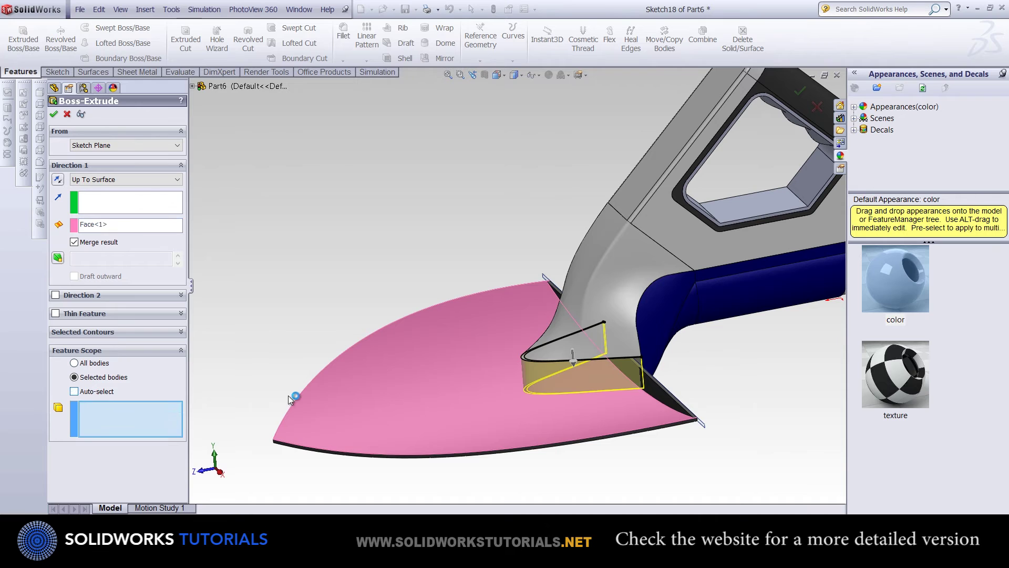
left_click(429, 432)
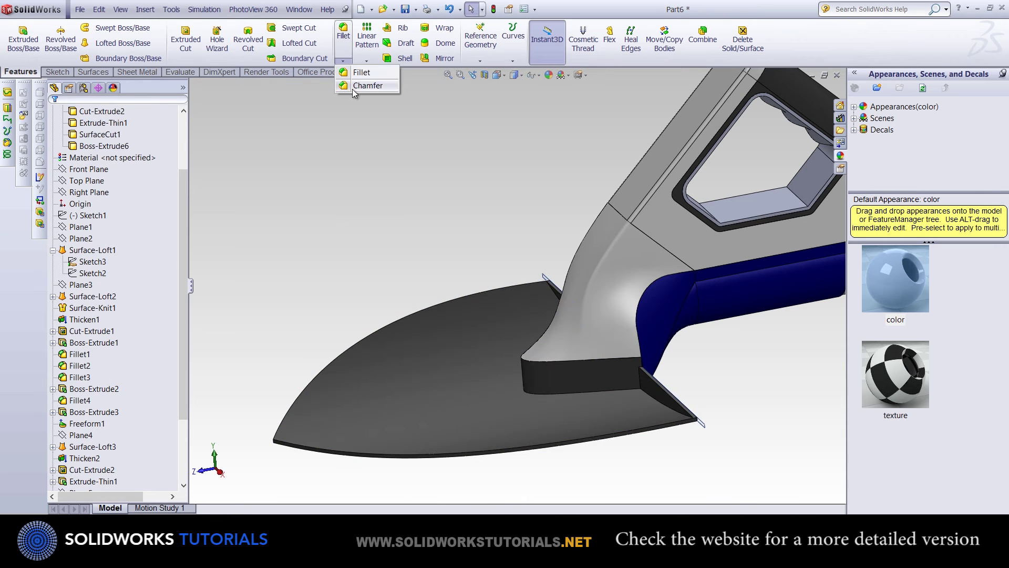
Chamfer the socket's lower edge at 15.50 mm × 45°.
left_click(353, 90)
scroll(534, 383, "down", 5)
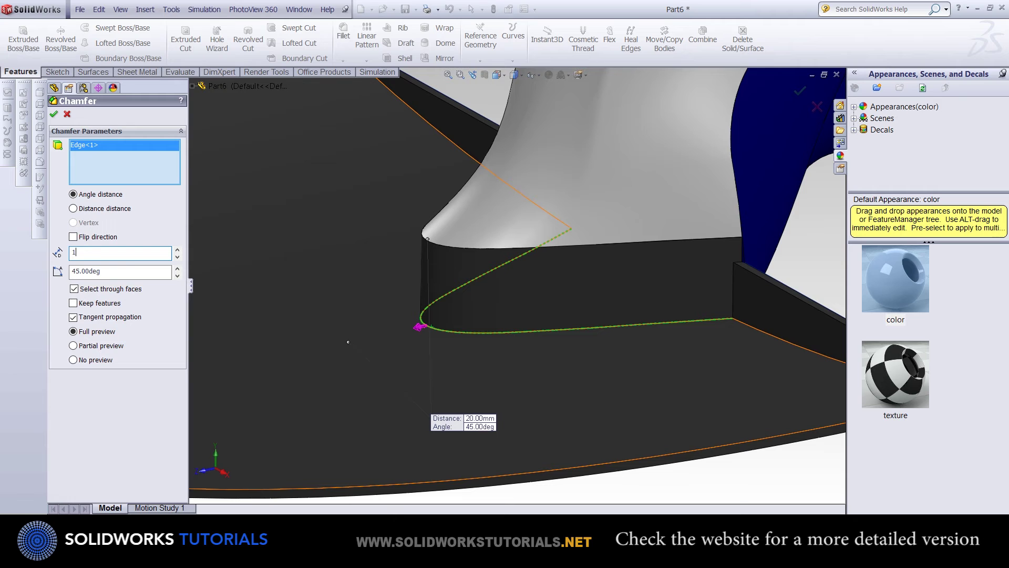
key("Up")
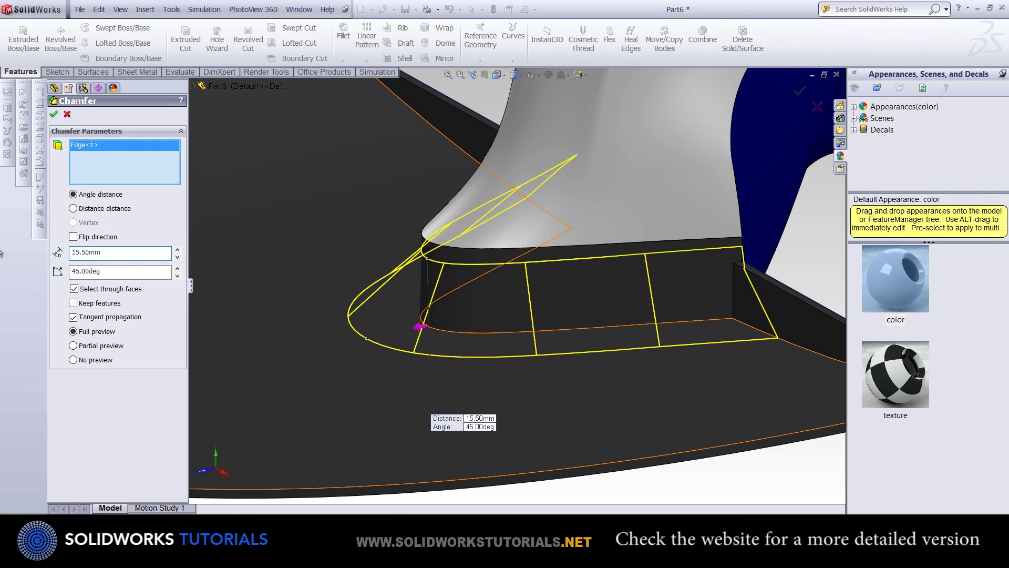
left_click(53, 115)
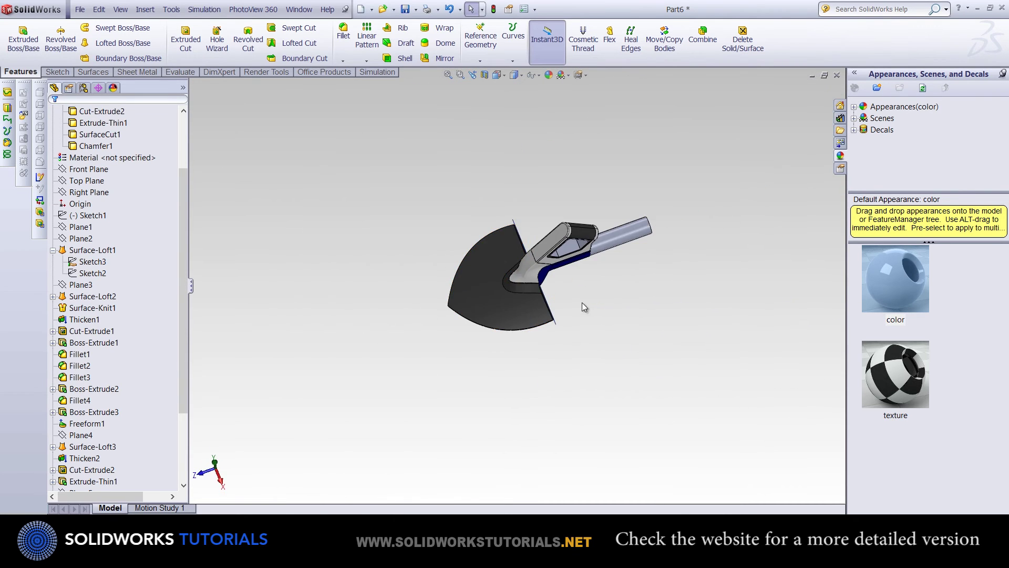
On the Front Plane, sketch a circle matching the shaft at its end.
left_click(76, 169)
key("space")
left_click(289, 235)
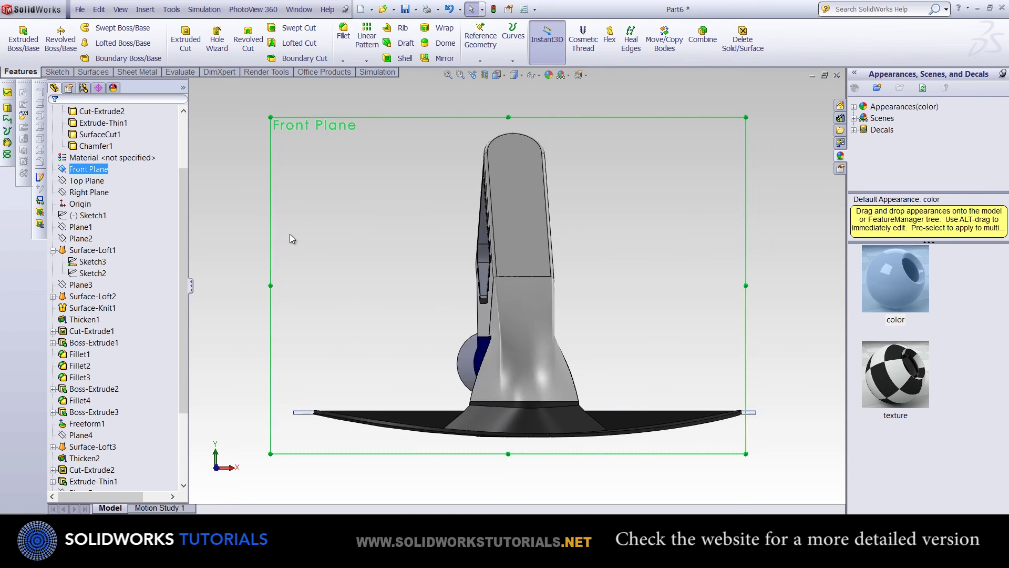
left_click(57, 72)
left_click(84, 43)
left_click(101, 28)
left_click(516, 363)
left_click(548, 363)
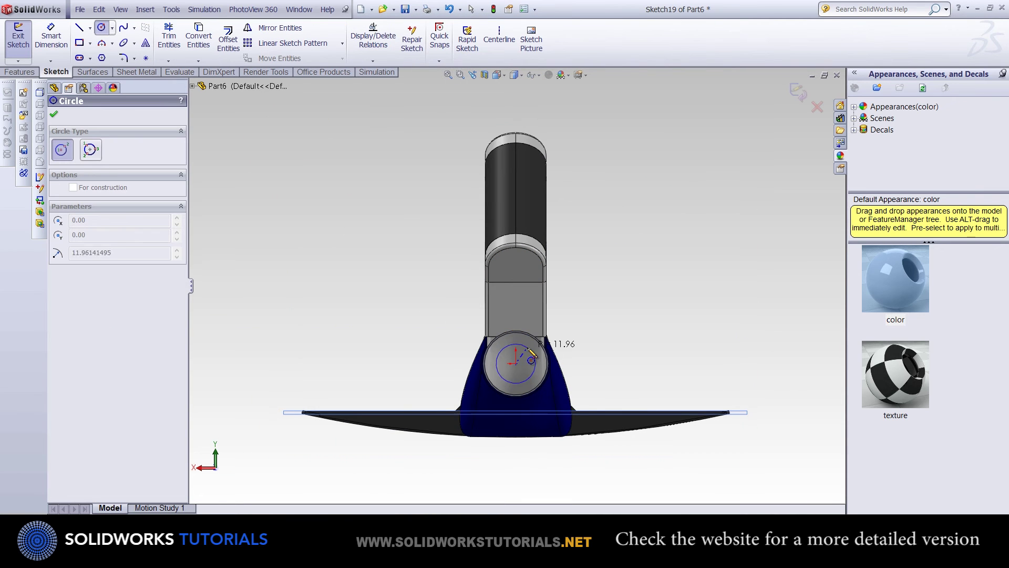
Extrude the circle 467 mm to lengthen the shaft.
scroll(546, 368, "down", 3)
scroll(415, 375, "up", 3)
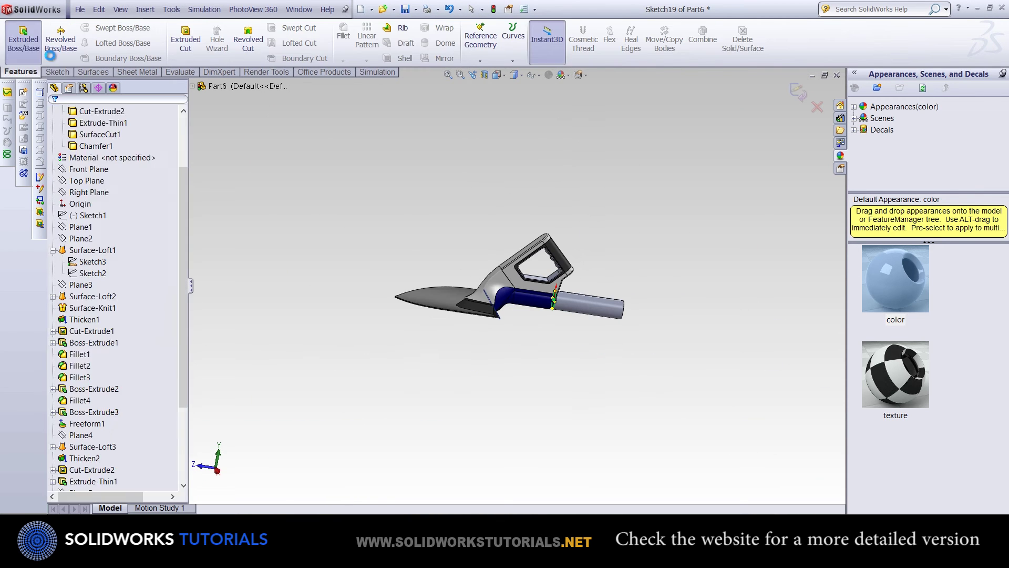
left_click_drag(605, 307, 610, 310)
scroll(610, 326, "down", 5)
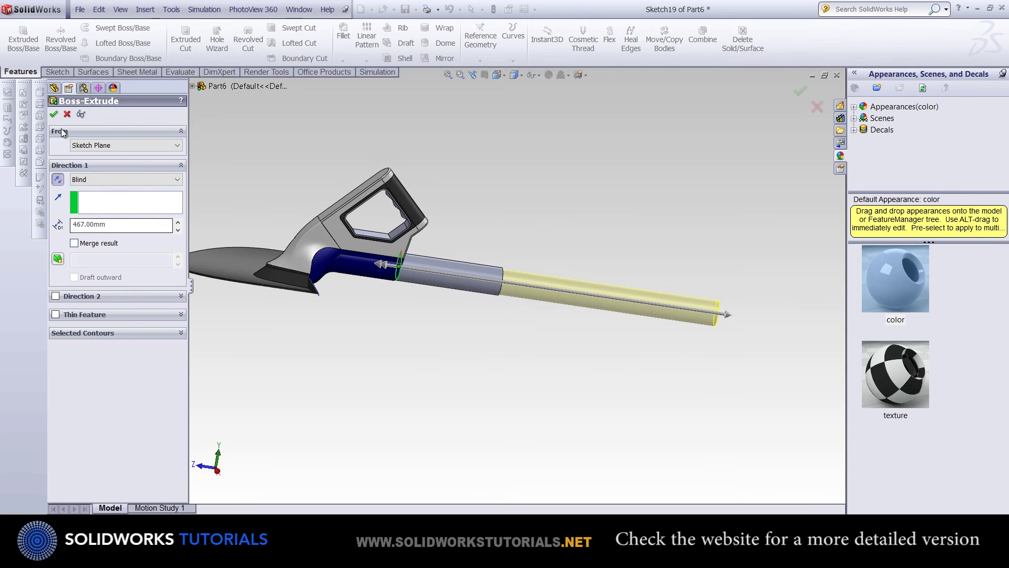
left_click(54, 114)
Colour the lower shaft section (Extrude-Thin1) dark grey.
middle_click_drag(649, 361, 552, 113)
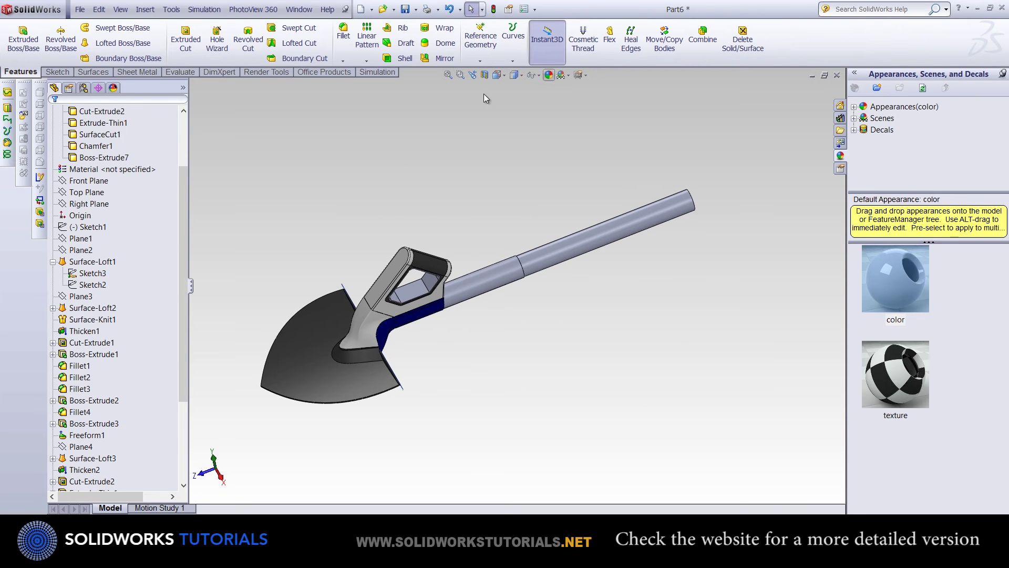
left_click(549, 75)
left_click(494, 292)
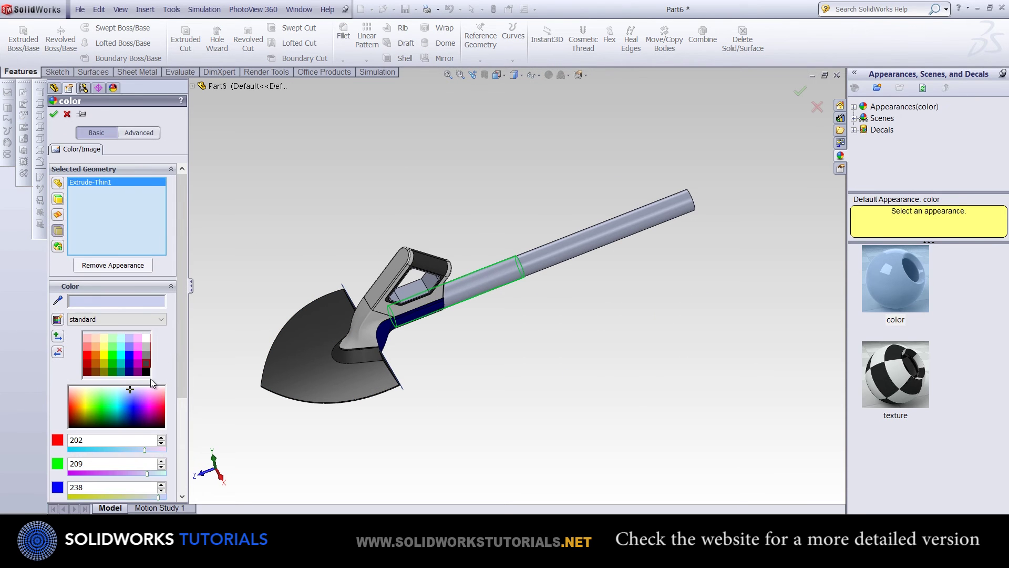
left_click(62, 115)
left_click(86, 272)
key("space")
On the Top Plane, draw a spline flaring out from the top of the shaft.
key("ctrl+5")
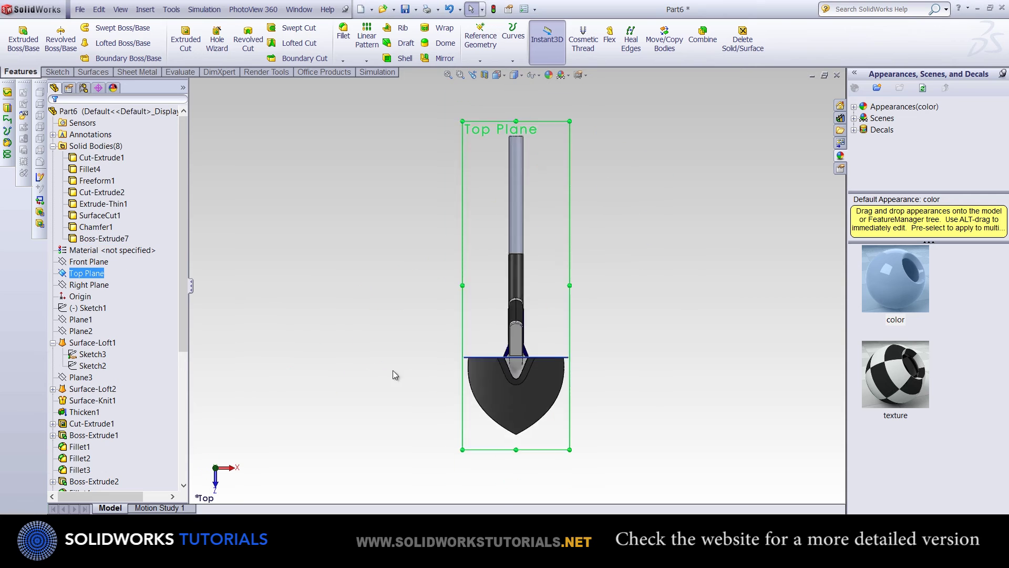
left_click(522, 320)
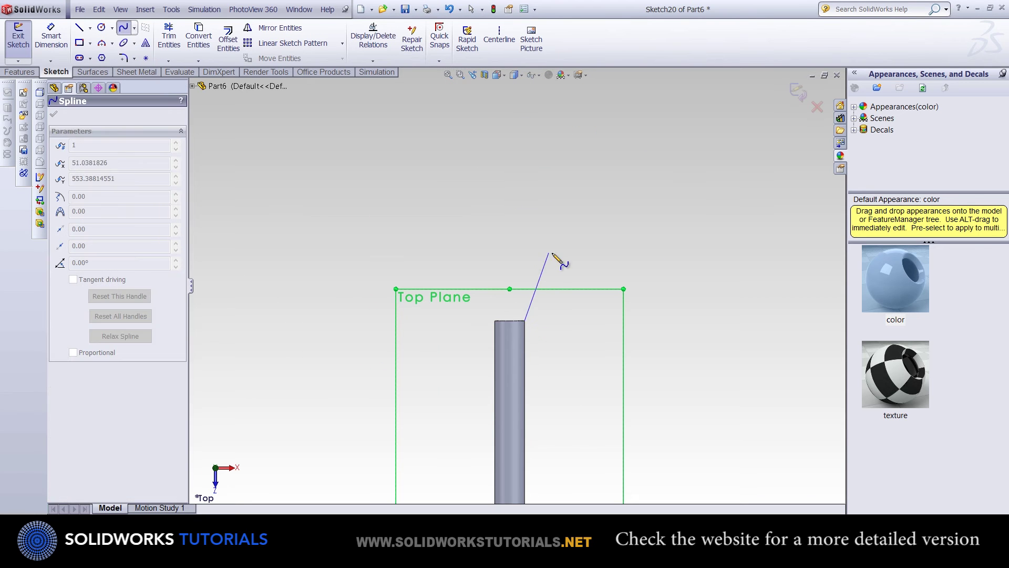
key("Escape")
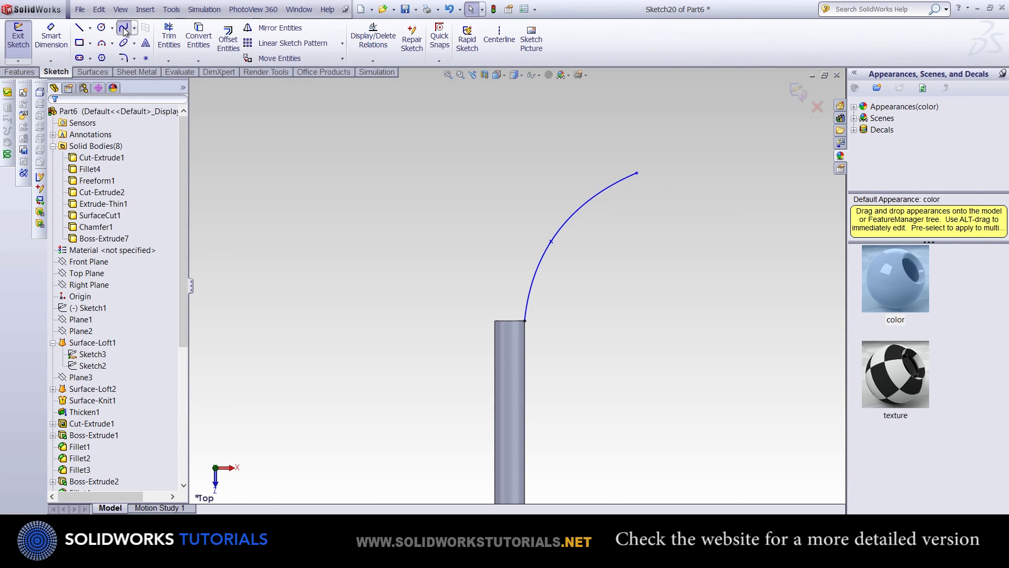
left_click(626, 168)
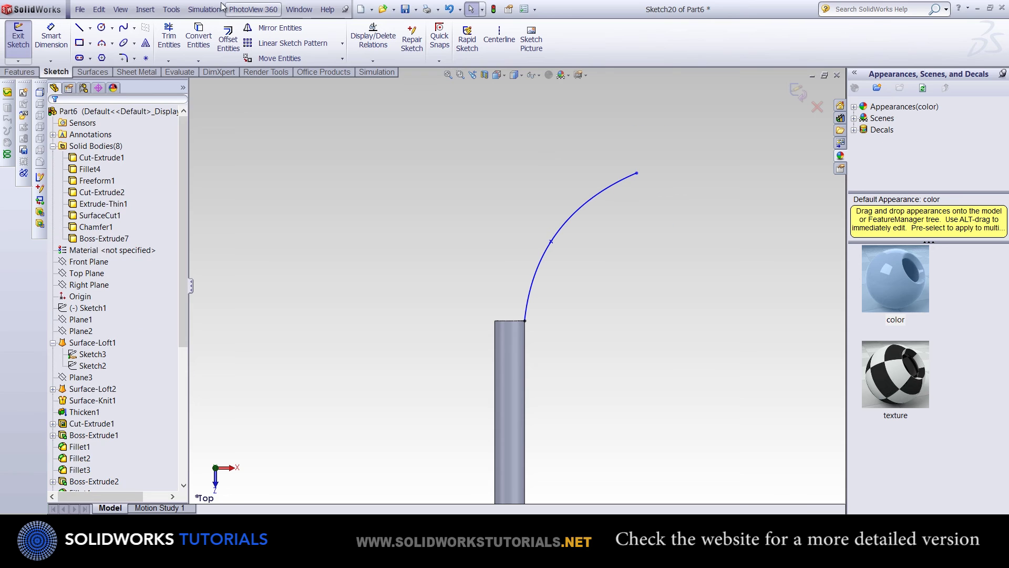
double_click(638, 173)
Draw a vertical centerline along the shaft axis.
key("Escape")
scroll(581, 206, "up", 2)
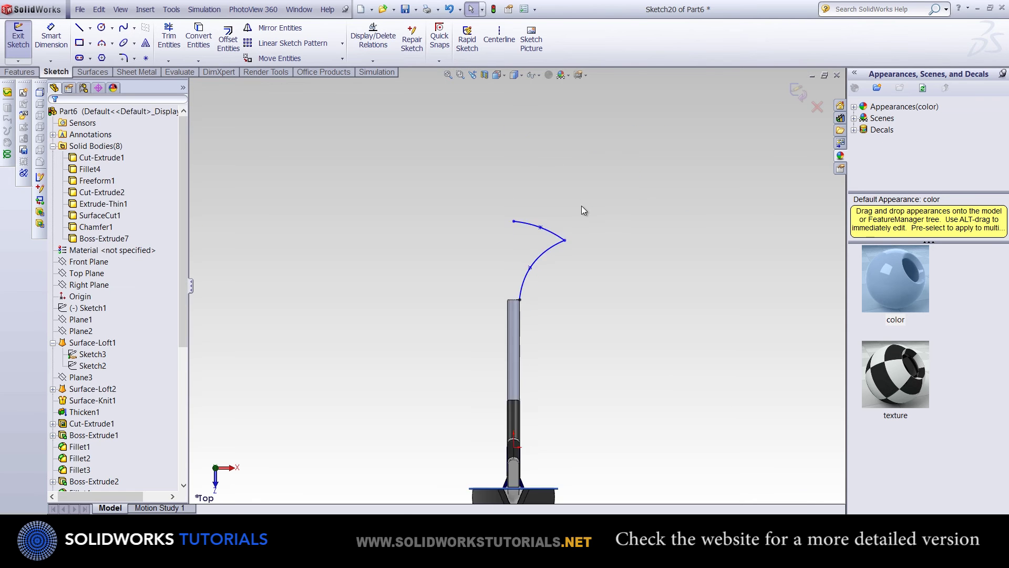
scroll(581, 206, "down", 2)
left_click(499, 39)
left_click(520, 138)
left_click(520, 295)
key("Escape")
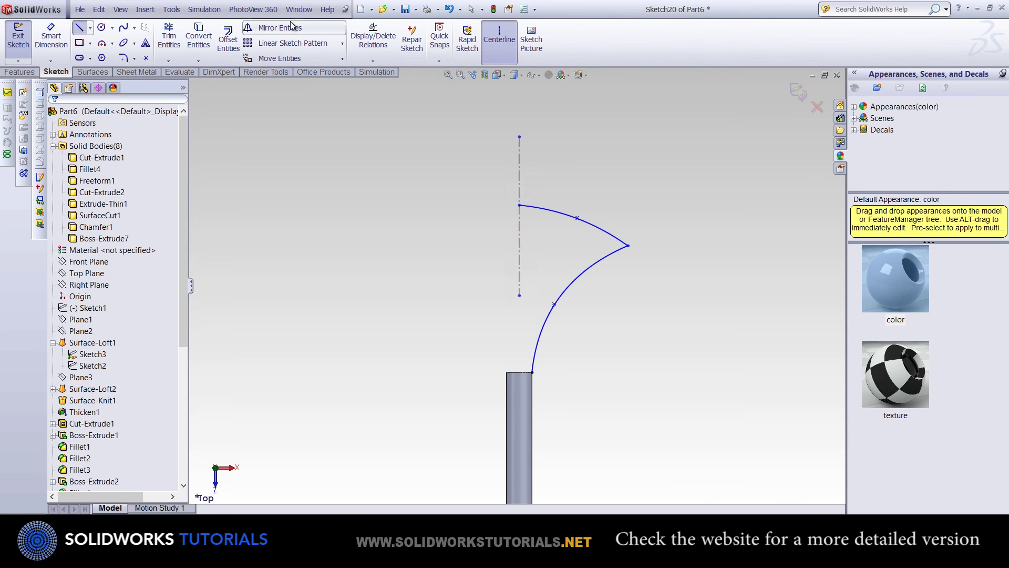
Mirror the spline across the centerline and reshape the curve's outer point.
left_click(588, 273)
right_click(520, 243)
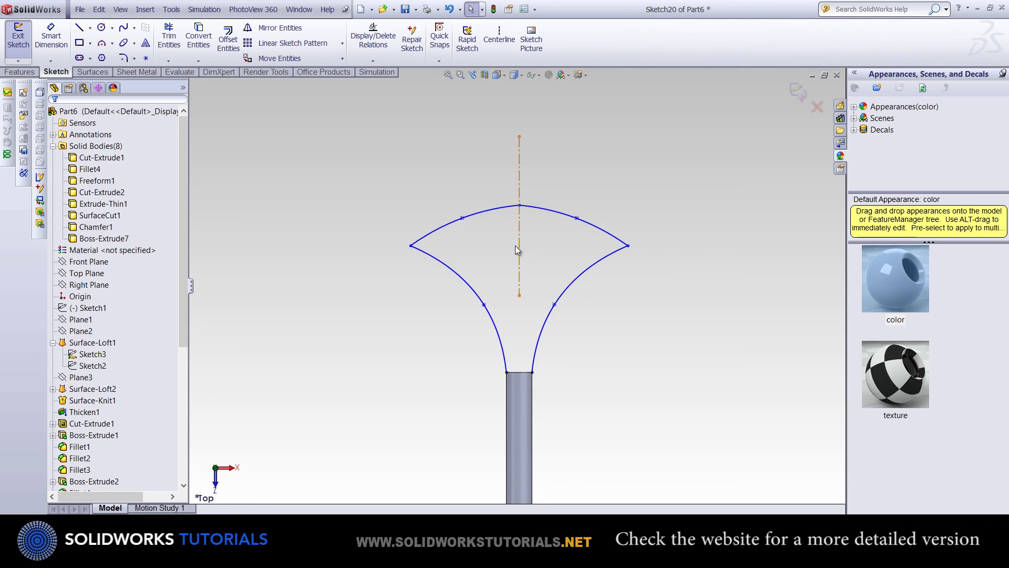
scroll(515, 245, "down", 3)
left_click(532, 219)
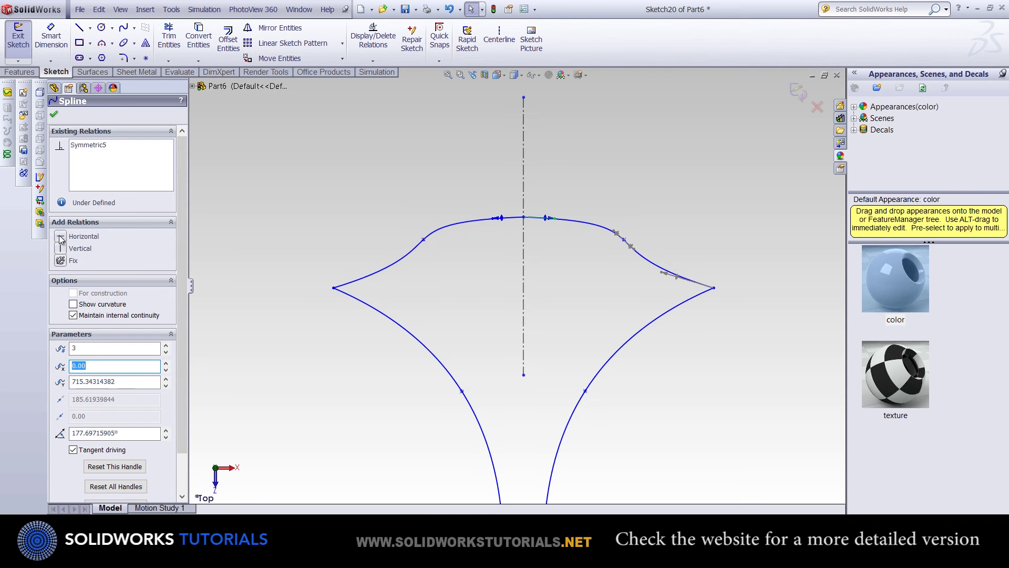
left_click_drag(625, 240, 676, 272)
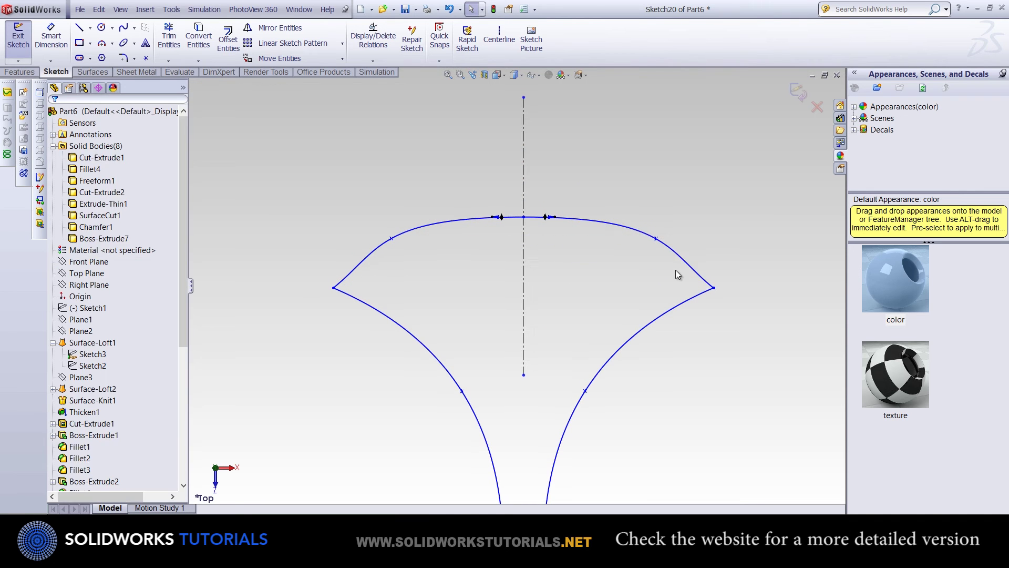
left_click(695, 264)
left_click(581, 299)
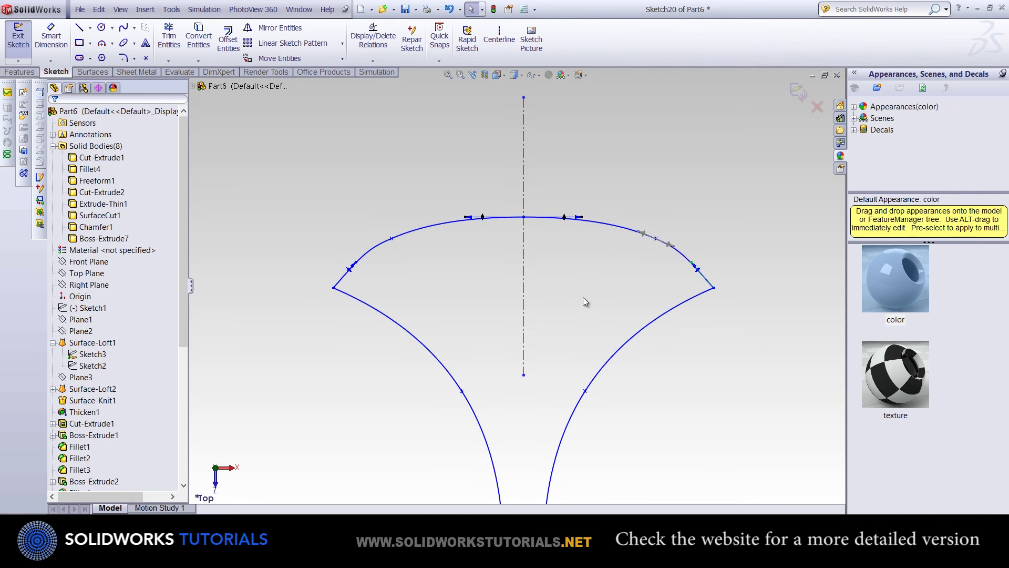
Close the grip outline with a line across the shaft-end curve points.
key("ctrl+shift+z")
key("l")
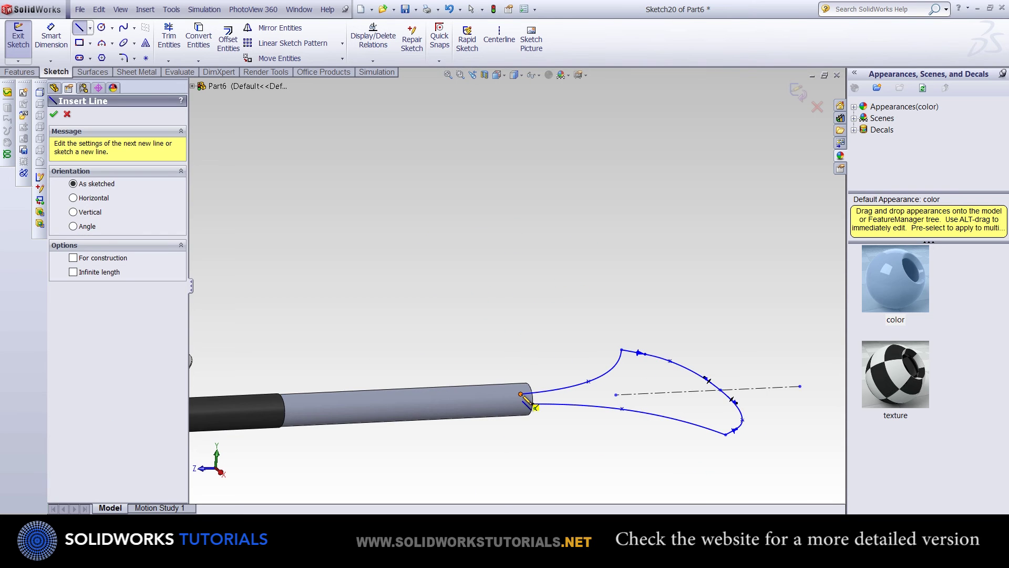
left_click(520, 394)
scroll(521, 400, "down", 5)
left_click(516, 328)
scroll(517, 328, "up", 3)
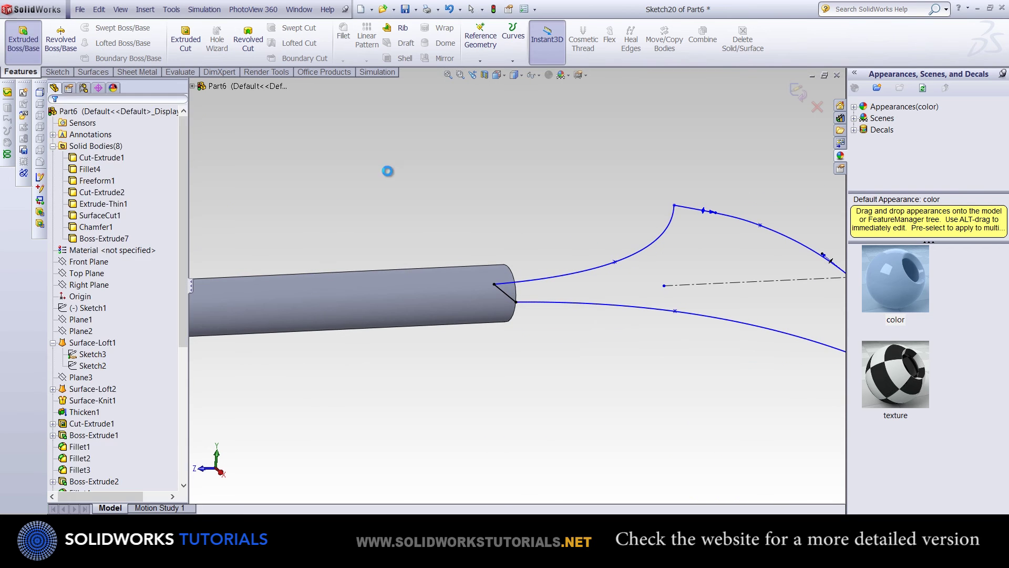
Extrude the grip outline 38 mm with Mid Plane end condition.
left_click(126, 179)
left_click(89, 243)
key("Return")
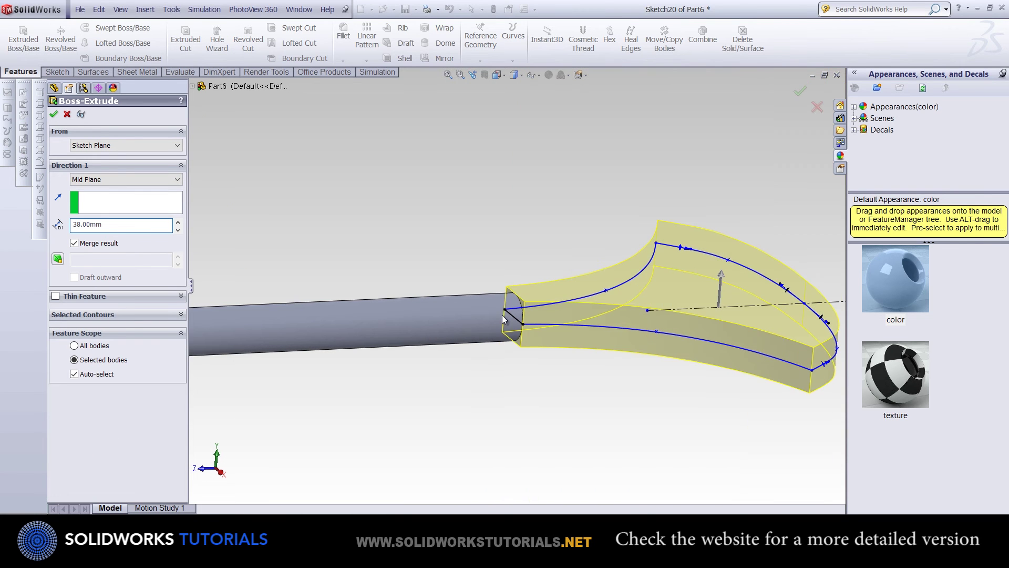
scroll(258, 256, "down", 5)
key("Return")
scroll(518, 289, "up", 3)
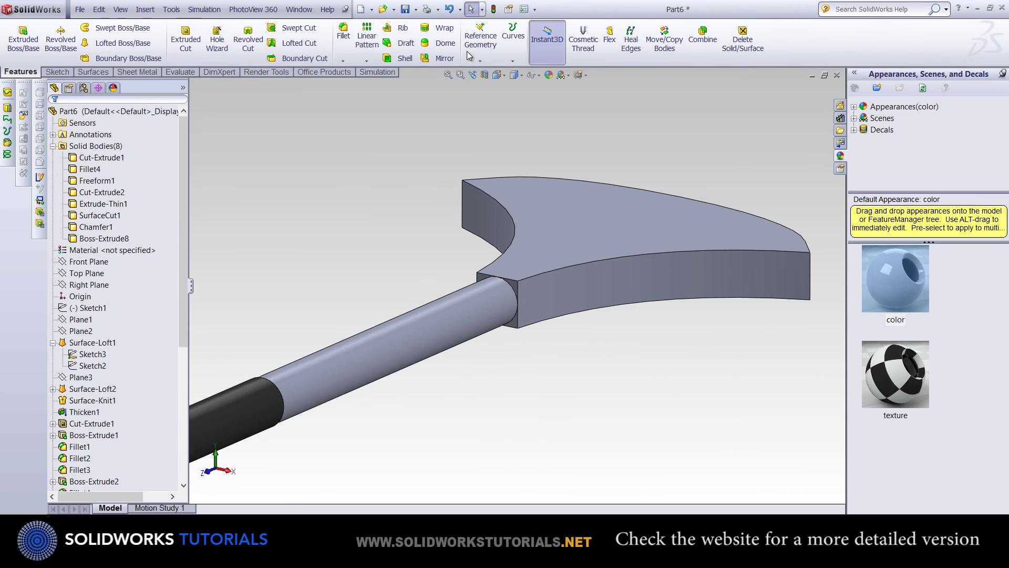
Fillet the grip edges at 19 mm and select its flat top face.
left_click(344, 32)
type("19.00mm")
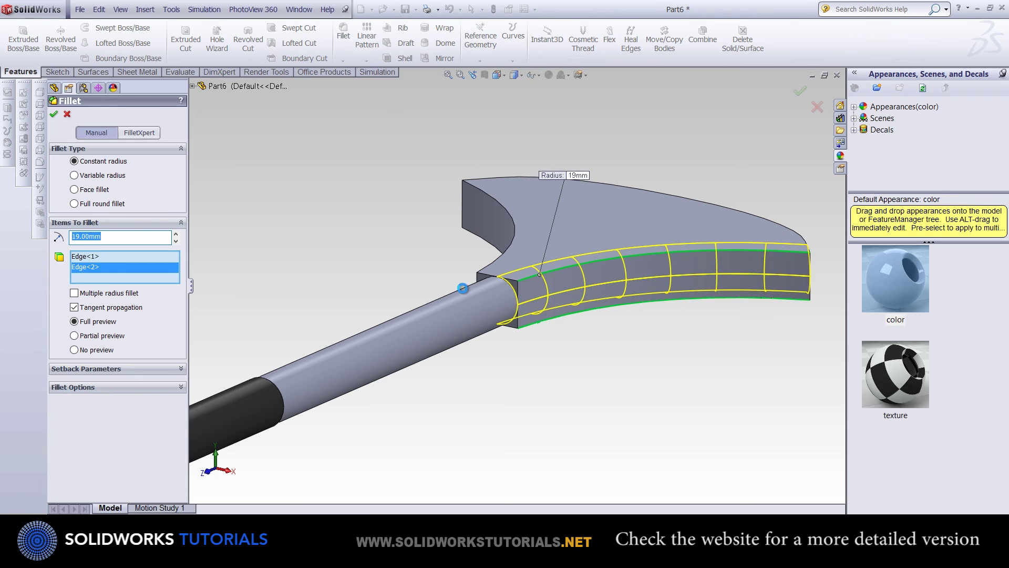
key("Return")
middle_click_drag(463, 288, 381, 227)
key("Return")
key("Return")
mouse_move(412, 316)
middle_mouse_down()
mouse_move(323, 295)
mouse_move(338, 286)
middle_mouse_up()
left_click(470, 251)
Sketch a 3-point arc on the grip face, viewed normal to it.
key("space")
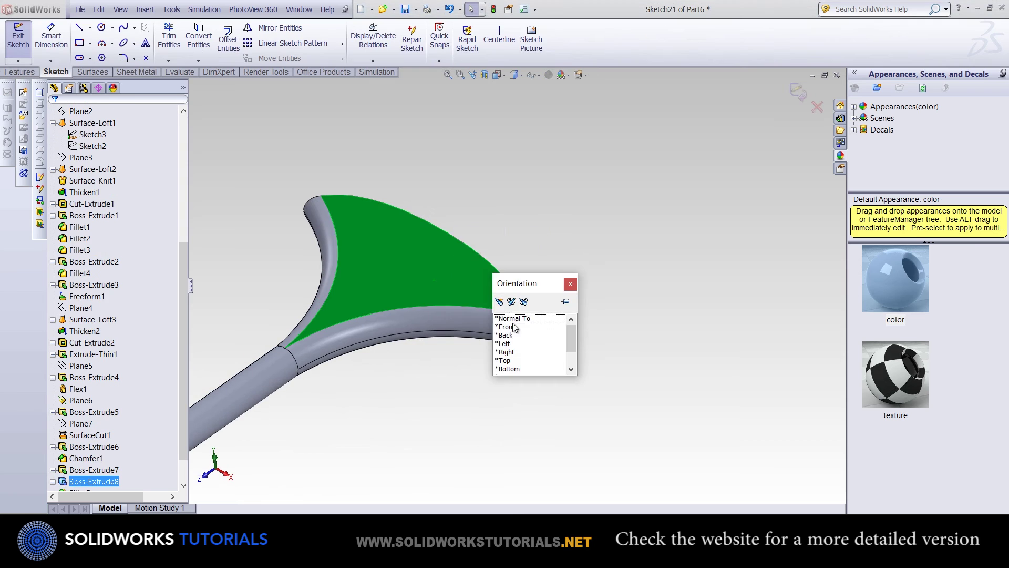
double_click(452, 321)
left_click(101, 43)
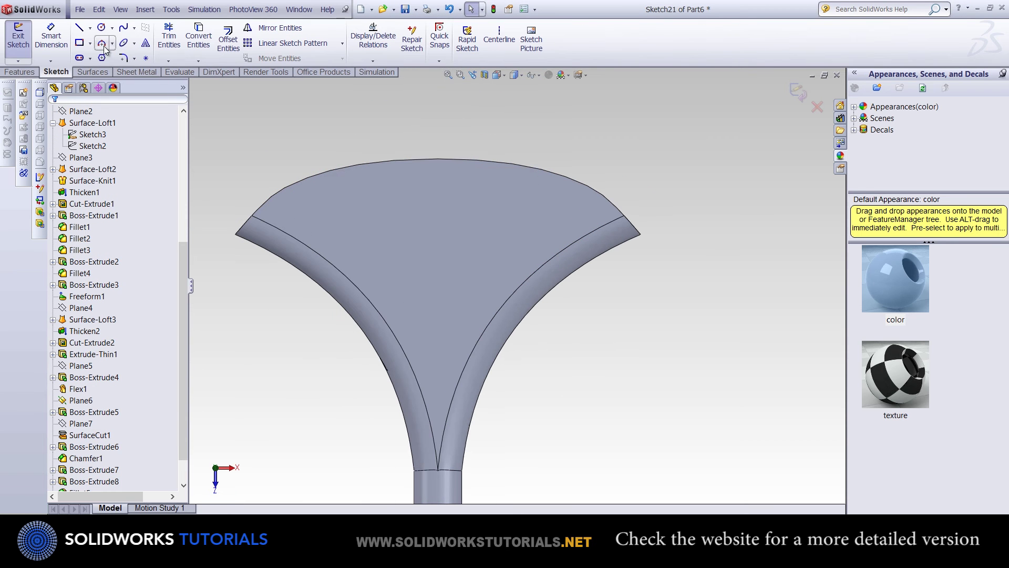
left_click(424, 309)
key("Escape")
left_click(445, 138)
left_click(437, 471, "ctrl")
key("Escape")
Close the arc with lines above the grip top and extrude-cut the region 38 mm deep.
left_click(79, 27)
left_click(277, 192)
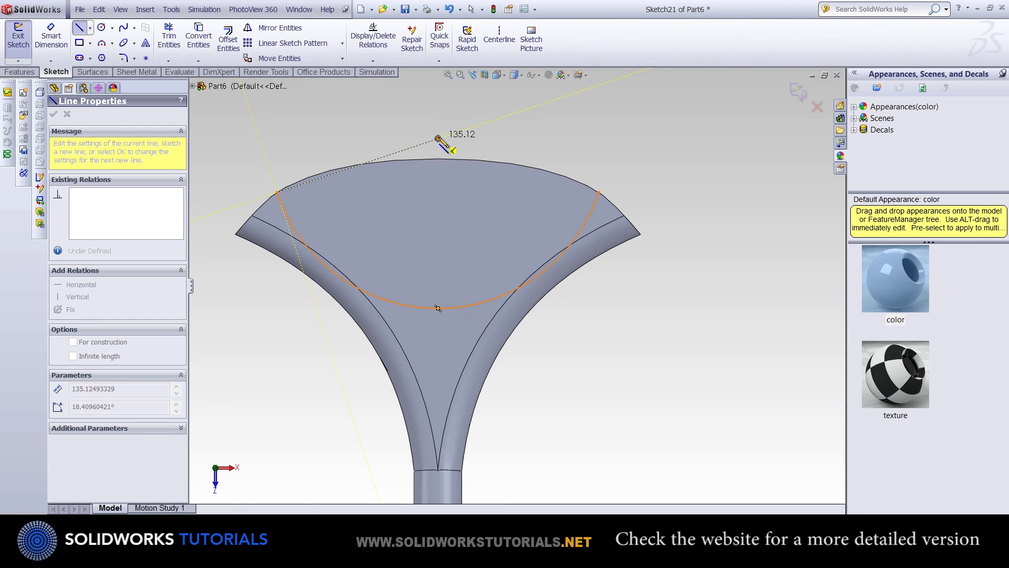
left_click(599, 192)
left_click(277, 146)
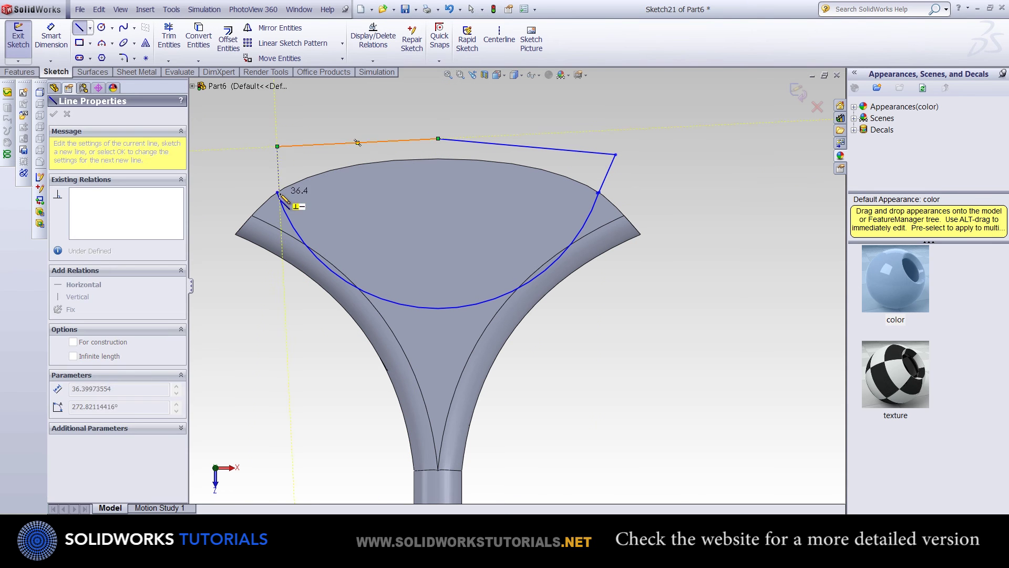
left_click(277, 193)
left_click(186, 39)
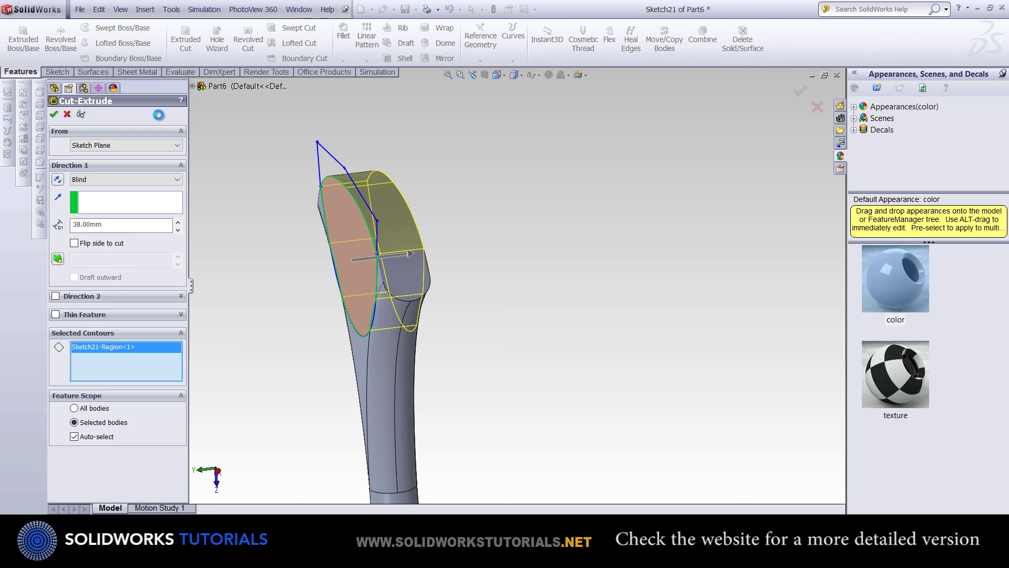
key("ctrl+1")
Sketch a 3-point arc on the Top Plane spanning the grip's arms.
left_click(86, 215)
key("space")
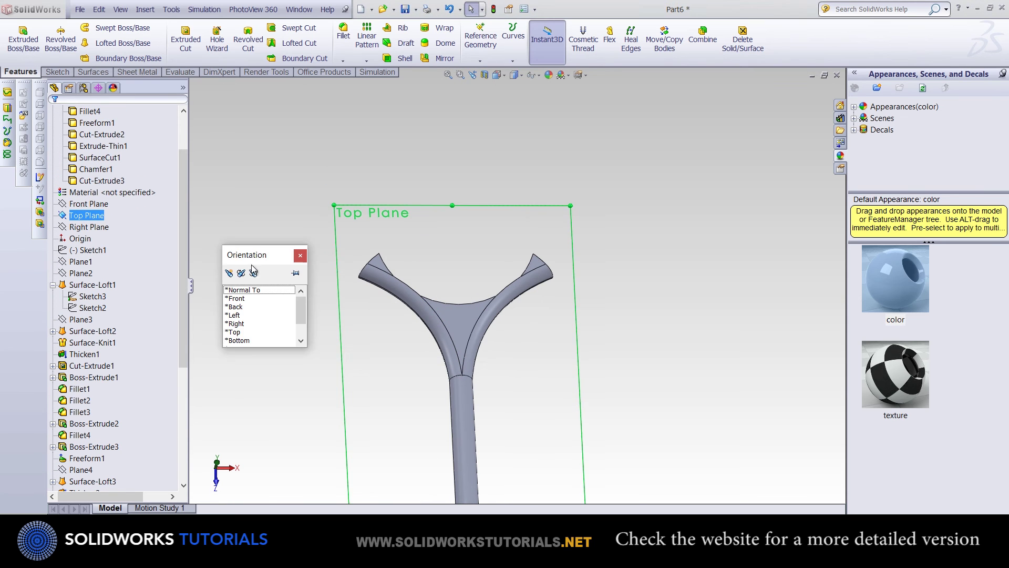
double_click(241, 289)
left_click(57, 71)
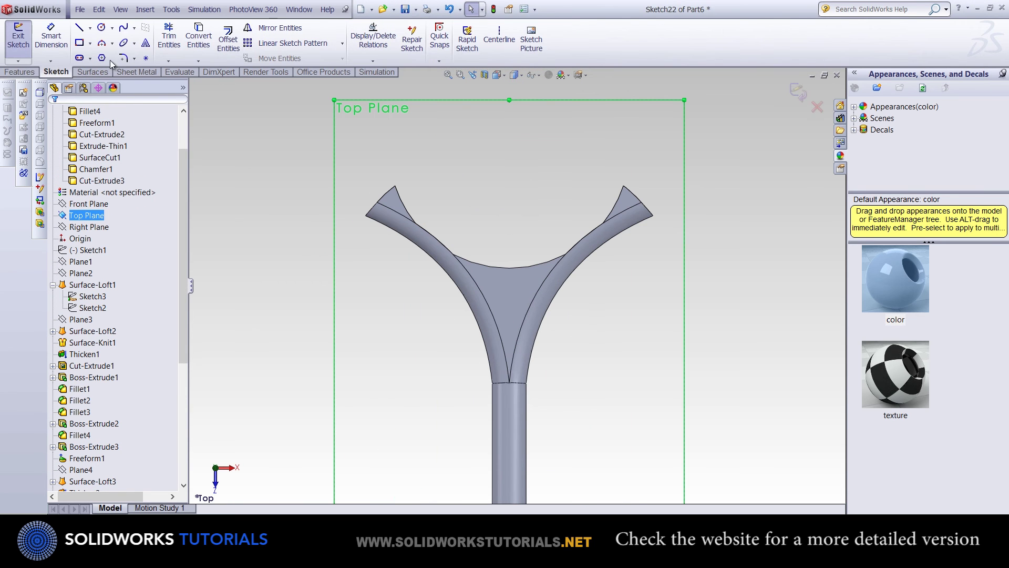
left_click(102, 43)
scroll(367, 188, "down", 4)
left_click(366, 247)
scroll(366, 247, "up", 2)
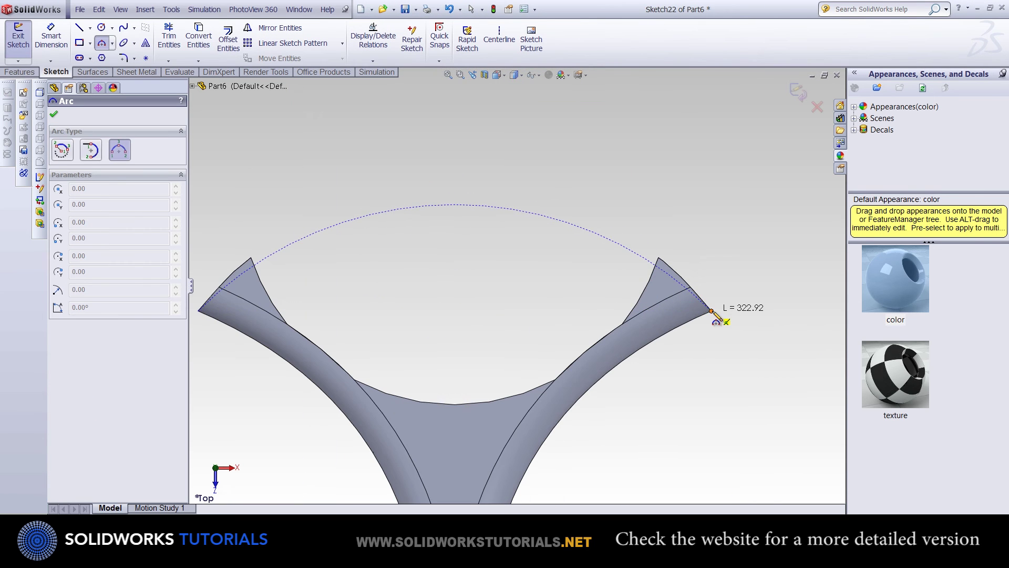
left_click(478, 195)
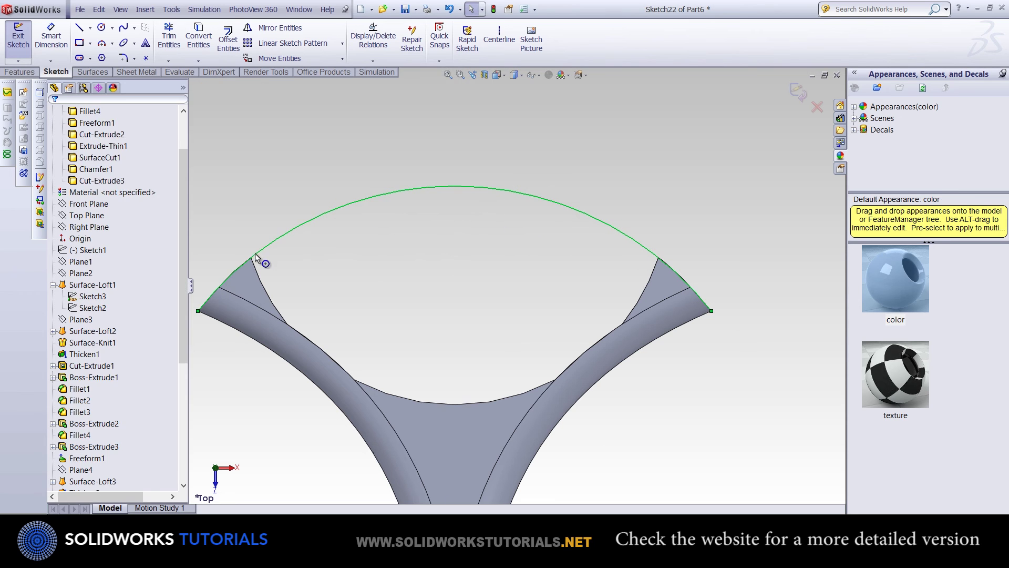
scroll(200, 273, "down", 5)
key("Escape")
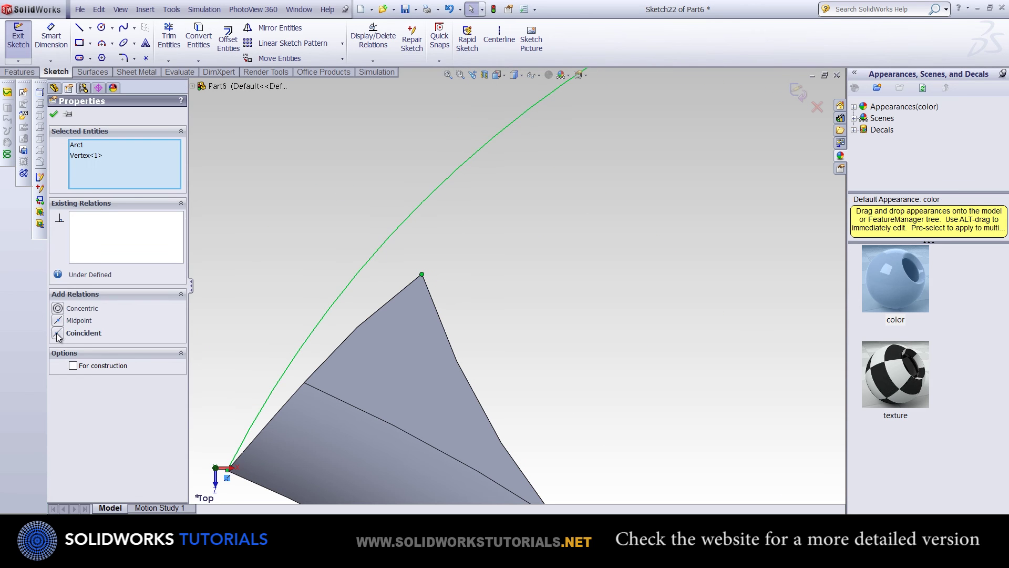
key("Escape")
scroll(334, 253, "up", 5)
Offset the arc by 19 mm and close the path sketch.
left_click(513, 206)
left_click(228, 36)
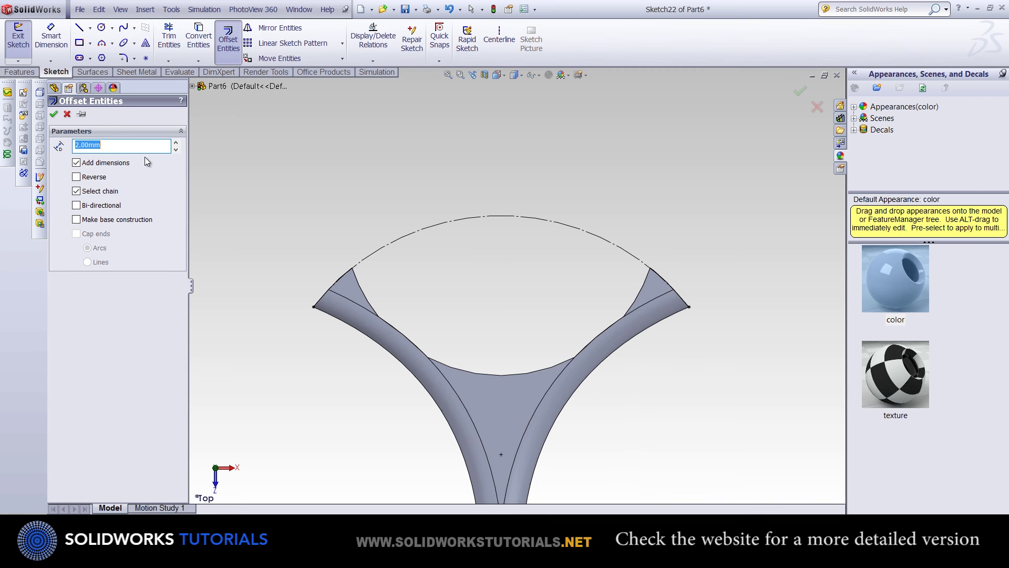
type("19")
key("Return")
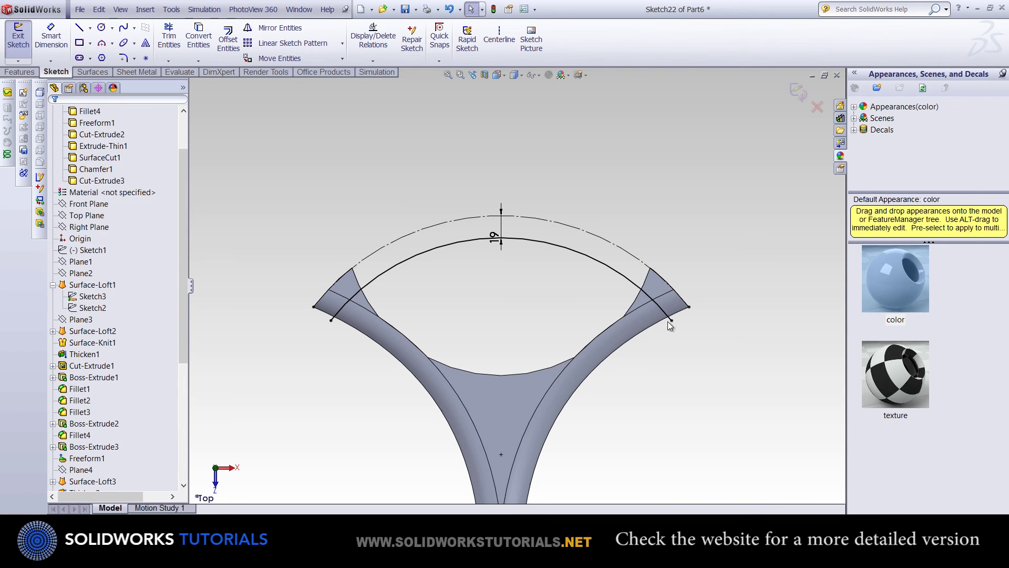
left_click(670, 321)
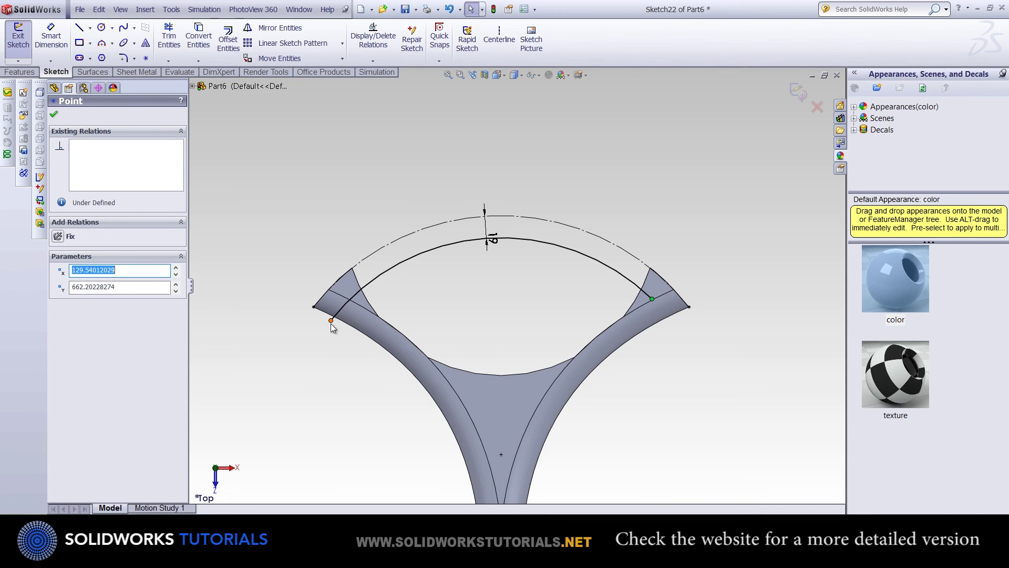
left_click(311, 377)
left_click(799, 92)
Draw a Ø38 mm circle on the Right Plane centred on the arc.
left_click(89, 192)
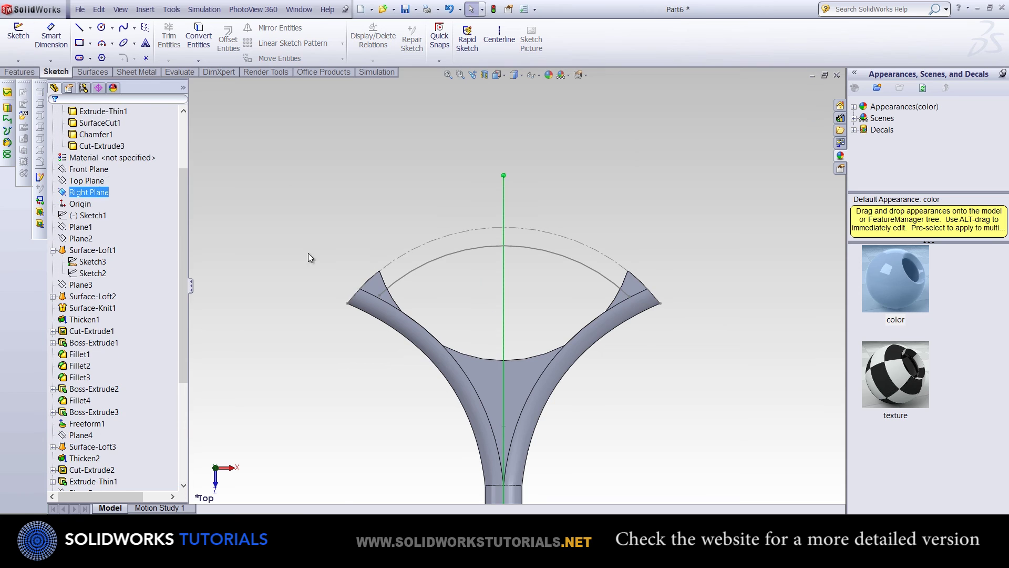
left_click(101, 27)
left_click(497, 290)
left_click(514, 241)
left_click(51, 35)
left_click(537, 289)
left_click(529, 185)
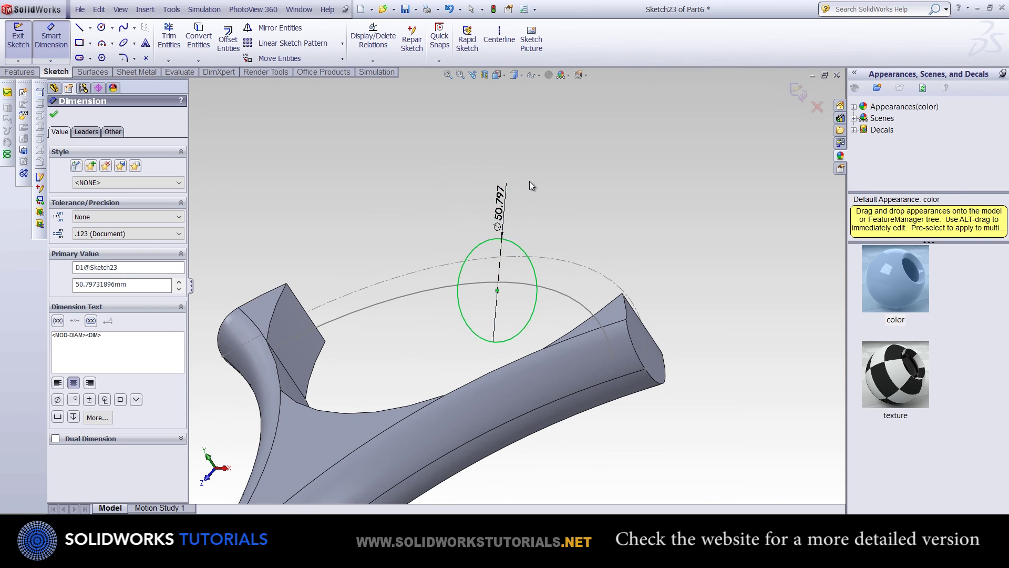
type("38")
key("Return")
key("Escape")
Sweep the Ø38 circle profile along the offset arc path.
left_click(498, 290)
left_click(400, 299, "ctrl")
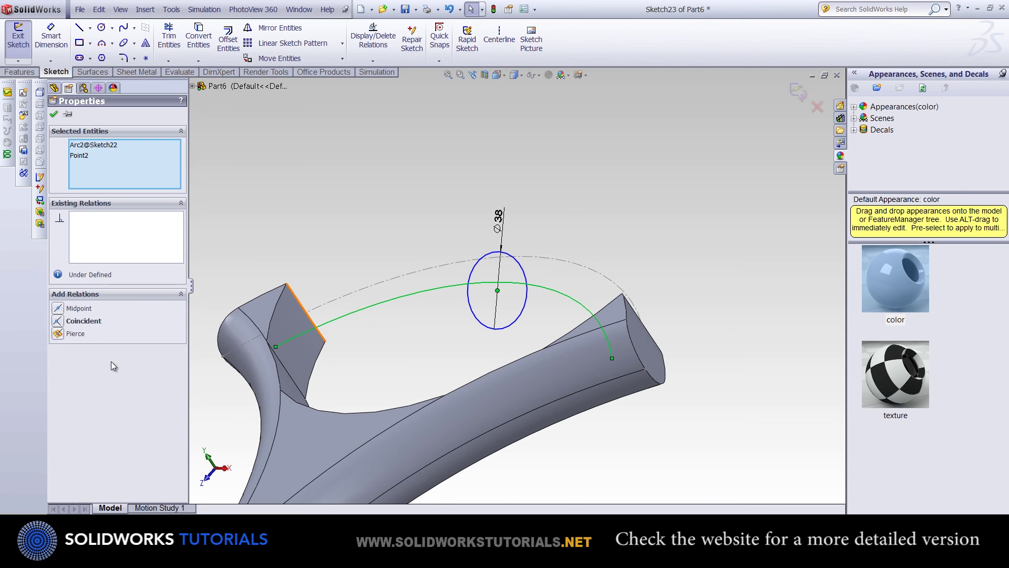
left_click(799, 92)
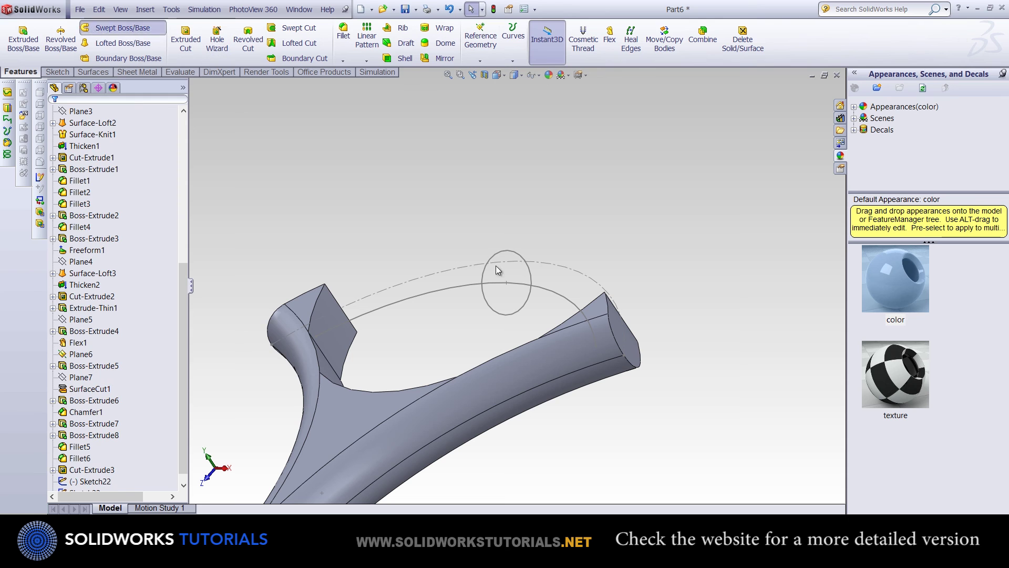
left_click(482, 277)
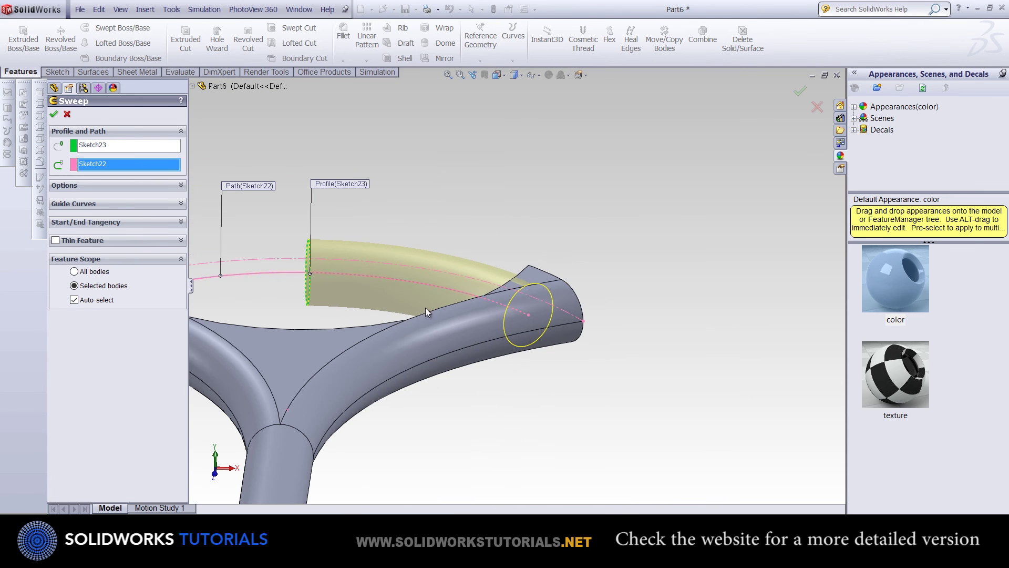
left_click(53, 187)
left_click(53, 114)
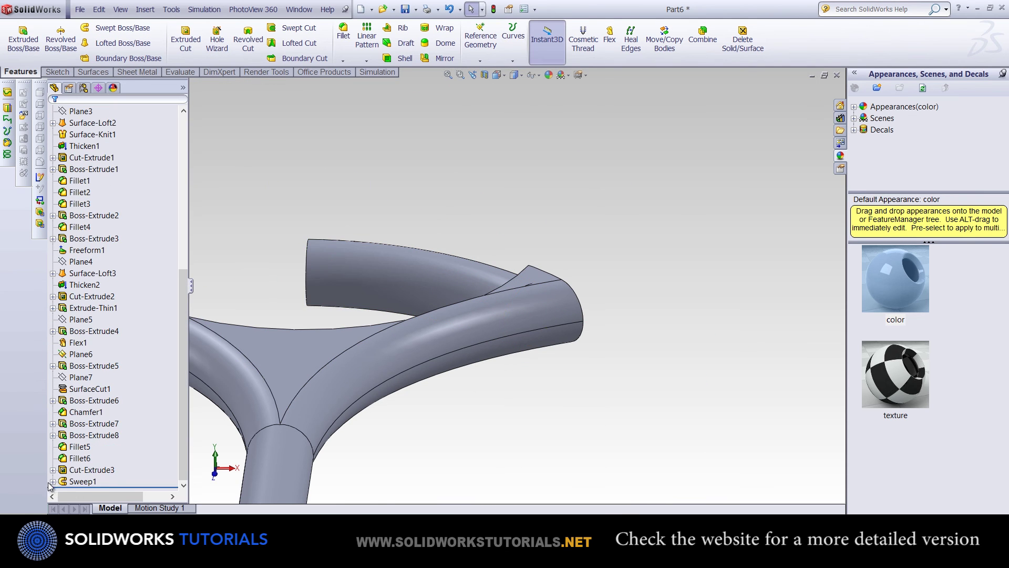
Reconfirm the circle profile and mirror the swept half across the Right Plane.
double_click(526, 250)
key("Return")
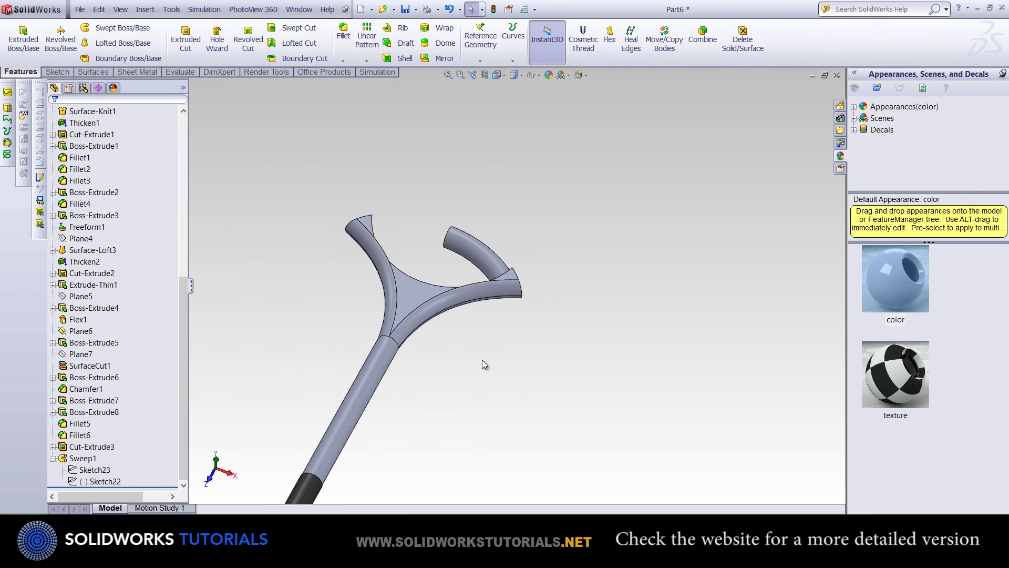
left_click(95, 240)
left_click(445, 57)
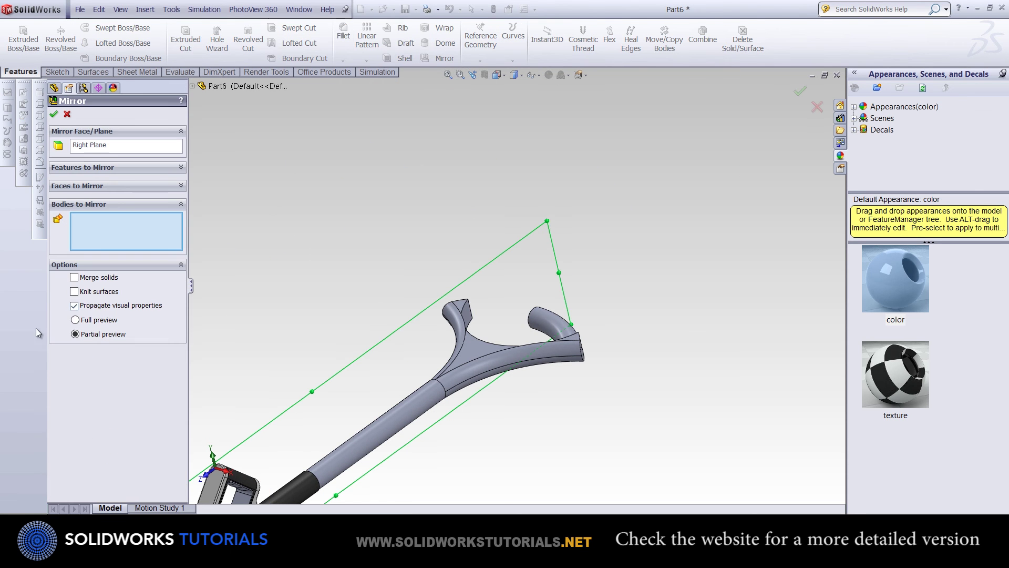
left_click(565, 331)
Combine Sweep1 and Mirror1 with Add into one D-handle ring.
left_click(145, 9)
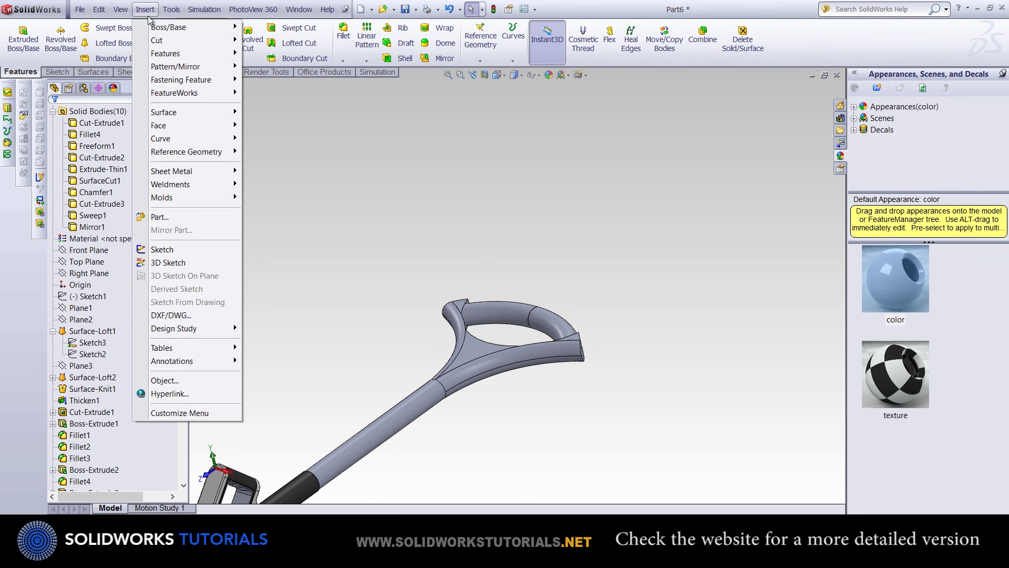
left_click(73, 263)
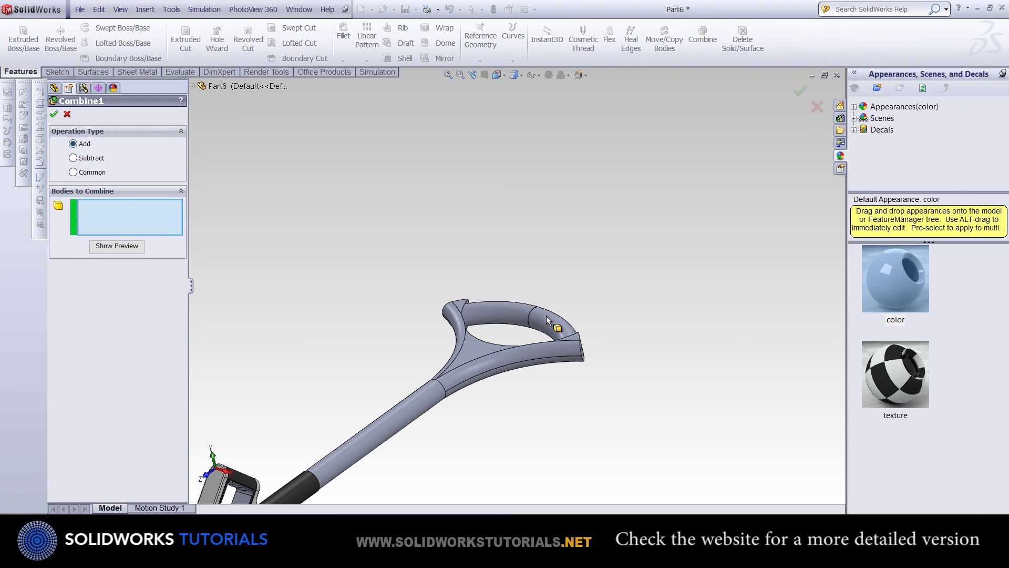
right_click(515, 308)
left_click(549, 74)
Color the grip body grey and the handle ring dark.
left_click(125, 339)
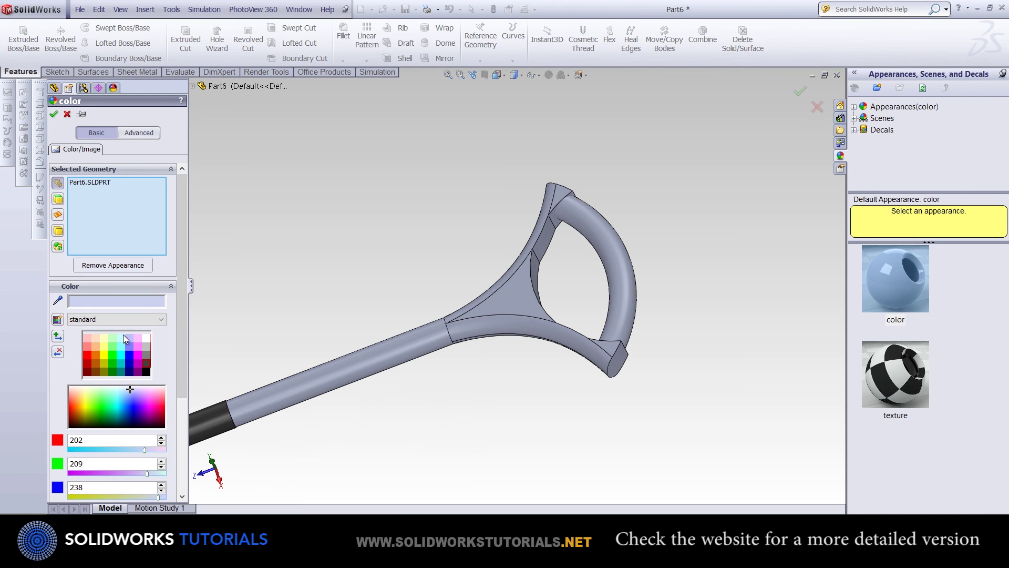
left_click(490, 338)
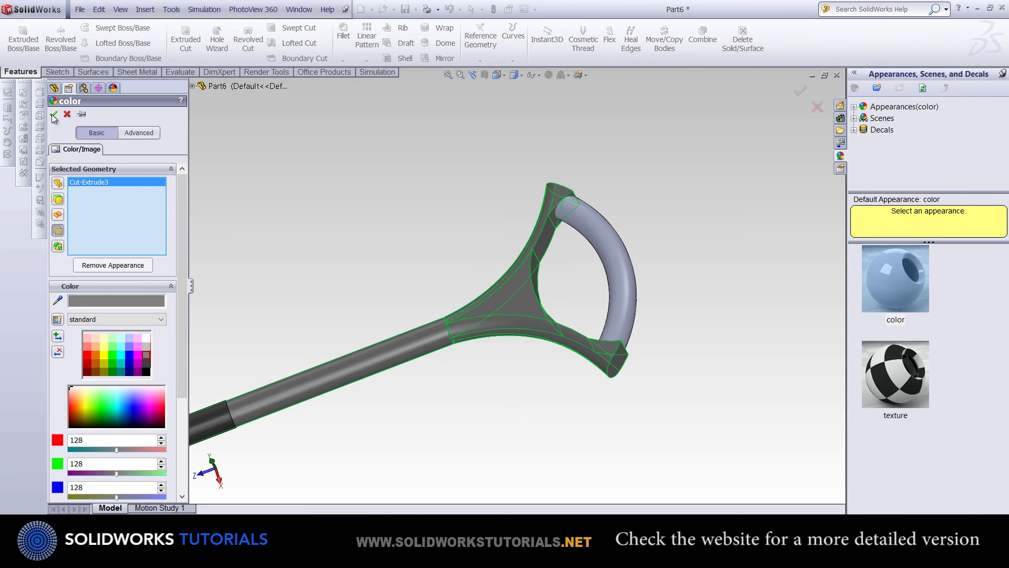
left_click(111, 265)
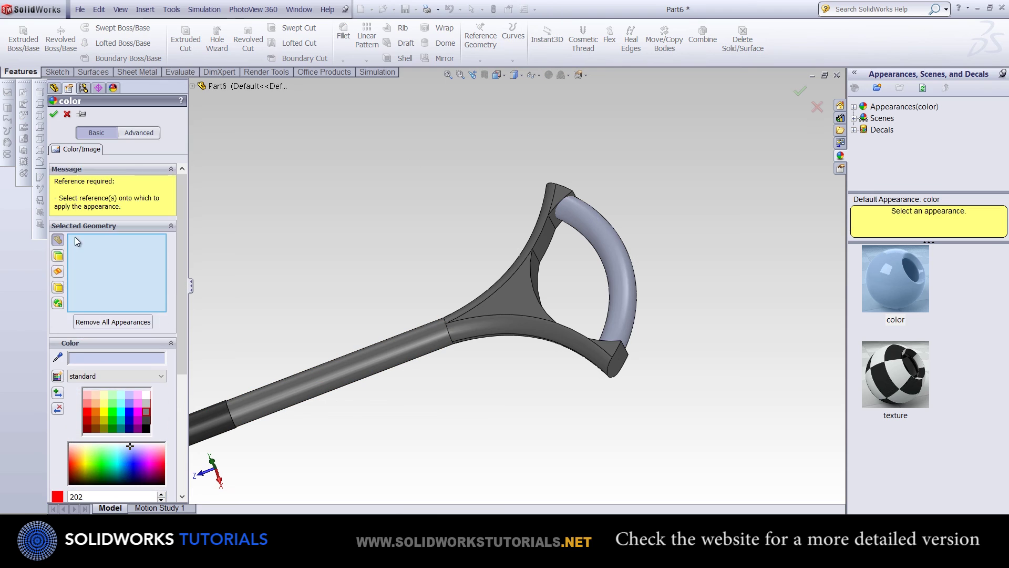
left_click(613, 256)
left_click(53, 114)
scroll(341, 197, "down", 3)
Fillet the grip's junction edges at 2 mm, then view the whole shovel.
left_click(344, 36)
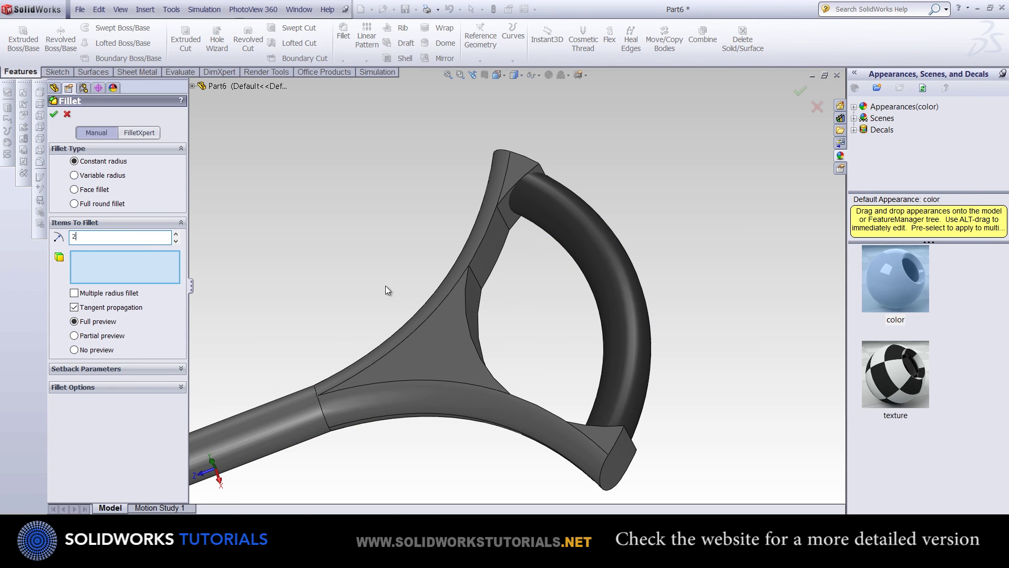
left_click(466, 317)
scroll(471, 308, "down", 3)
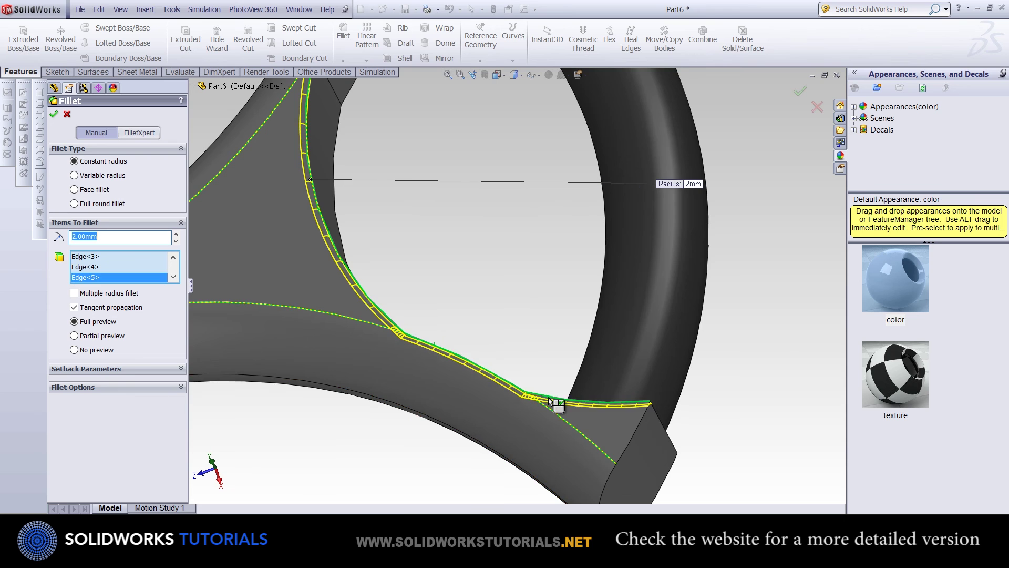
left_click(607, 444)
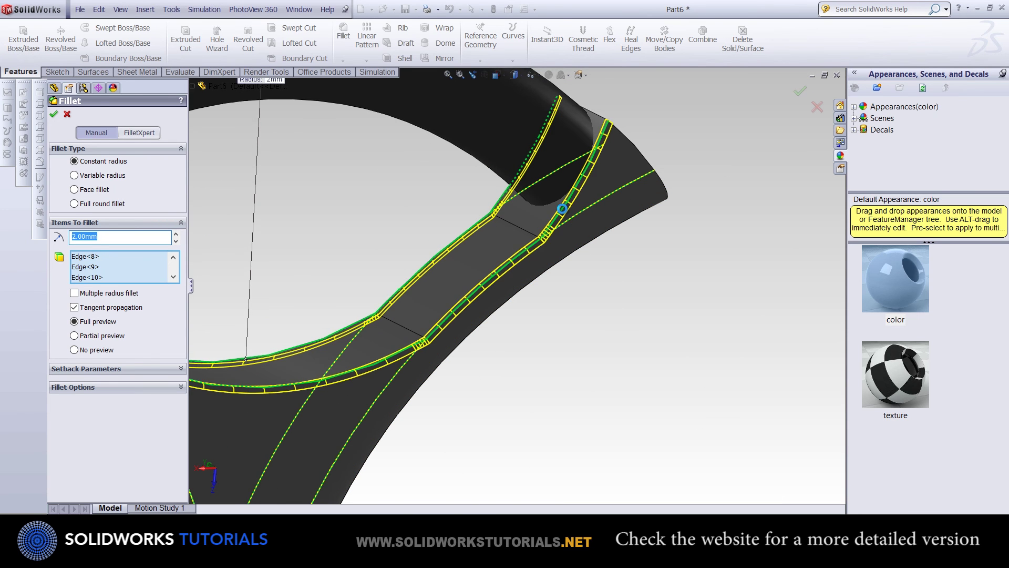
key("Return")
scroll(602, 306, "up", 5)
mouse_move(523, 241)
middle_mouse_down()
mouse_move(499, 333)
mouse_move(518, 367)
middle_mouse_up()
Edit Sketch16 and drag its arc points into a pointed blade tip, then rebuild.
scroll(522, 248, "down", 3)
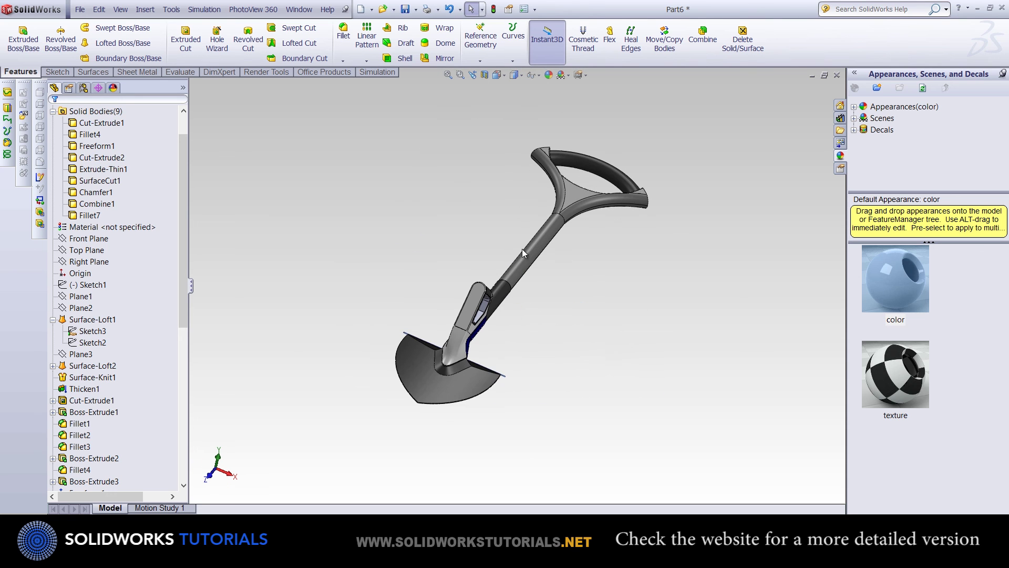
left_click(470, 394)
left_click(513, 352)
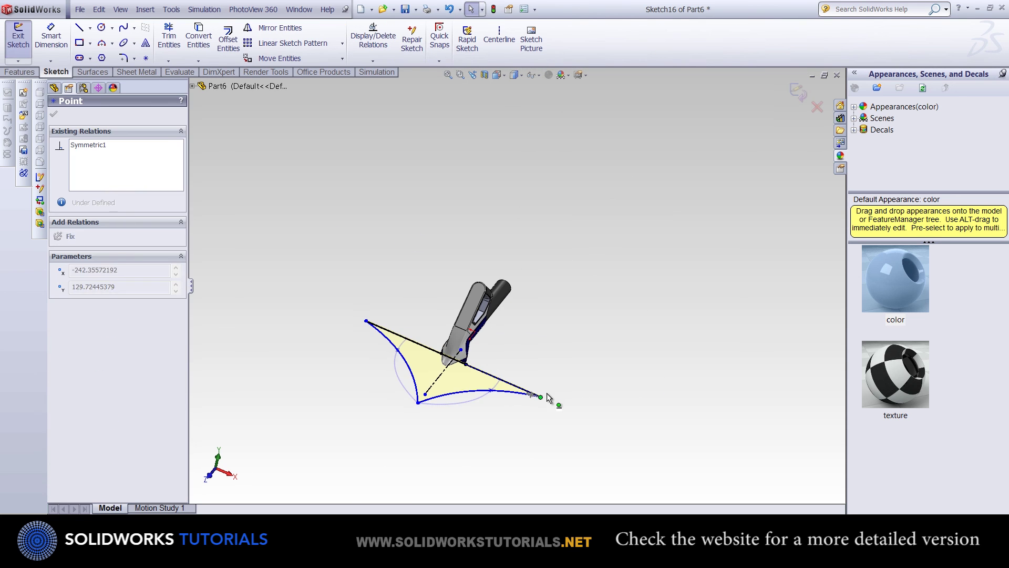
key("space")
left_click(516, 450)
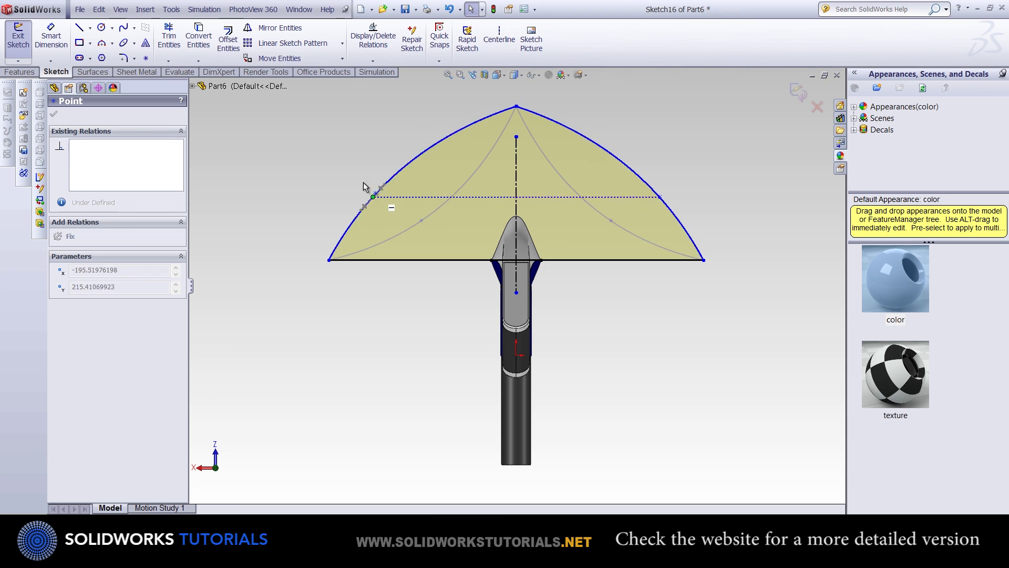
left_click_drag(365, 195, 344, 202)
scroll(498, 204, "down", 2)
mouse_move(474, 277)
left_mouse_down()
mouse_move(474, 174)
mouse_move(322, 368)
left_mouse_up()
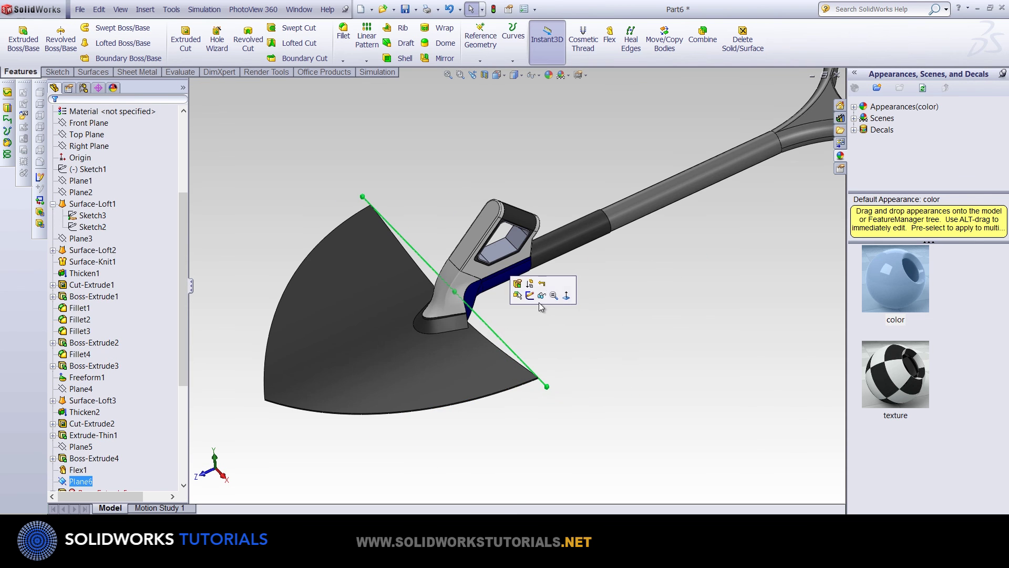
key("ctrl+1")
key("ctrl+7")
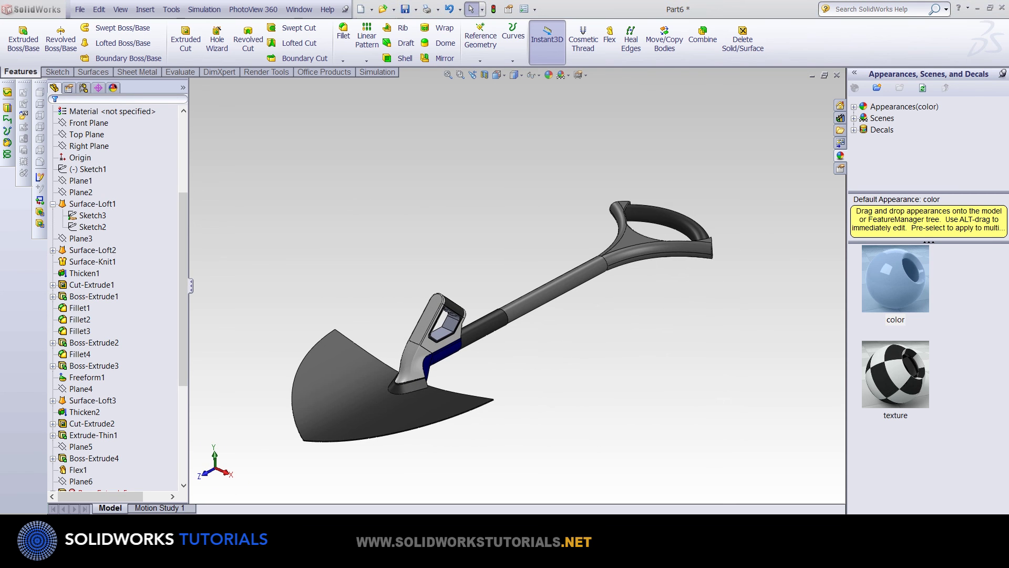